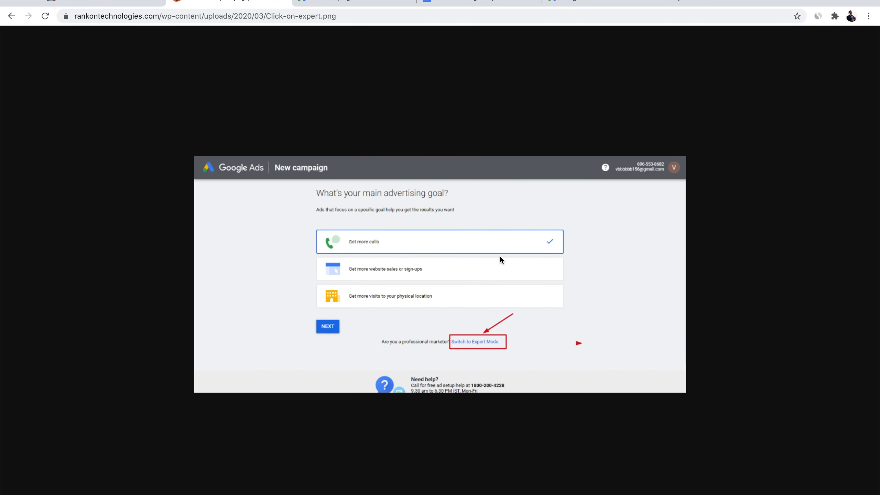
Examine the Switch to Expert Mode option in the example image, and return to the new campaign page in Google Ads.
{"action": "scroll", "coordinate": [500, 258], "scroll_direction": "up", "scroll_amount": 5}
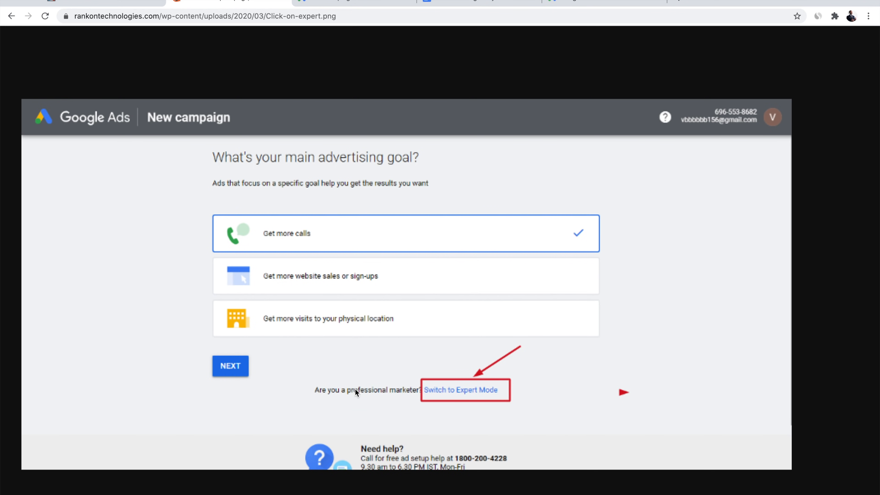
{"action": "left_click", "coordinate": [473, 389]}
{"action": "left_click", "coordinate": [336, 2]}
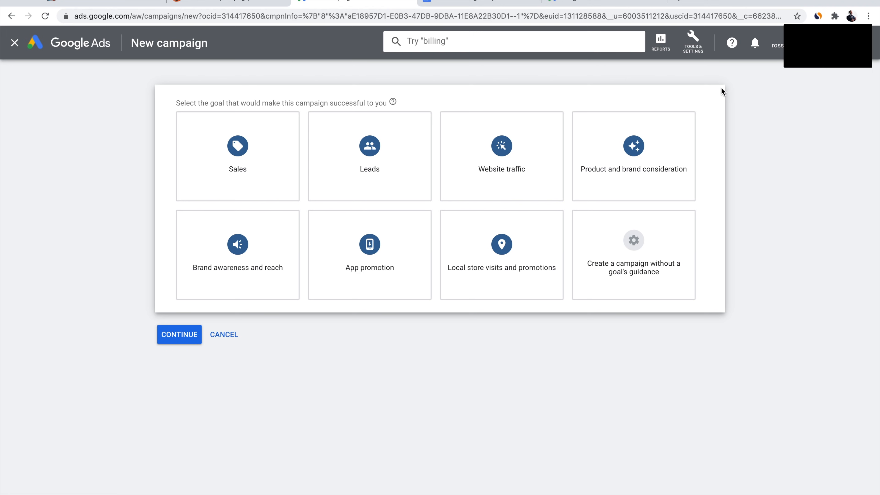
Review the resistance bands landing page from its headline down to the bundle offers.
{"action": "left_click", "coordinate": [128, 5]}
{"action": "scroll", "coordinate": [555, 205], "scroll_direction": "up", "scroll_amount": 15}
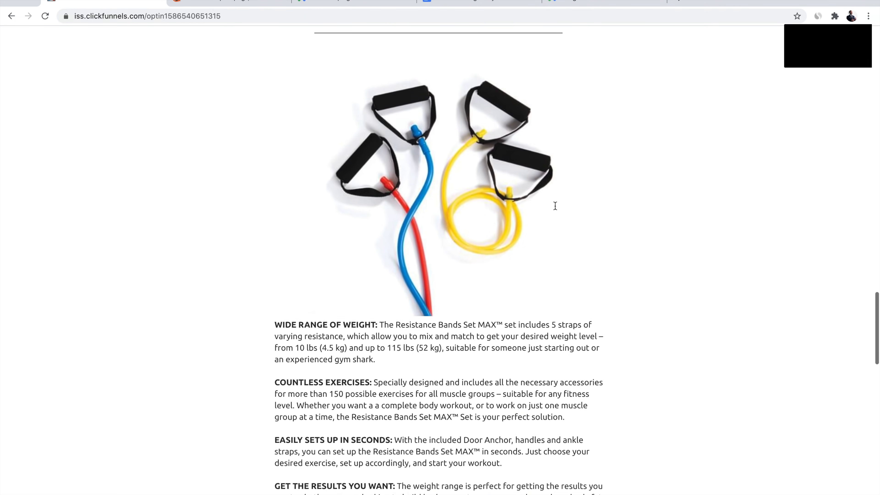
{"action": "scroll", "coordinate": [555, 206], "scroll_direction": "up", "scroll_amount": 10}
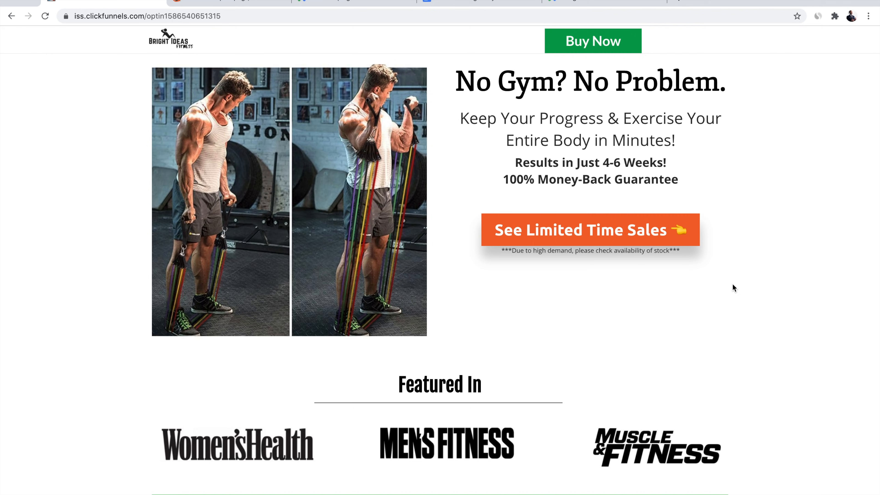
{"action": "scroll", "coordinate": [732, 283], "scroll_direction": "down", "scroll_amount": 9}
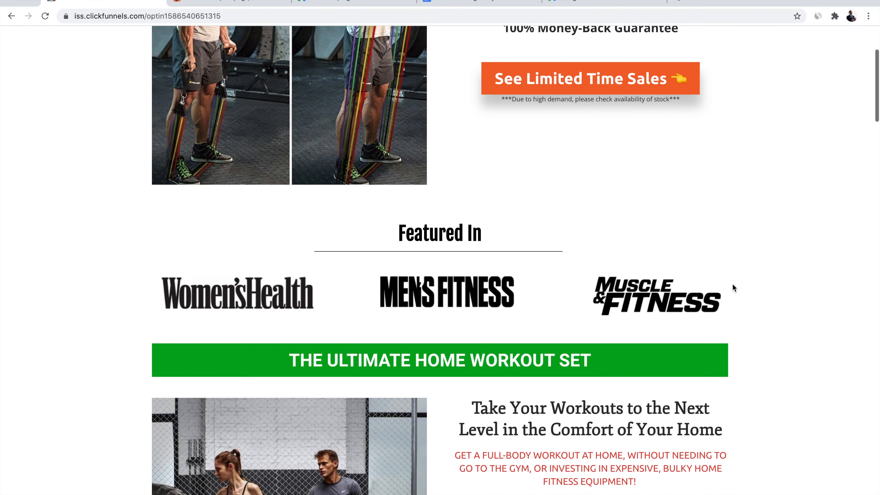
{"action": "scroll", "coordinate": [732, 283], "scroll_direction": "up", "scroll_amount": 6}
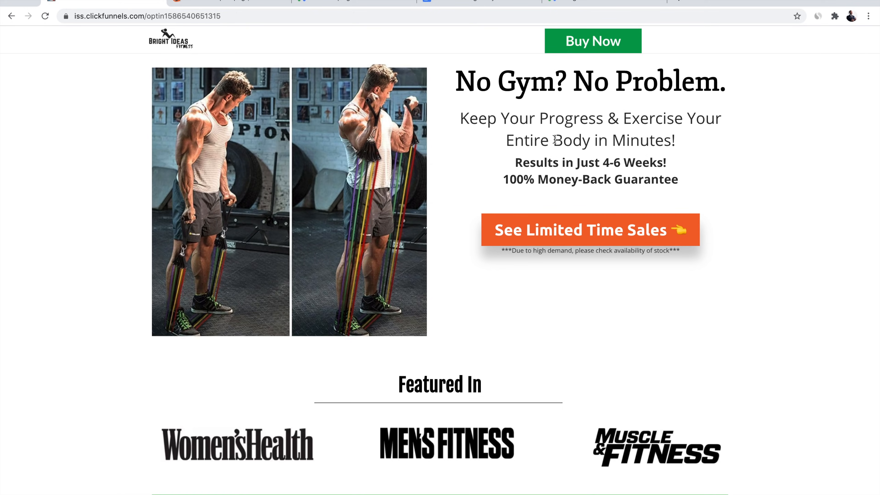
{"action": "scroll", "coordinate": [393, 167], "scroll_direction": "down", "scroll_amount": 5}
{"action": "scroll", "coordinate": [393, 168], "scroll_direction": "down", "scroll_amount": 4}
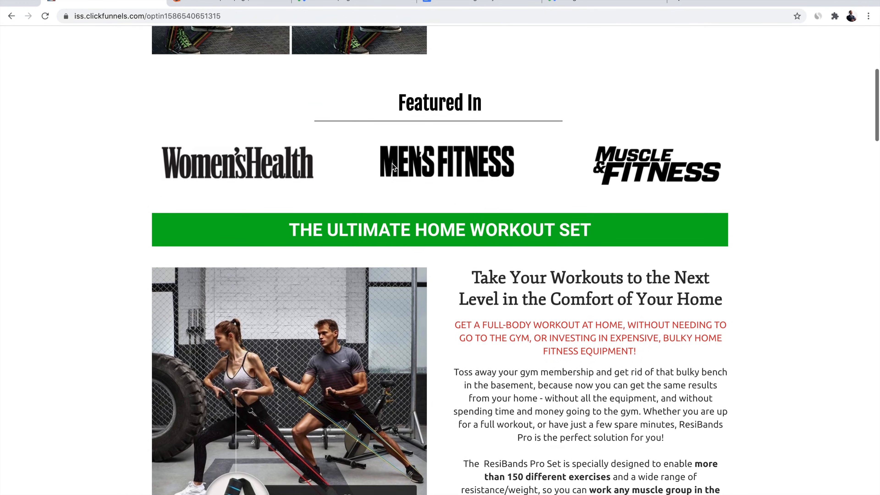
{"action": "scroll", "coordinate": [503, 269], "scroll_direction": "down", "scroll_amount": 20}
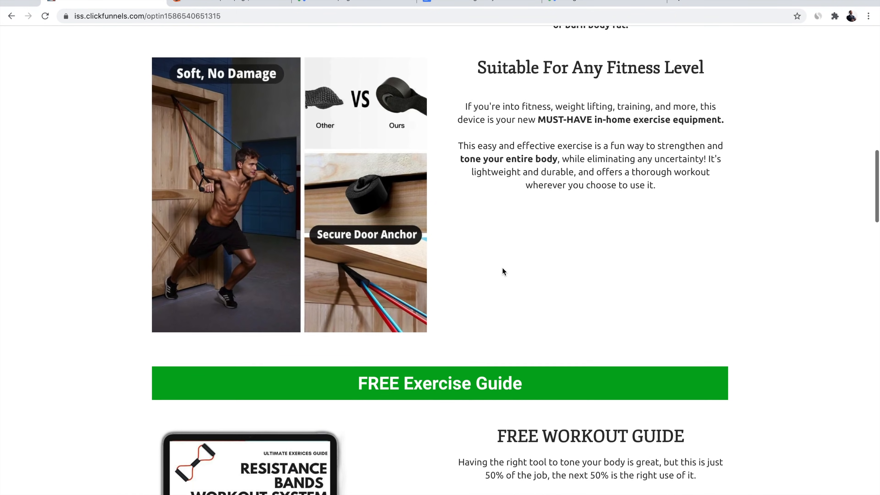
{"action": "scroll", "coordinate": [503, 271], "scroll_direction": "down", "scroll_amount": 20}
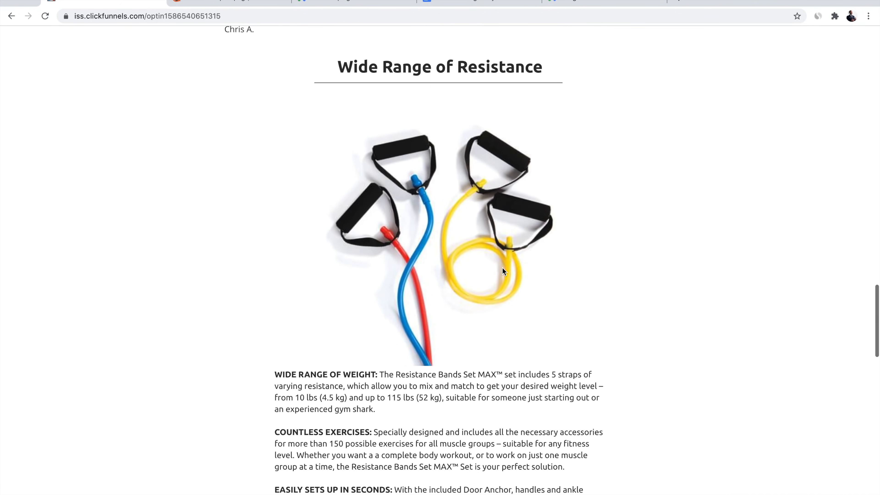
{"action": "scroll", "coordinate": [528, 261], "scroll_direction": "down", "scroll_amount": 5}
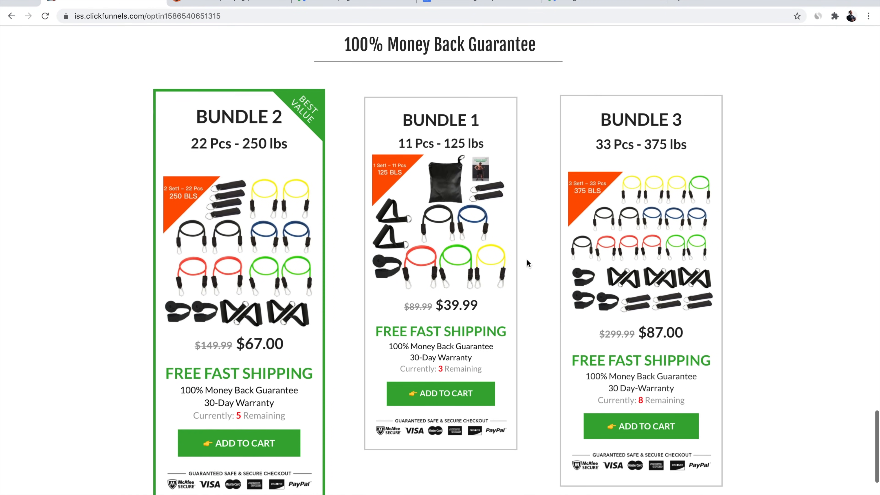
{"action": "scroll", "coordinate": [527, 260], "scroll_direction": "down", "scroll_amount": 5}
{"action": "scroll", "coordinate": [527, 260], "scroll_direction": "up", "scroll_amount": 20}
{"action": "scroll", "coordinate": [527, 259], "scroll_direction": "up", "scroll_amount": 20}
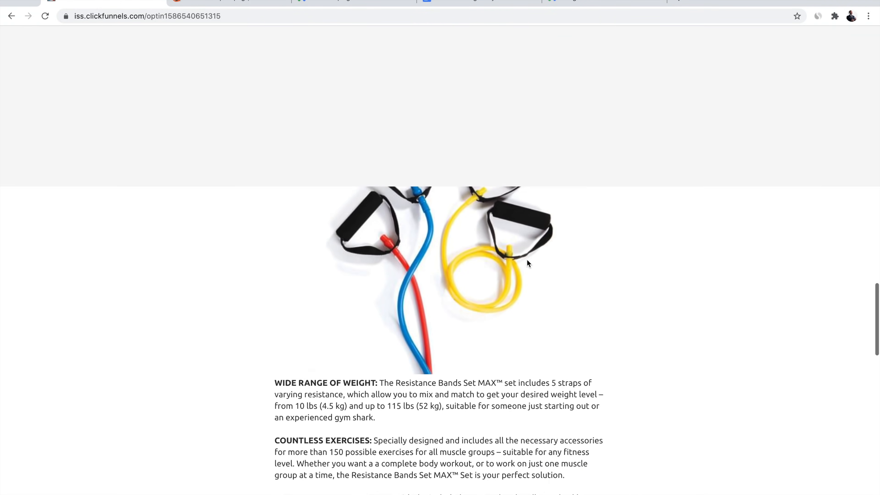
{"action": "scroll", "coordinate": [527, 259], "scroll_direction": "up", "scroll_amount": 20}
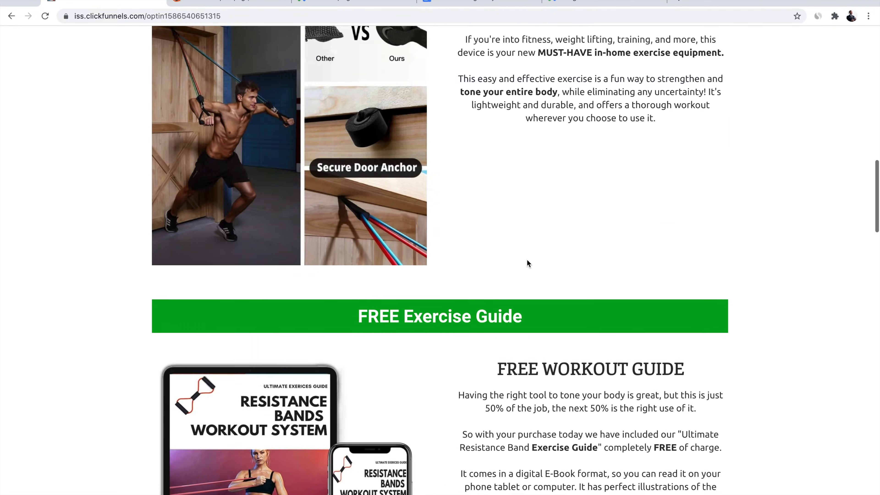
{"action": "scroll", "coordinate": [527, 259], "scroll_direction": "up", "scroll_amount": 10}
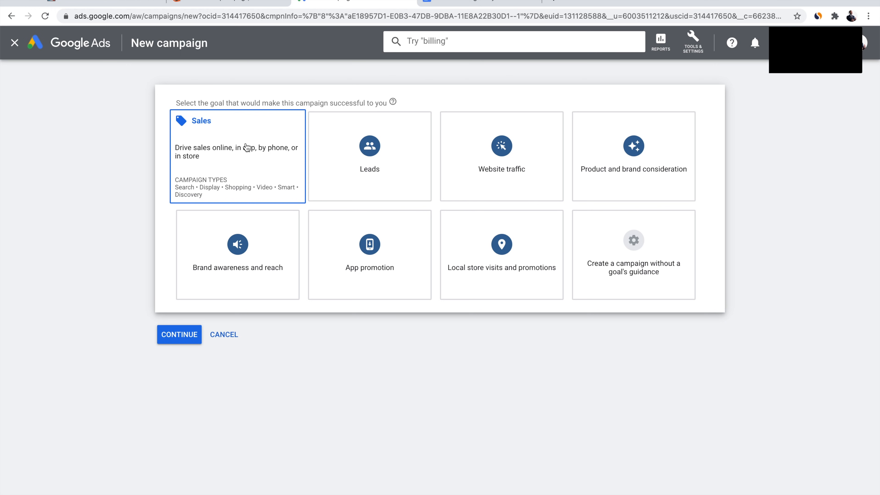
Choose Sales as the campaign goal.
{"action": "left_click", "coordinate": [240, 145]}
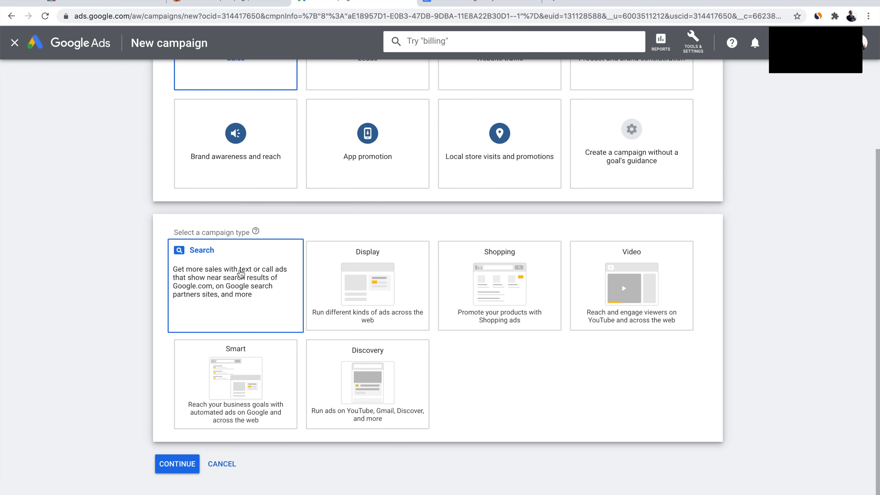
{"action": "scroll", "coordinate": [244, 265], "scroll_direction": "up", "scroll_amount": 2}
Open google.com separately and search for "restance bands".
{"action": "key", "text": "ctrl+t"}
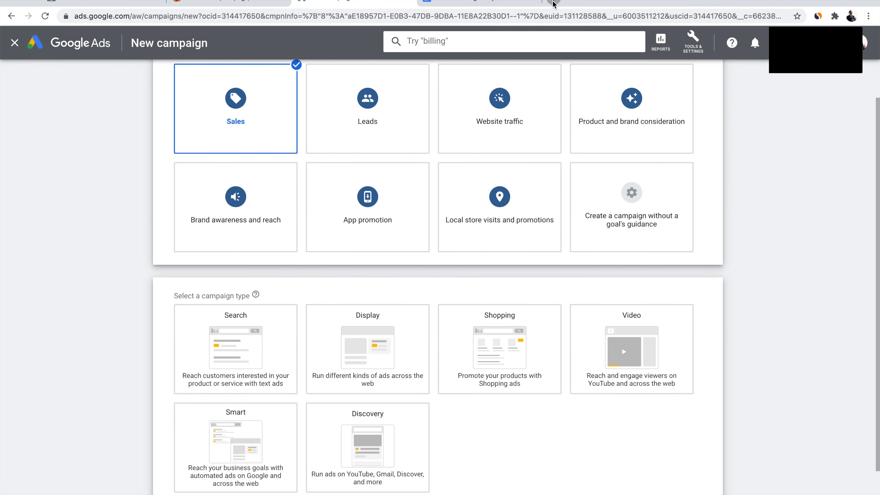
{"action": "type", "text": "google.com"}
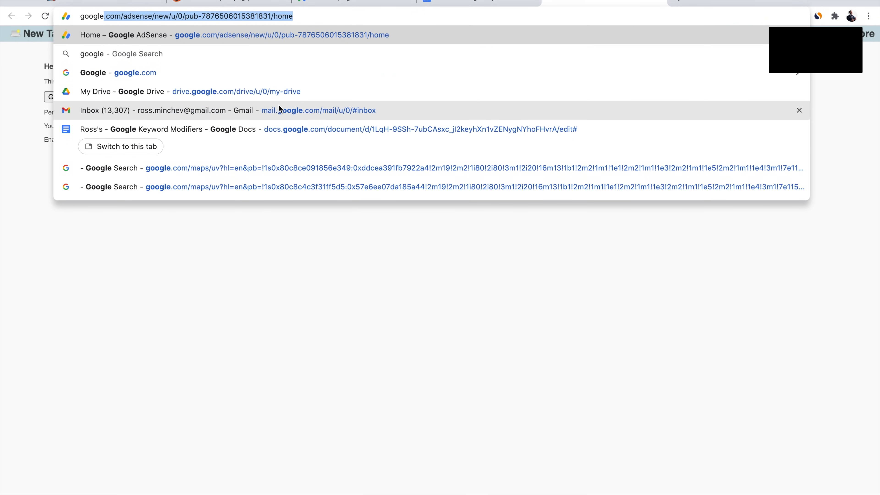
{"action": "key", "text": "Return"}
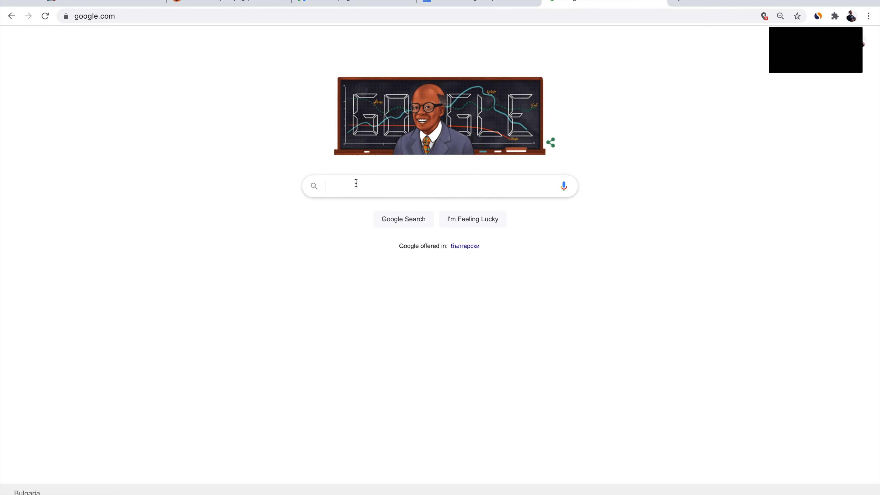
{"action": "type", "text": "restance bands"}
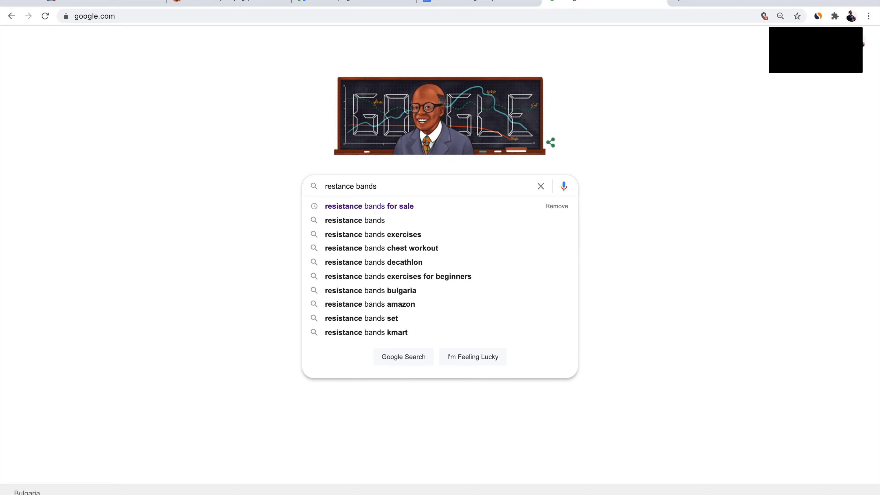
{"action": "key", "text": "Return"}
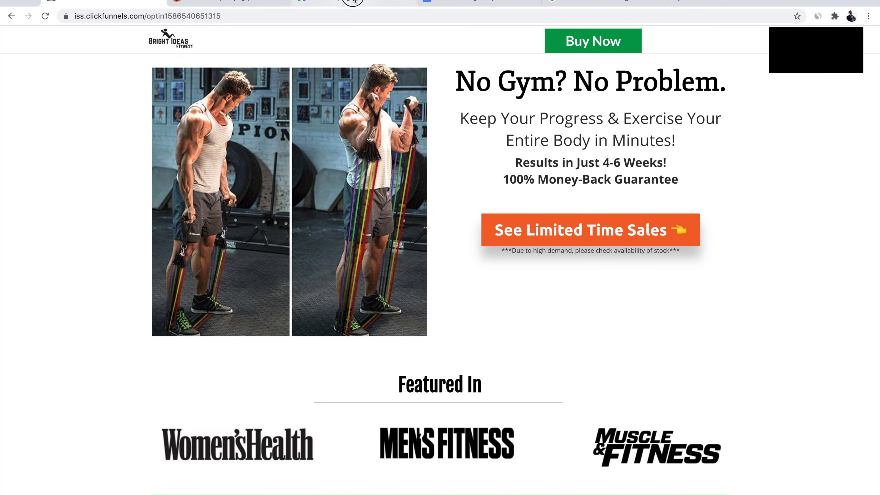
Return to the new Google Ads campaign and choose Search as the campaign type.
{"action": "left_click", "coordinate": [353, 2]}
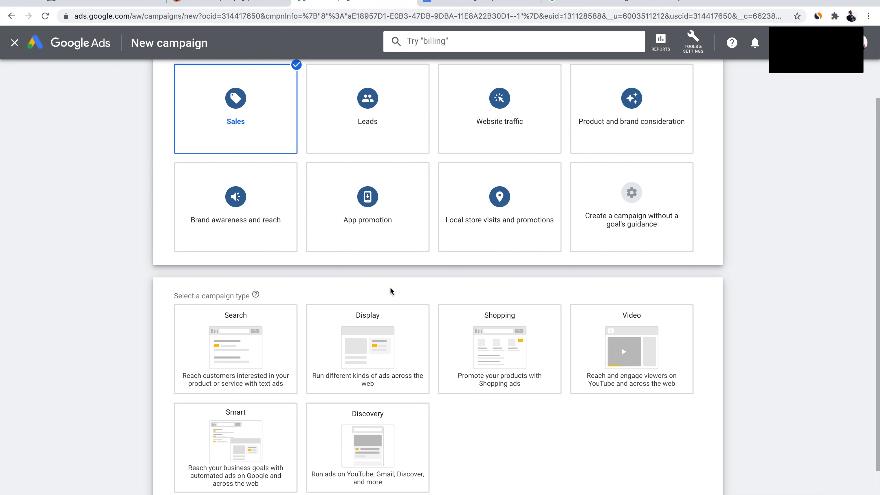
{"action": "scroll", "coordinate": [391, 291], "scroll_direction": "up", "scroll_amount": 1}
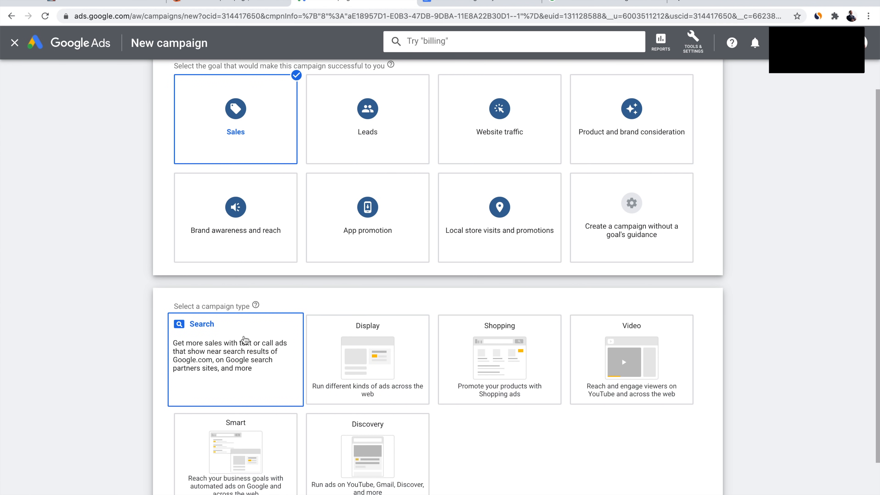
{"action": "scroll", "coordinate": [250, 342], "scroll_direction": "up", "scroll_amount": 1}
{"action": "left_click", "coordinate": [252, 374]}
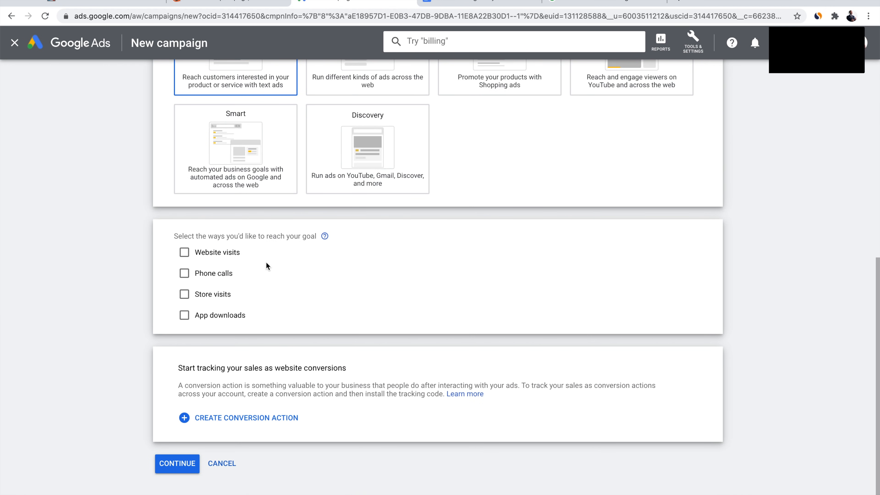
Enable Website visits as the way to reach the goal, and copy the landing page's web address.
{"action": "left_click", "coordinate": [184, 252]}
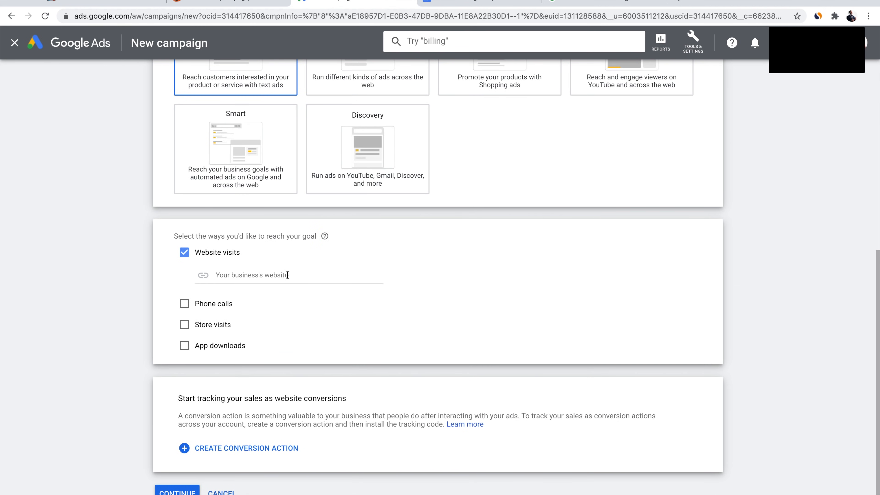
{"action": "scroll", "coordinate": [295, 157], "scroll_direction": "up", "scroll_amount": 2}
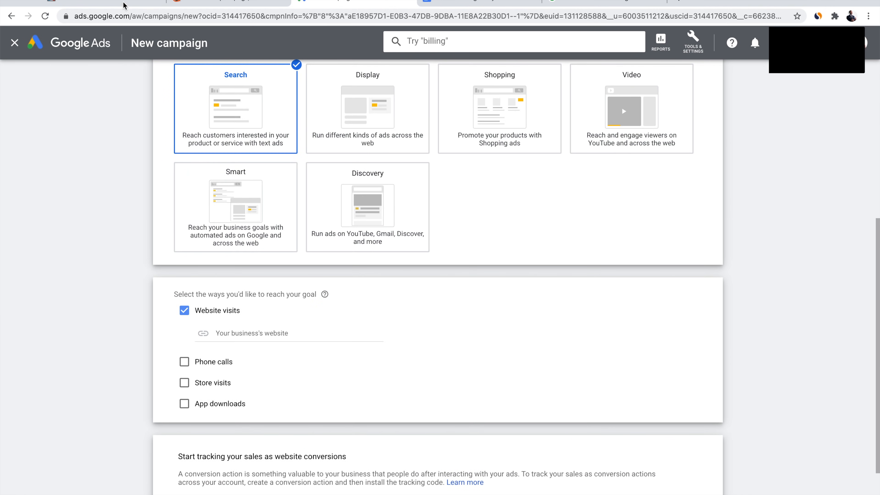
{"action": "left_click", "coordinate": [125, 1]}
{"action": "left_click", "coordinate": [154, 15]}
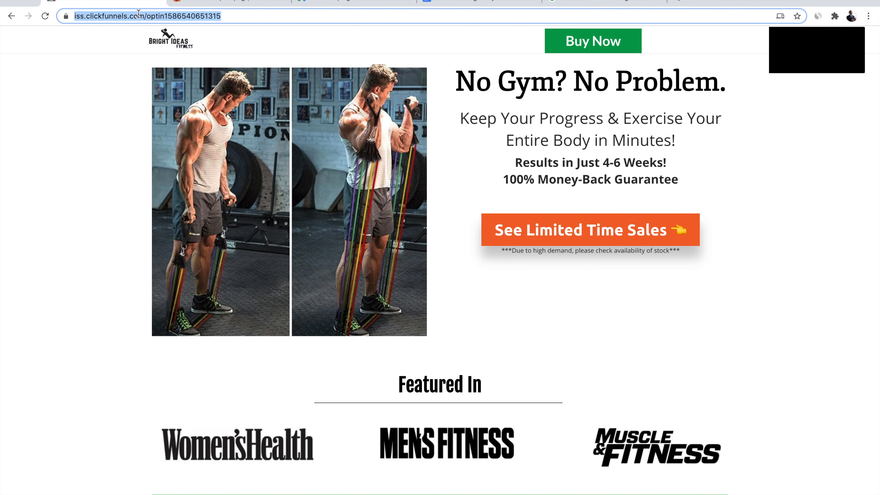
{"action": "right_click", "coordinate": [139, 15]}
{"action": "left_click", "coordinate": [187, 93]}
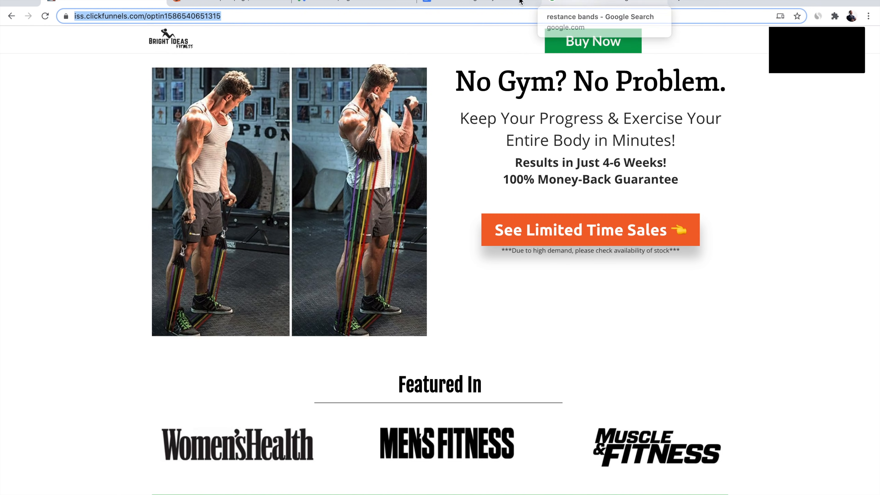
{"action": "left_click", "coordinate": [346, 4]}
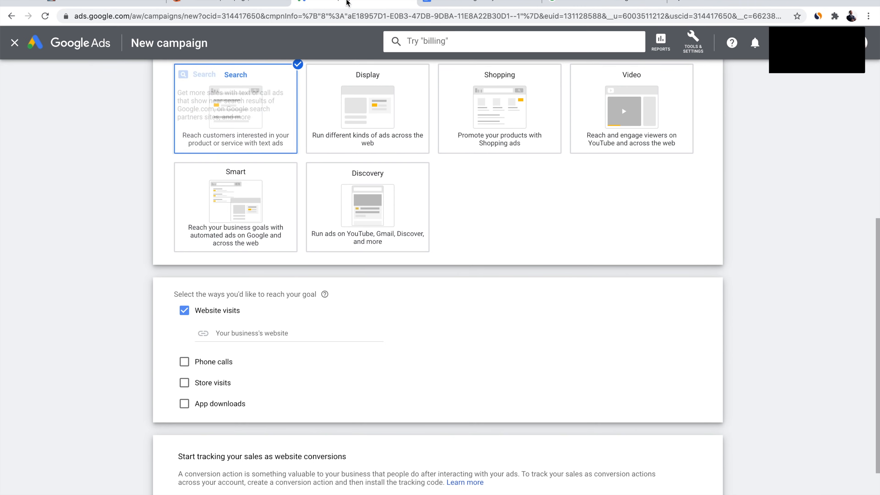
{"action": "left_click", "coordinate": [228, 334]}
{"action": "right_click", "coordinate": [228, 334]}
{"action": "left_click", "coordinate": [284, 403]}
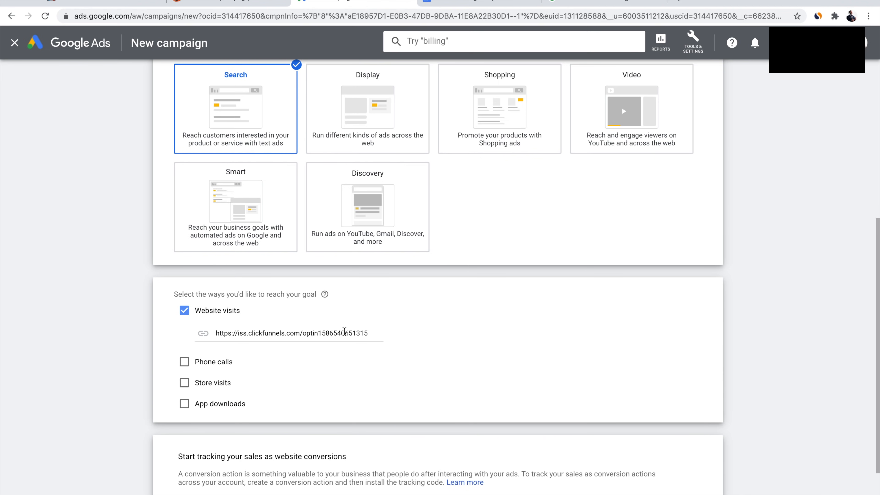
{"action": "scroll", "coordinate": [338, 315], "scroll_direction": "down", "scroll_amount": 1}
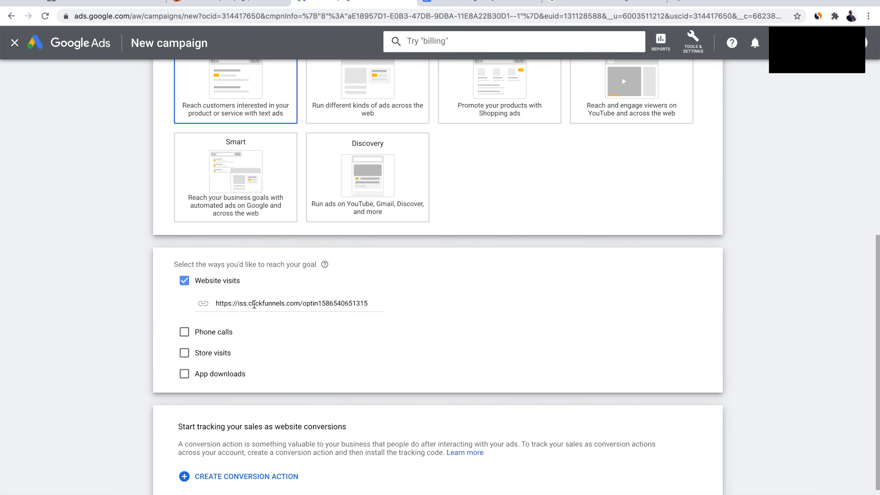
{"action": "scroll", "coordinate": [350, 303], "scroll_direction": "down", "scroll_amount": 2}
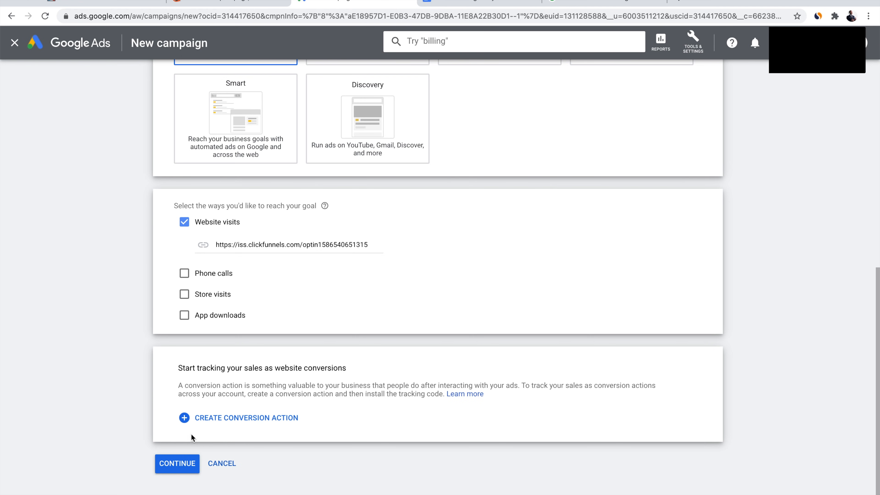
{"action": "left_click", "coordinate": [177, 464]}
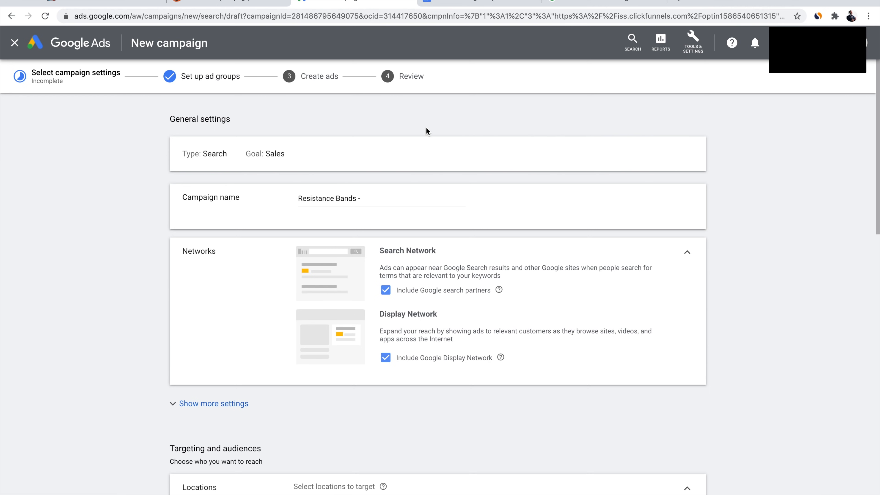
Complete the campaign name as "Resistance Bands - LP1".
{"action": "scroll", "coordinate": [427, 130], "scroll_direction": "down", "scroll_amount": 2}
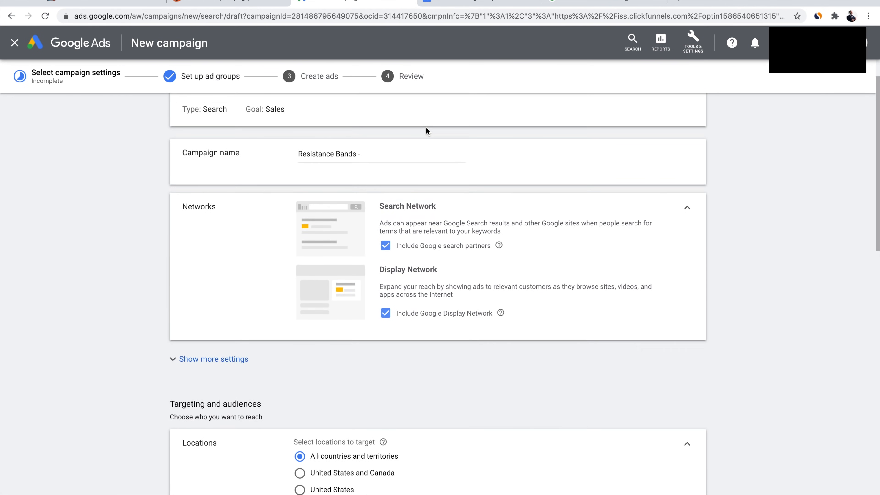
{"action": "scroll", "coordinate": [417, 127], "scroll_direction": "down", "scroll_amount": 1}
{"action": "left_click", "coordinate": [380, 117]}
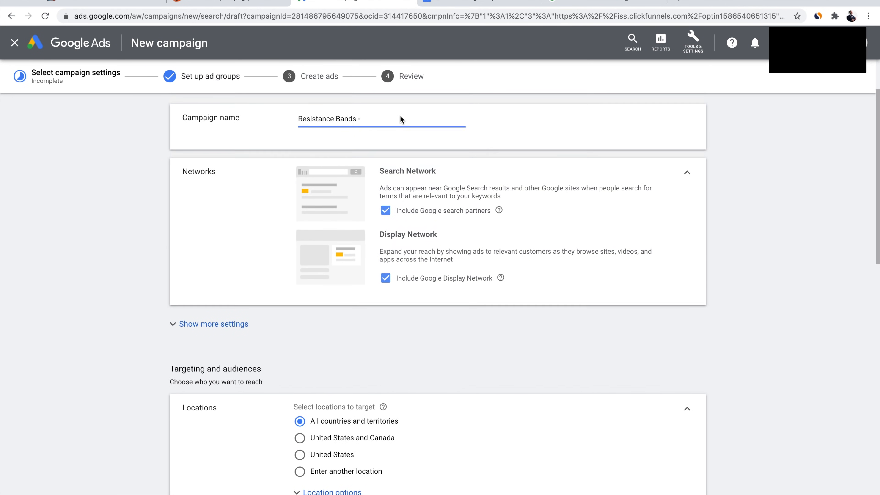
{"action": "scroll", "coordinate": [312, 125], "scroll_direction": "up", "scroll_amount": 1}
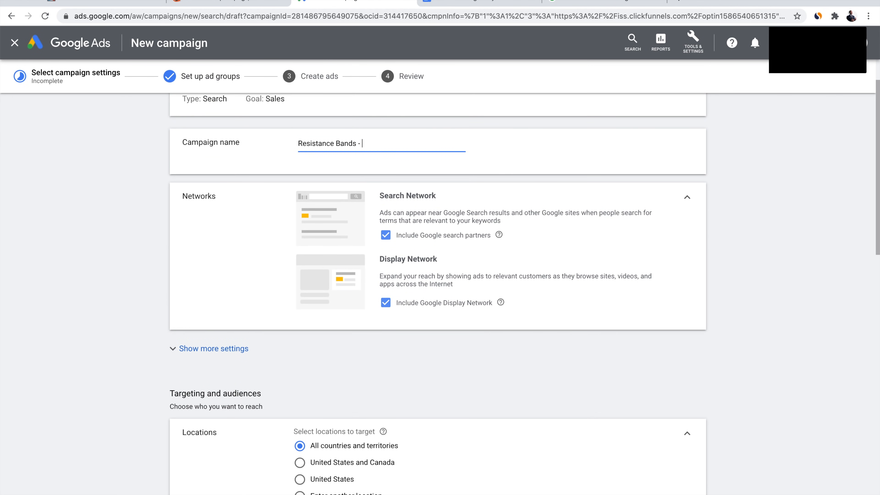
{"action": "type", "text": "LP!"}
{"action": "left_click", "coordinate": [541, 152]}
{"action": "scroll", "coordinate": [541, 152], "scroll_direction": "down", "scroll_amount": 2}
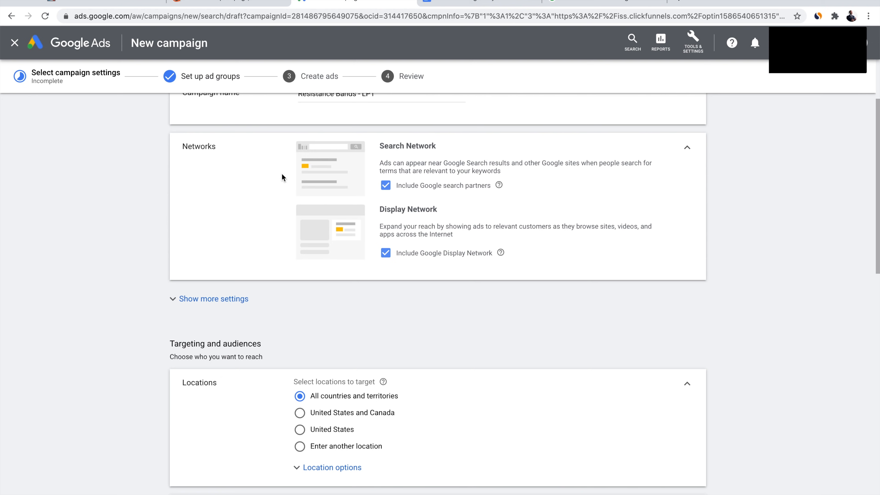
Exclude the Google Display Network from the campaign's networks.
{"action": "scroll", "coordinate": [457, 212], "scroll_direction": "down", "scroll_amount": 1}
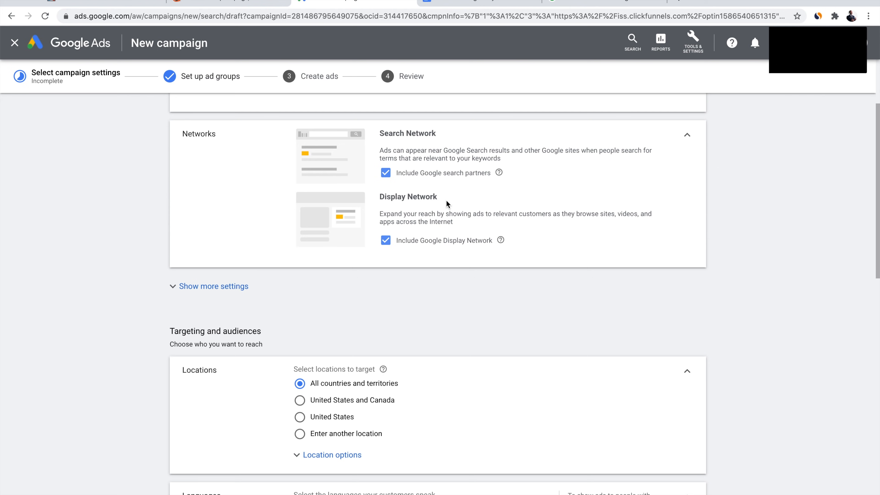
{"action": "left_click", "coordinate": [386, 241]}
{"action": "scroll", "coordinate": [381, 251], "scroll_direction": "down", "scroll_amount": 2}
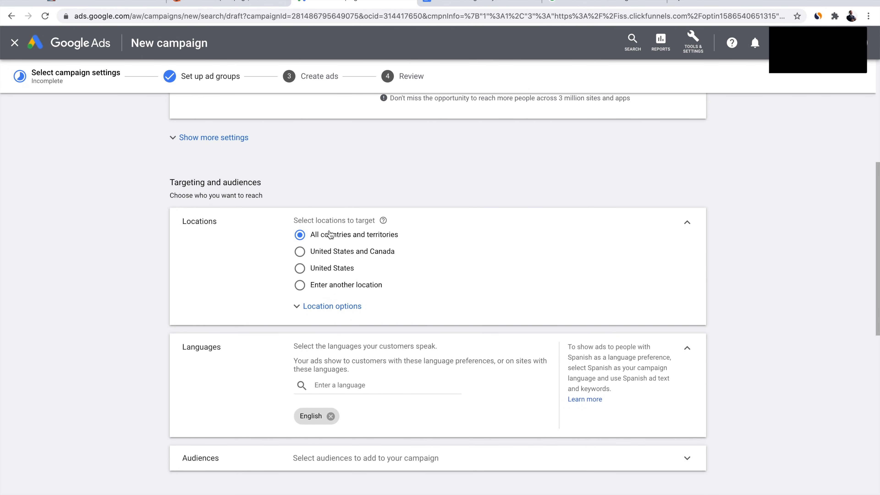
Review the resistance bands landing page alongside the campaign's location and language targeting settings.
{"action": "scroll", "coordinate": [422, 215], "scroll_direction": "down", "scroll_amount": 1}
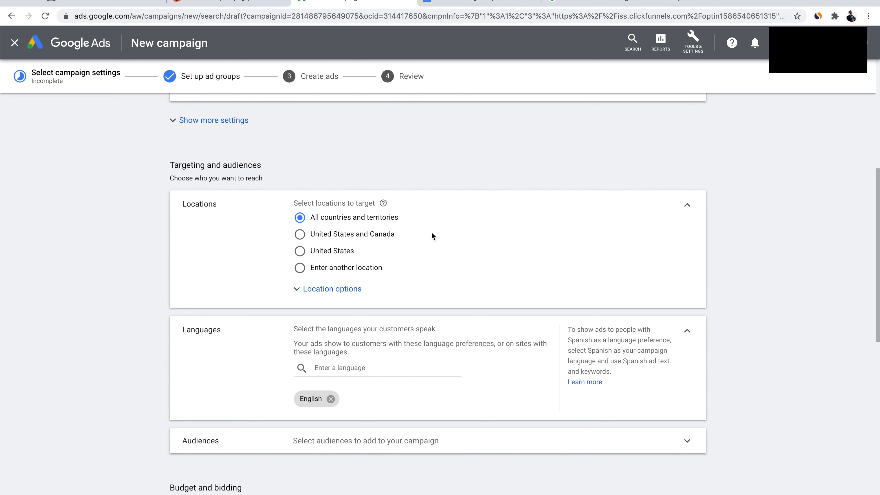
{"action": "left_click", "coordinate": [114, 2]}
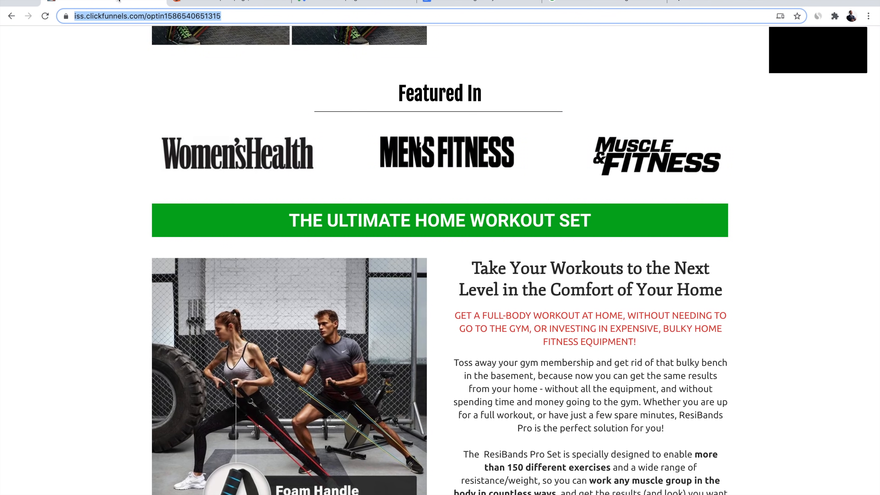
{"action": "scroll", "coordinate": [486, 222], "scroll_direction": "up", "scroll_amount": 9}
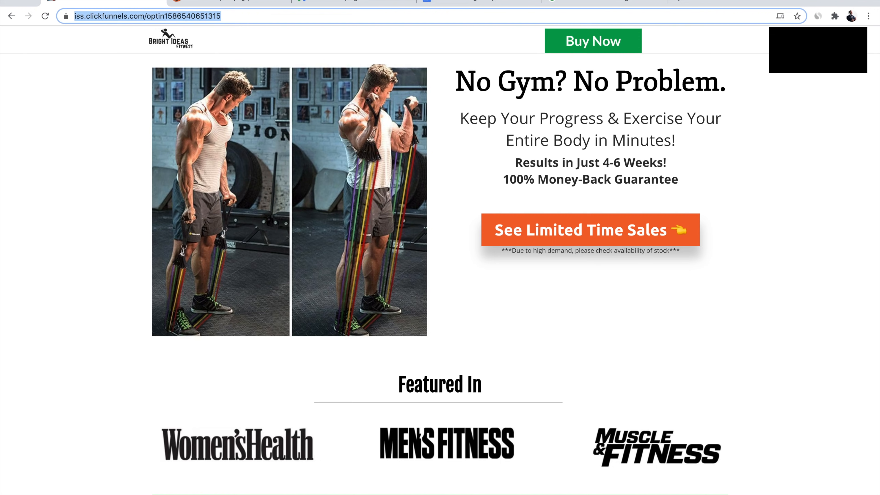
{"action": "left_click", "coordinate": [346, 3]}
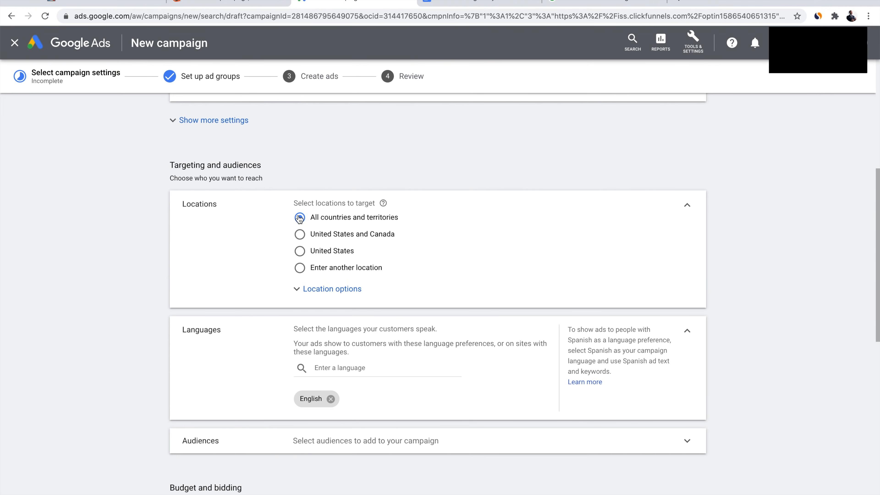
{"action": "scroll", "coordinate": [398, 224], "scroll_direction": "down", "scroll_amount": 2}
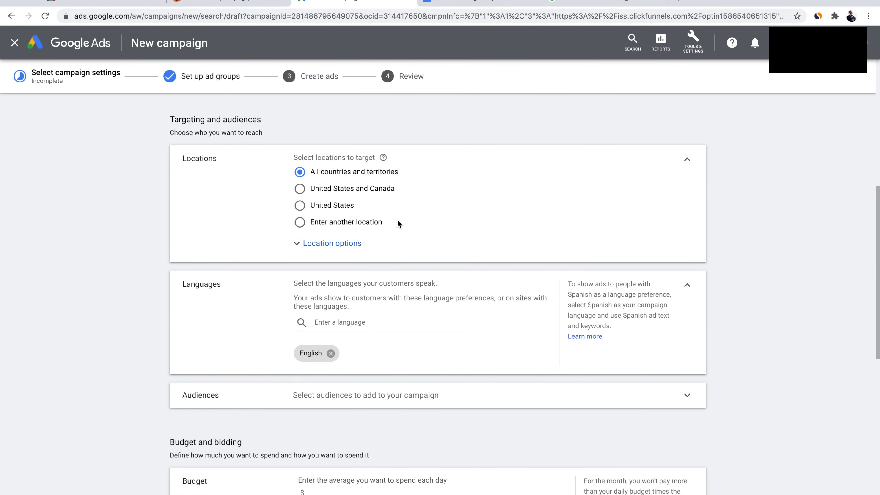
{"action": "scroll", "coordinate": [398, 224], "scroll_direction": "down", "scroll_amount": 2}
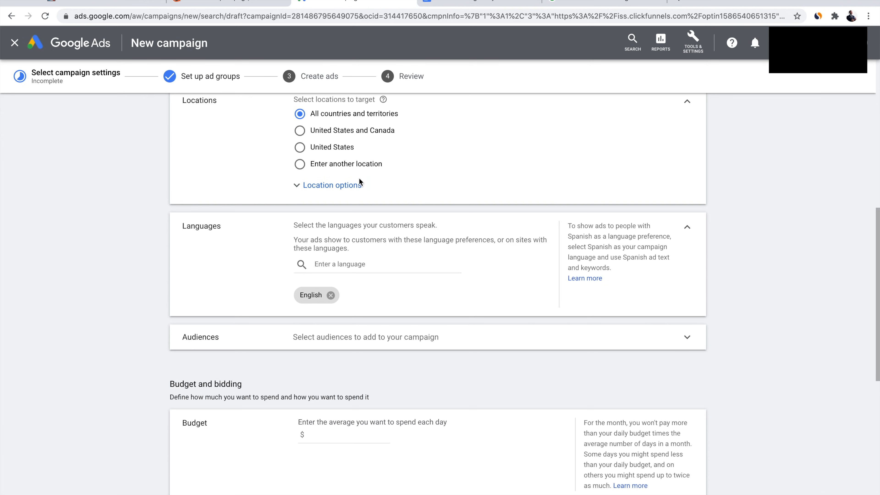
{"action": "left_click", "coordinate": [123, 4]}
{"action": "scroll", "coordinate": [511, 220], "scroll_direction": "down", "scroll_amount": 1}
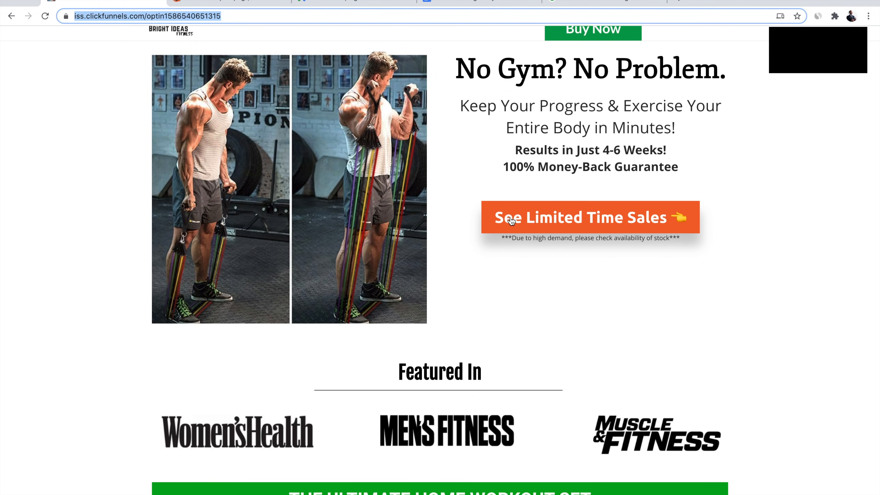
{"action": "scroll", "coordinate": [511, 221], "scroll_direction": "down", "scroll_amount": 10}
{"action": "left_click", "coordinate": [350, 2]}
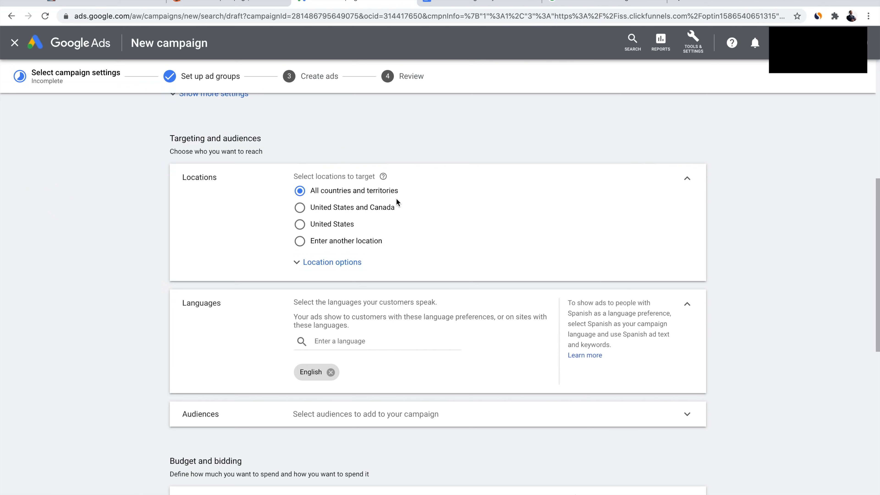
Target the United States and set the location option to Presence or interest, after trying the option for people in or regularly in targeted locations.
{"action": "left_click", "coordinate": [324, 268]}
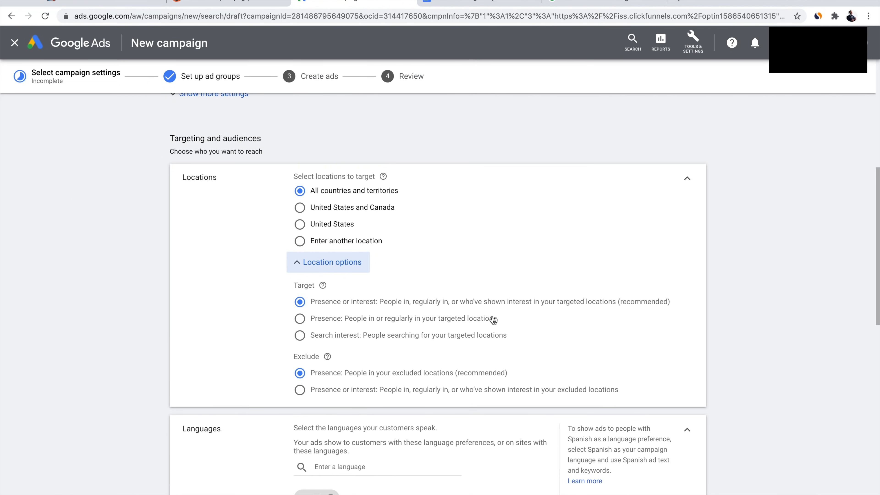
{"action": "scroll", "coordinate": [494, 321], "scroll_direction": "down", "scroll_amount": 1}
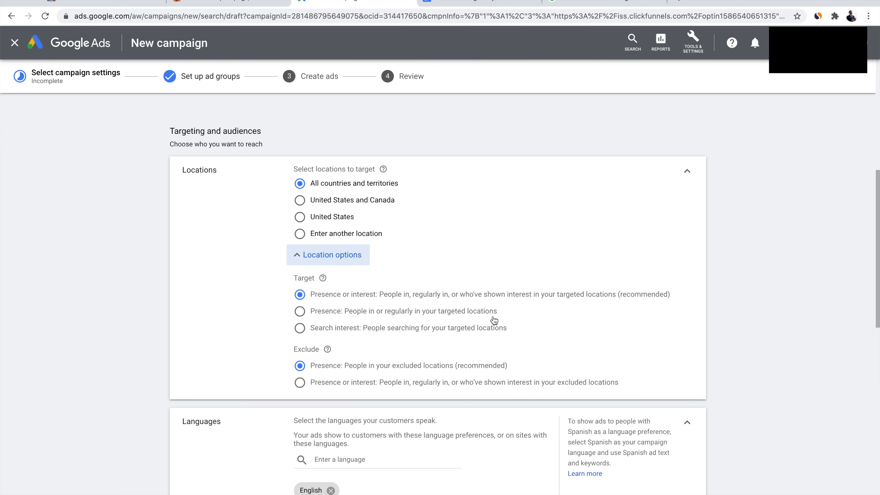
{"action": "scroll", "coordinate": [494, 320], "scroll_direction": "down", "scroll_amount": 1}
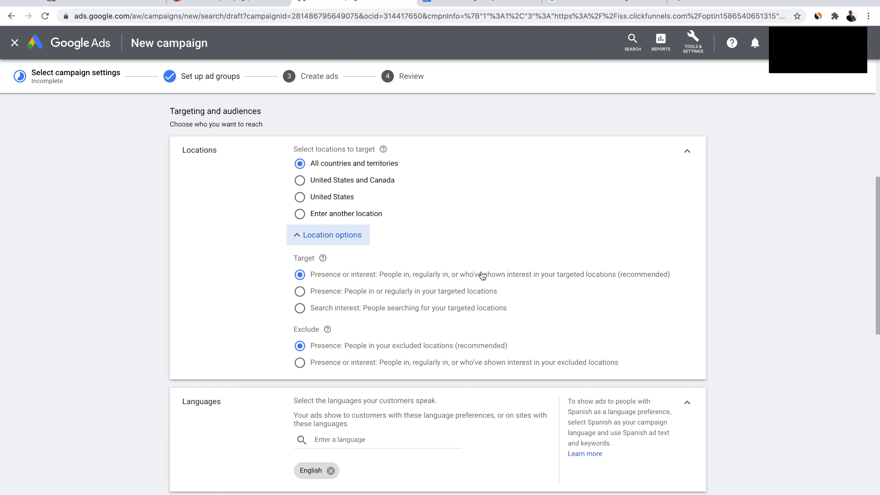
{"action": "left_click", "coordinate": [303, 294]}
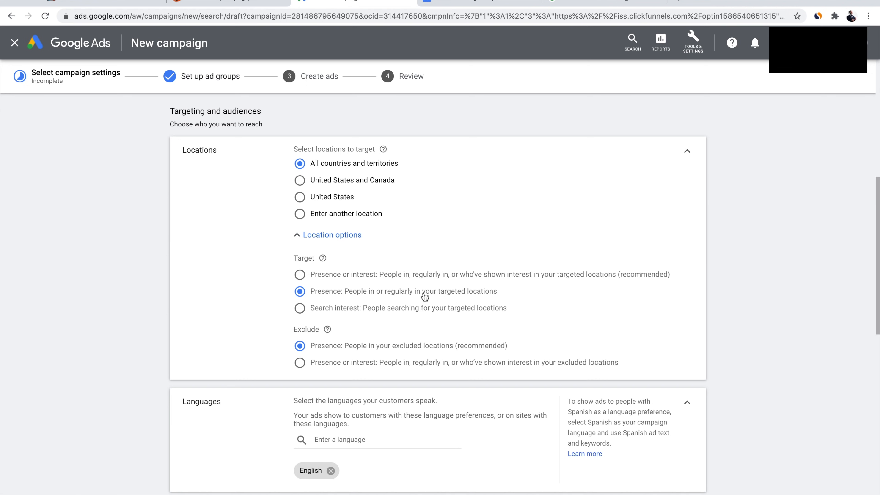
{"action": "left_click", "coordinate": [300, 196]}
{"action": "left_click", "coordinate": [300, 275]}
Set the campaign's average daily budget to $20.
{"action": "scroll", "coordinate": [533, 302], "scroll_direction": "down", "scroll_amount": 10}
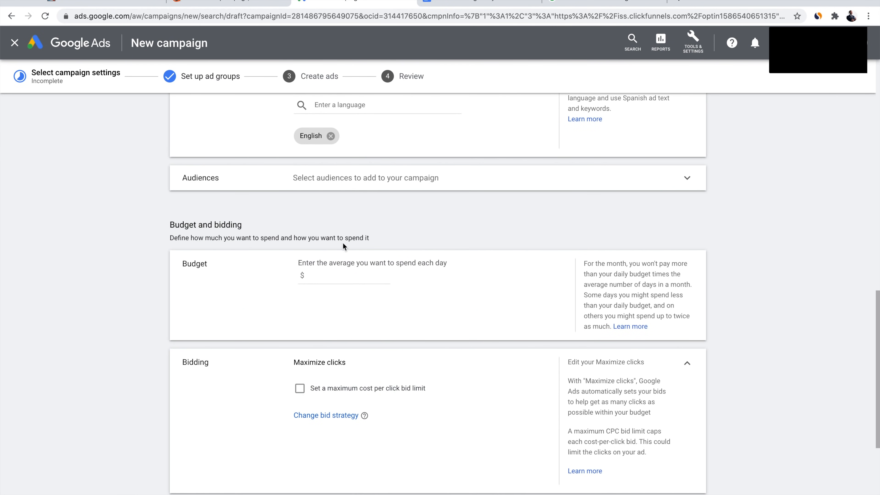
{"action": "scroll", "coordinate": [478, 228], "scroll_direction": "down", "scroll_amount": 1}
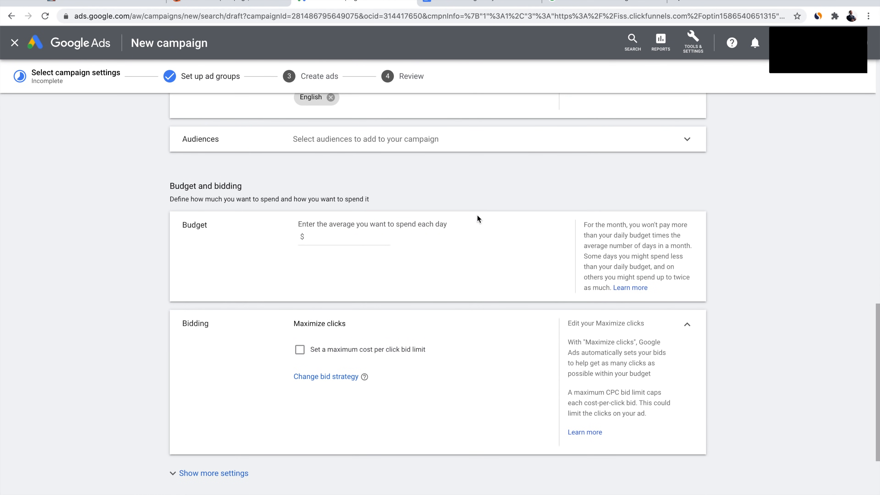
{"action": "left_click", "coordinate": [327, 238]}
{"action": "type", "text": "20"}
{"action": "left_click", "coordinate": [461, 238]}
Change the campaign's bidding by selecting a bid strategy directly and choosing Manual CPC.
{"action": "scroll", "coordinate": [479, 241], "scroll_direction": "down", "scroll_amount": 2}
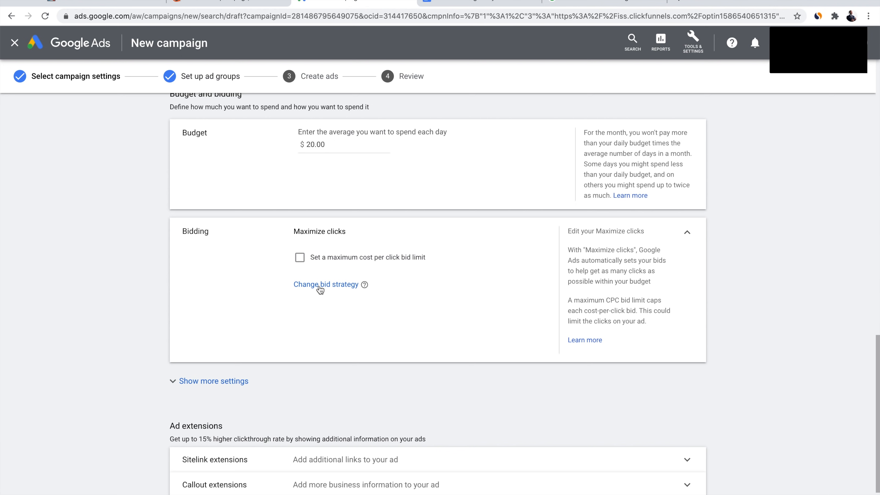
{"action": "left_click", "coordinate": [326, 289]}
{"action": "scroll", "coordinate": [305, 390], "scroll_direction": "up", "scroll_amount": 1}
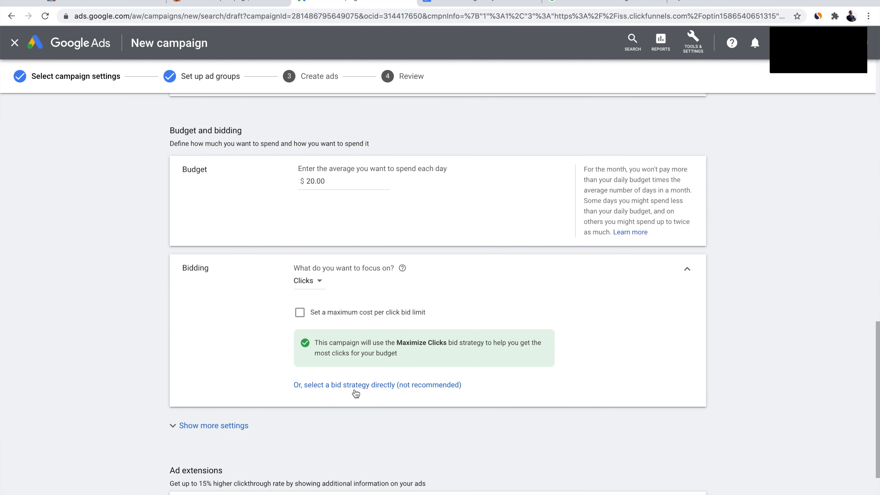
{"action": "left_click", "coordinate": [344, 385]}
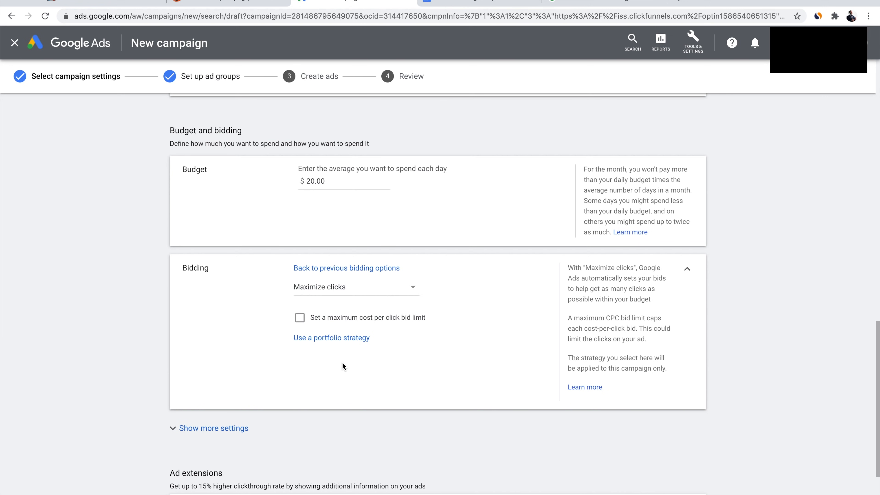
{"action": "left_click", "coordinate": [415, 289]}
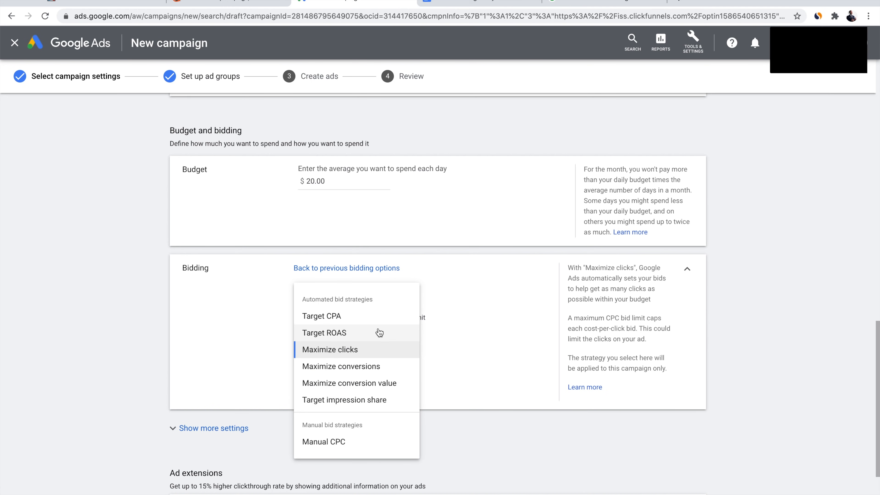
{"action": "mouse_move", "coordinate": [361, 322]}
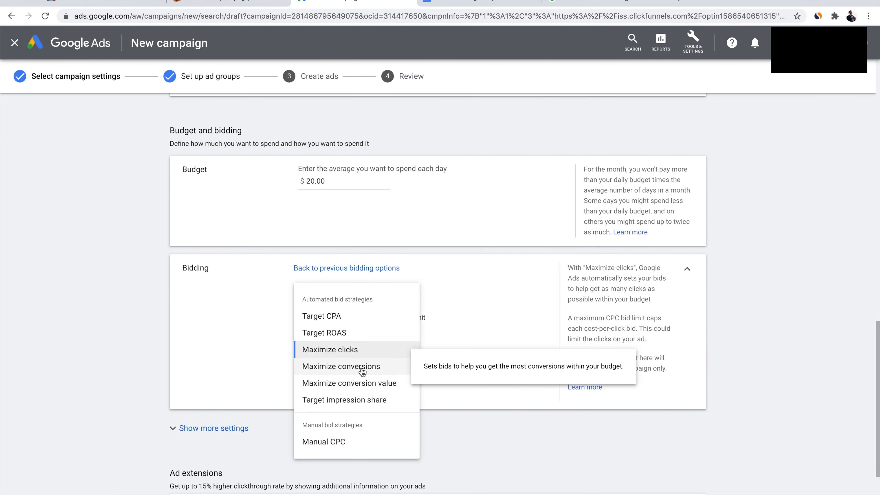
{"action": "left_click", "coordinate": [325, 443]}
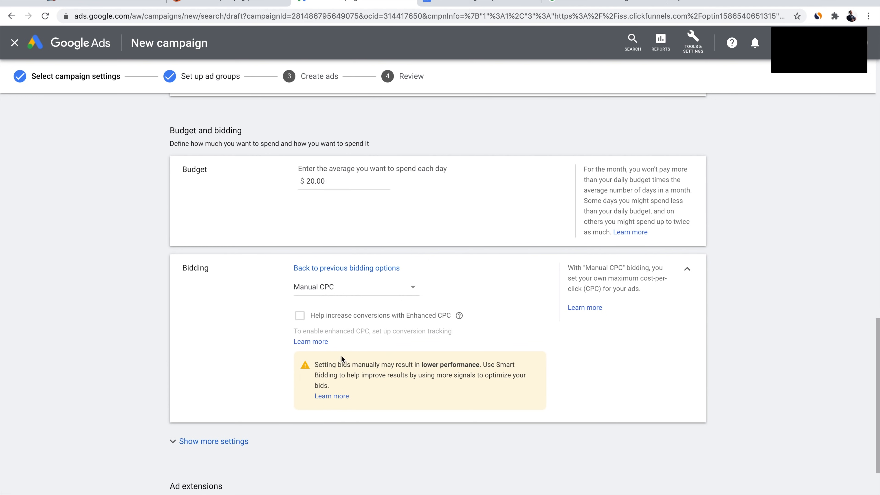
Read the warning about setting bids manually, and look over the other available bid strategies while keeping Manual CPC.
{"action": "left_click", "coordinate": [317, 365]}
{"action": "left_click_drag", "start_coordinate": [328, 364], "coordinate": [520, 373]}
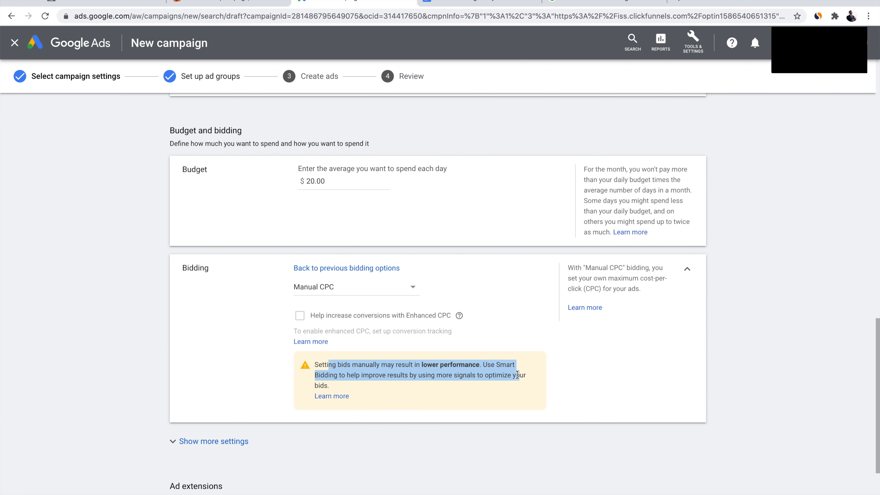
{"action": "left_click", "coordinate": [495, 382]}
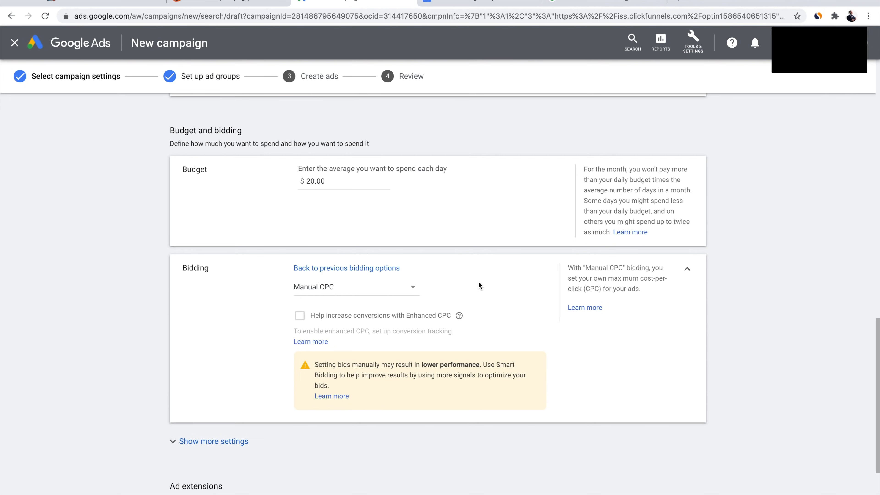
{"action": "scroll", "coordinate": [479, 282], "scroll_direction": "down", "scroll_amount": 1}
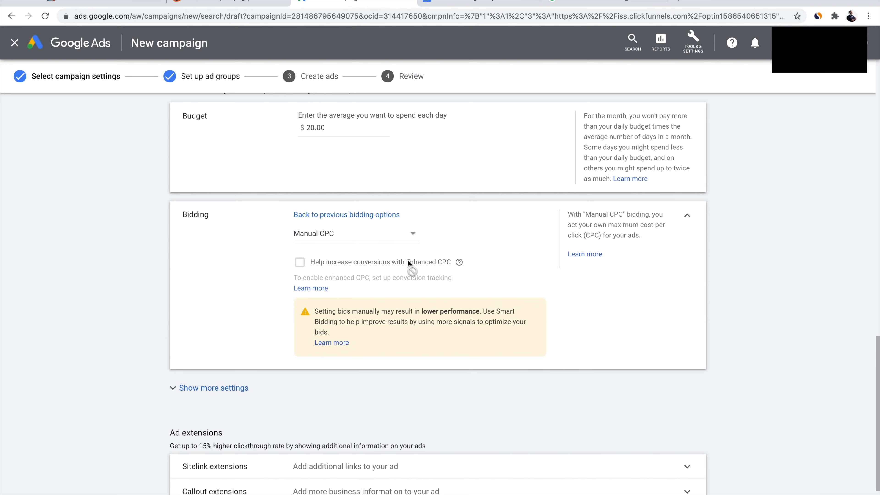
{"action": "scroll", "coordinate": [408, 262], "scroll_direction": "down", "scroll_amount": 1}
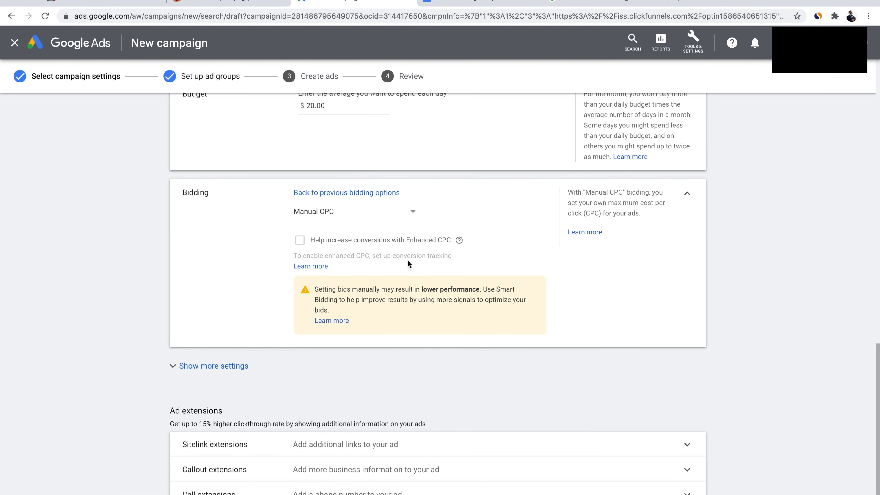
{"action": "left_click", "coordinate": [413, 212]}
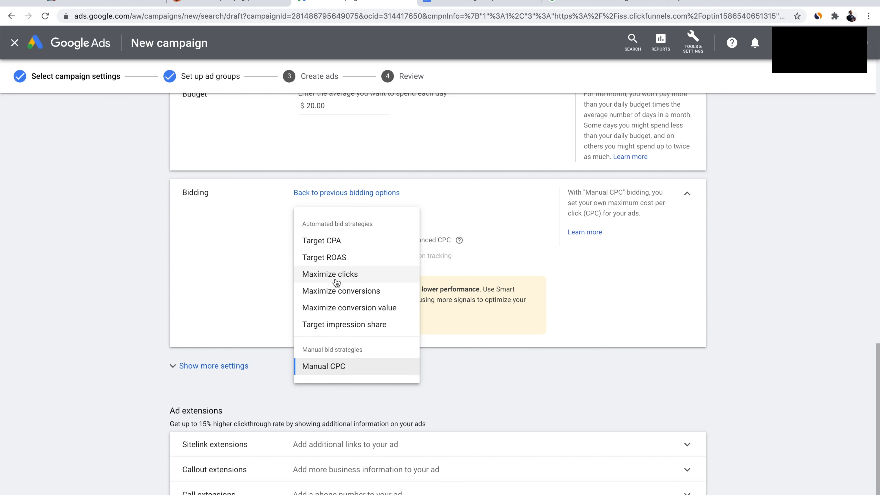
{"action": "left_click", "coordinate": [254, 280]}
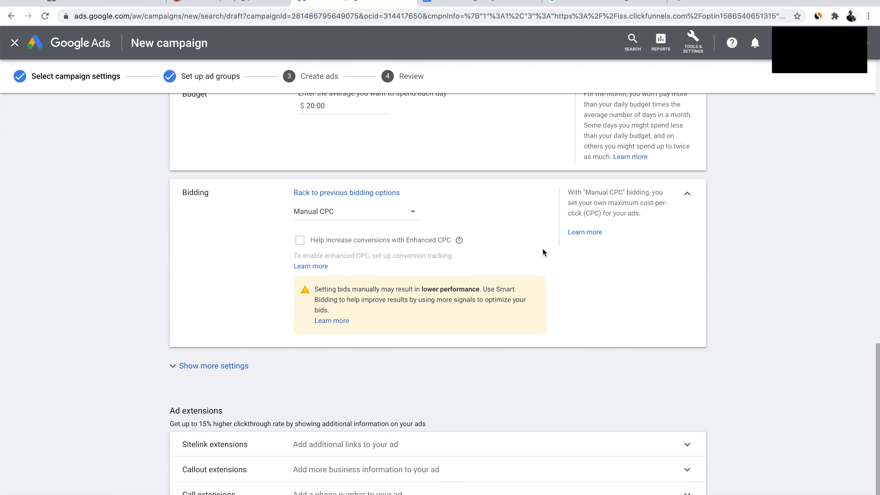
{"action": "scroll", "coordinate": [542, 248], "scroll_direction": "up", "scroll_amount": 1}
{"action": "scroll", "coordinate": [543, 248], "scroll_direction": "down", "scroll_amount": 1}
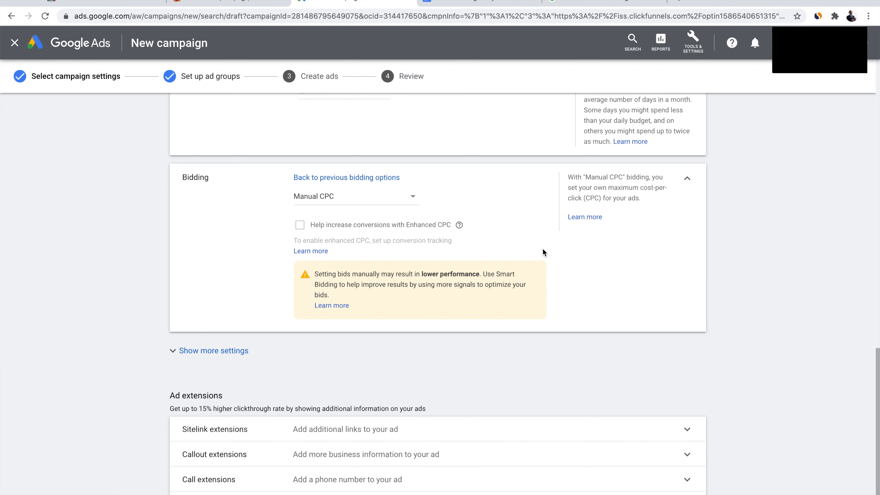
{"action": "scroll", "coordinate": [543, 249], "scroll_direction": "down", "scroll_amount": 1}
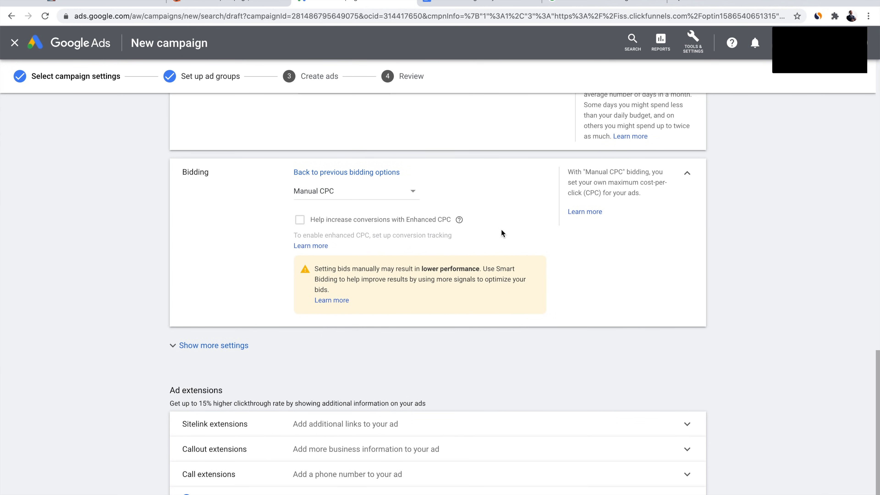
Examine the fields for creating a new sitelink extension, and collapse the sitelink section without entering anything.
{"action": "scroll", "coordinate": [492, 222], "scroll_direction": "down", "scroll_amount": 2}
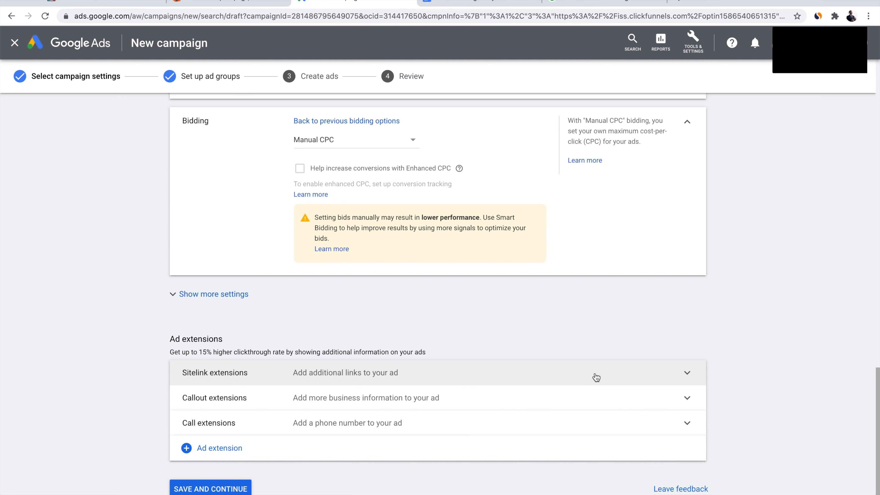
{"action": "left_click", "coordinate": [688, 378]}
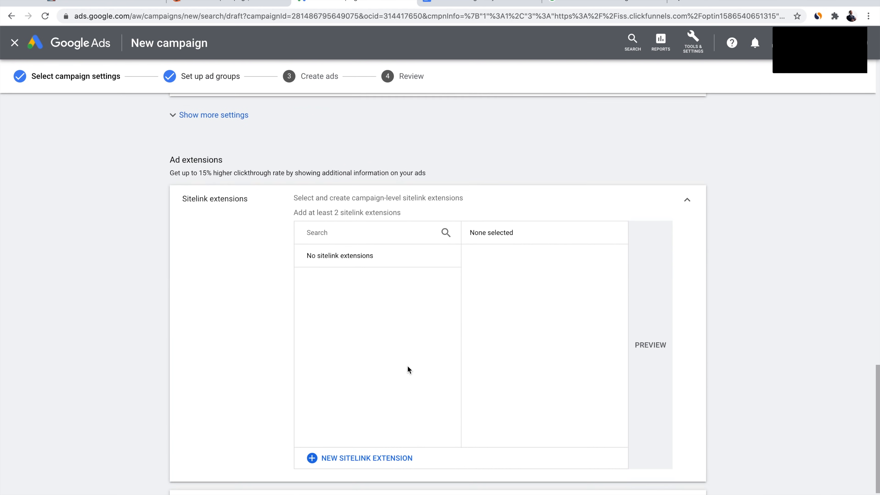
{"action": "left_click", "coordinate": [355, 445]}
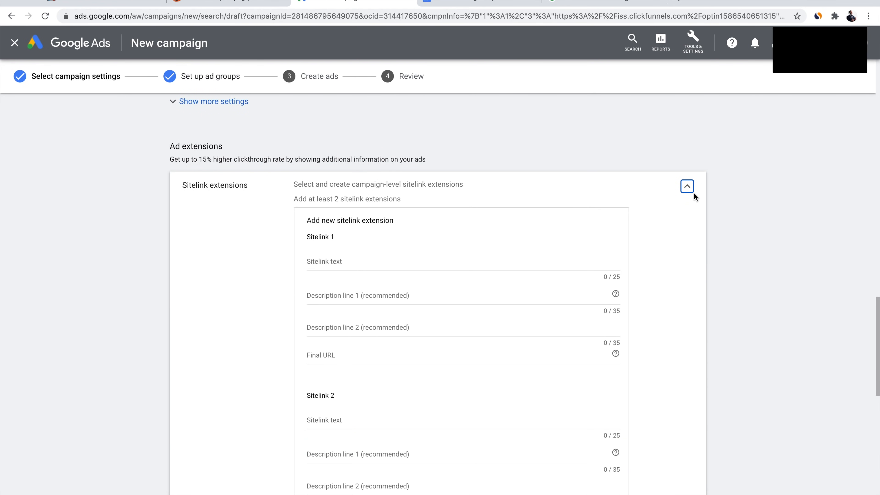
{"action": "left_click", "coordinate": [688, 186]}
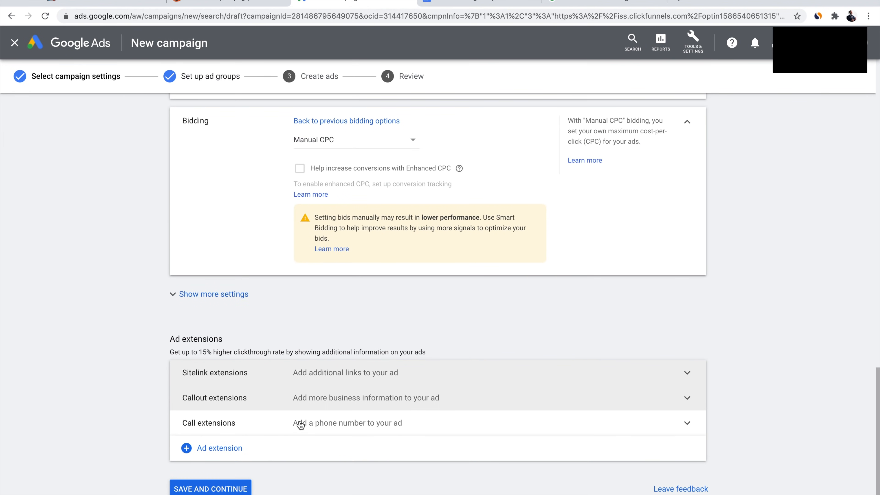
Look over the resistance bands ads in the Google search results, examining the extra links under the megafitness.shop ad.
{"action": "left_click", "coordinate": [605, 2]}
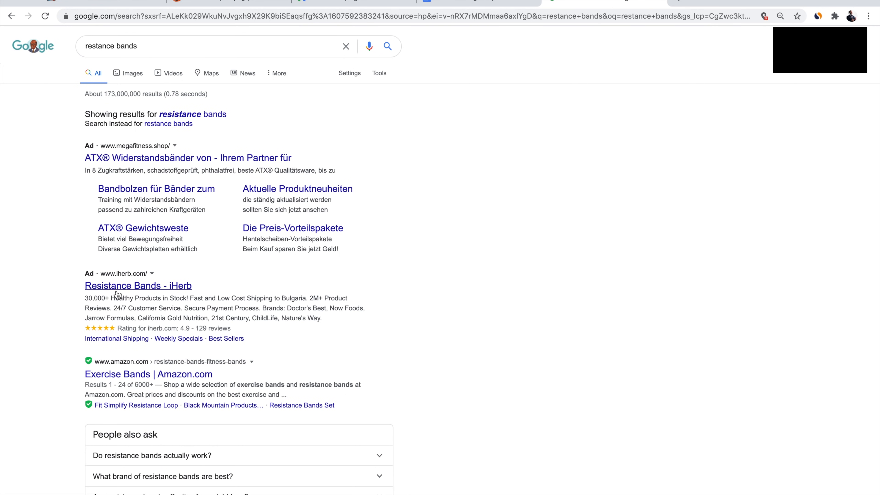
{"action": "scroll", "coordinate": [142, 291], "scroll_direction": "down", "scroll_amount": 15}
{"action": "scroll", "coordinate": [143, 289], "scroll_direction": "down", "scroll_amount": 3}
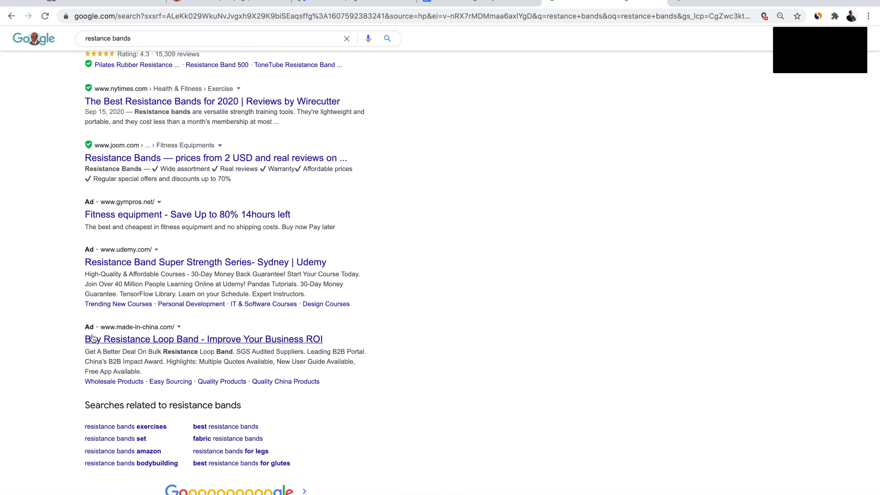
{"action": "scroll", "coordinate": [168, 318], "scroll_direction": "up", "scroll_amount": 20}
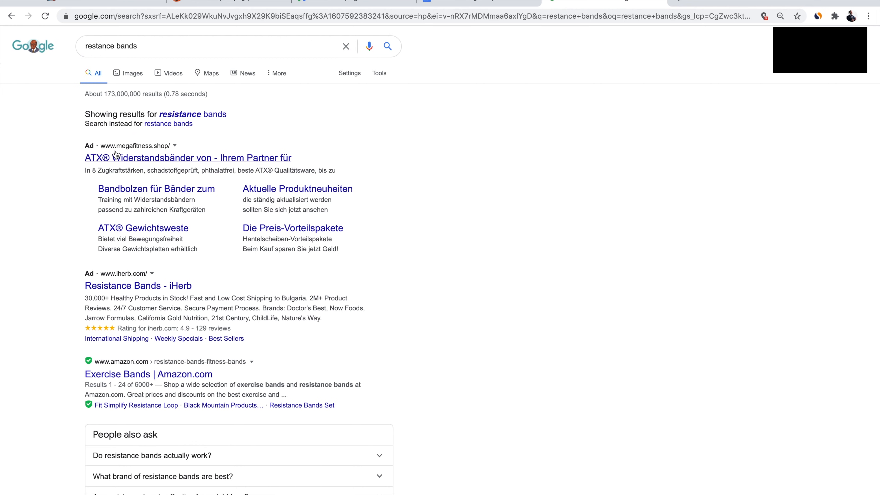
{"action": "left_click_drag", "start_coordinate": [73, 144], "coordinate": [373, 249]}
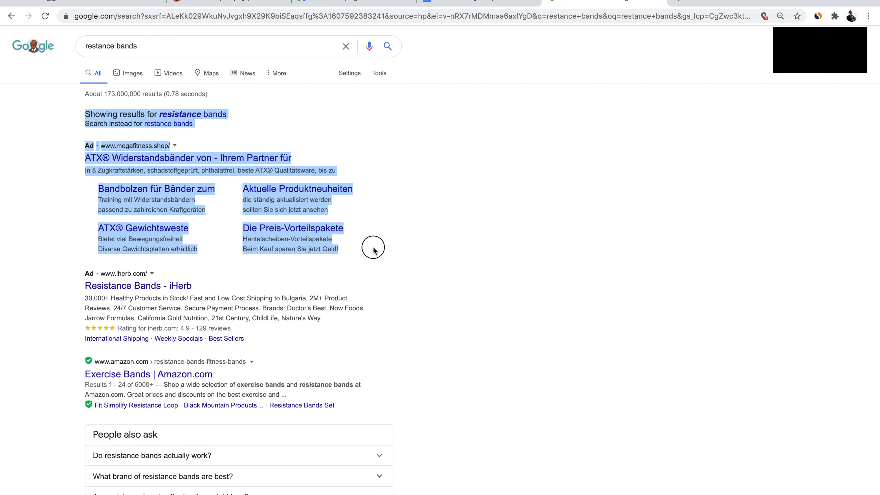
{"action": "left_click", "coordinate": [399, 250]}
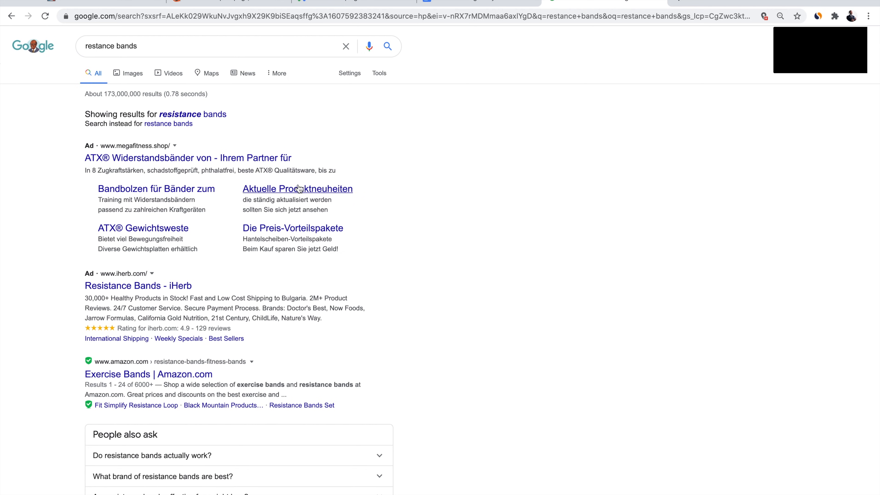
View the resistance bands landing page for comparison with the search ads, and return to the campaign's ad extensions.
{"action": "left_click", "coordinate": [116, 3]}
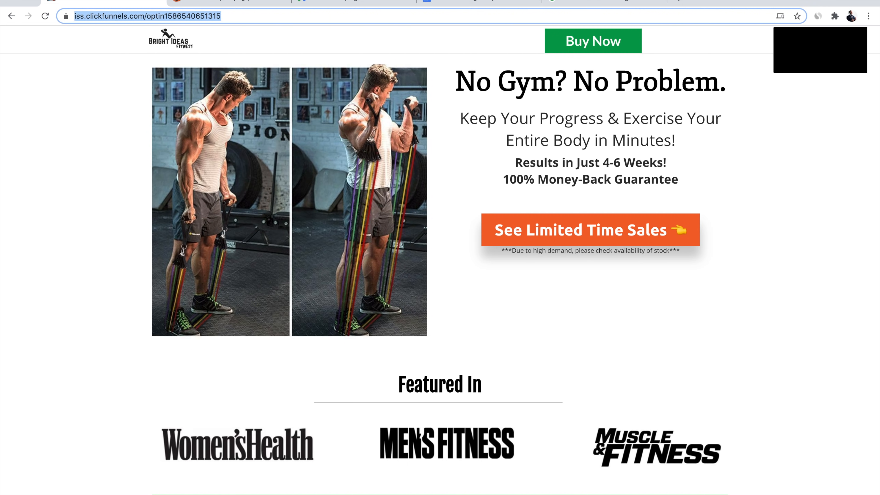
{"action": "left_click", "coordinate": [571, 5]}
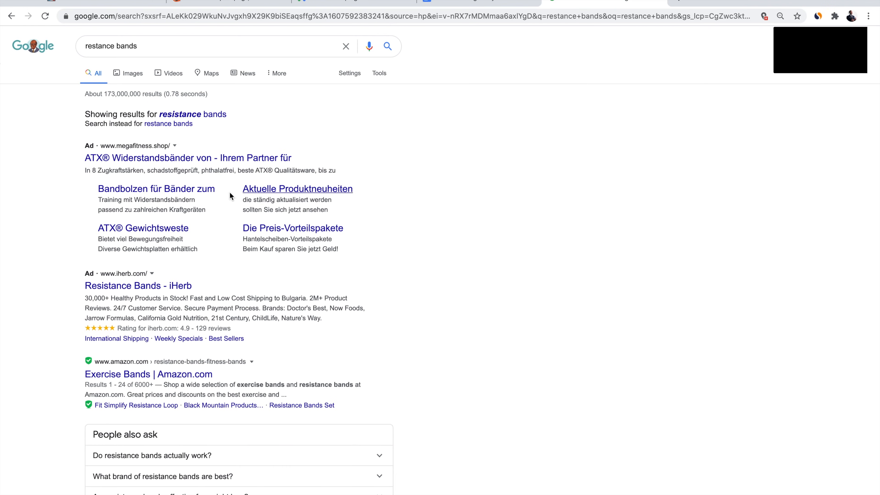
{"action": "key", "text": "ctrl+shift+Tab"}
{"action": "key", "text": "ctrl+shift+Tab"}
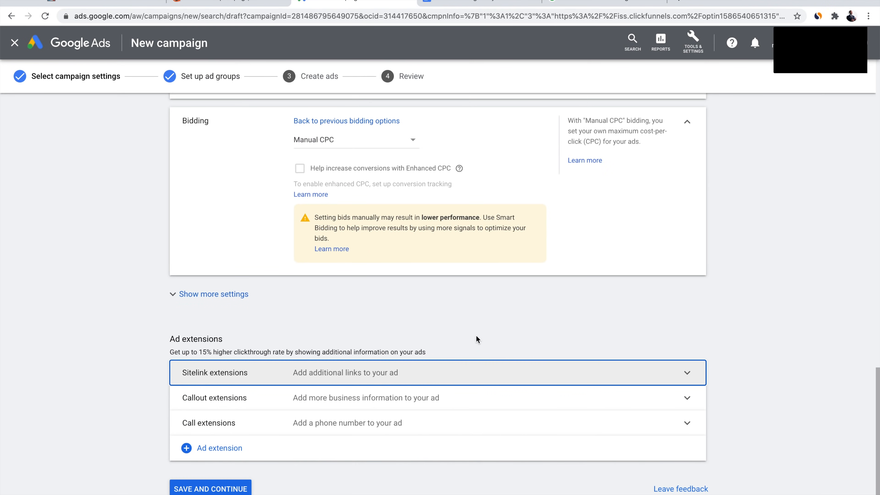
Examine the sitelink list and the new call extension form against the search ads, and collapse both sections without entering anything.
{"action": "left_click", "coordinate": [685, 373]}
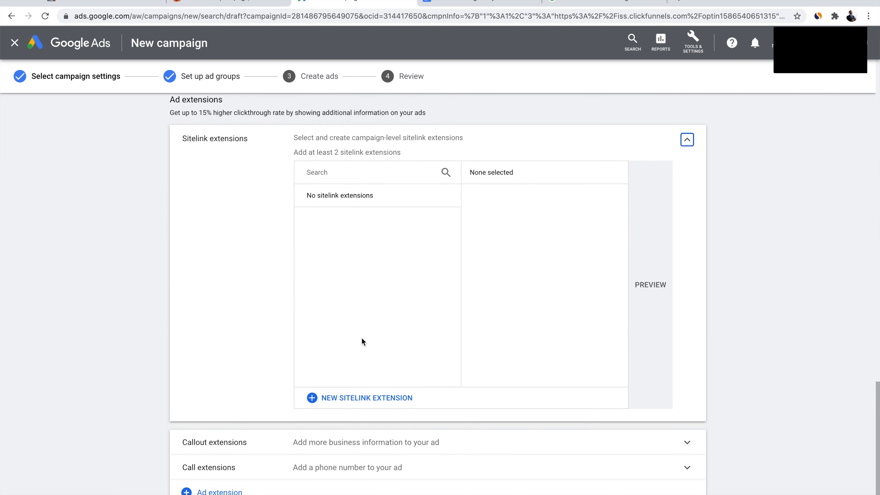
{"action": "left_click", "coordinate": [269, 425]}
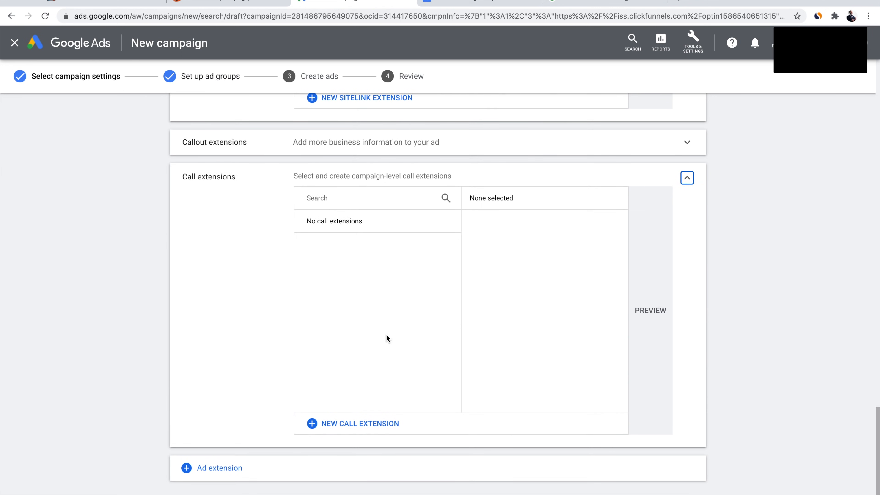
{"action": "left_click", "coordinate": [359, 426]}
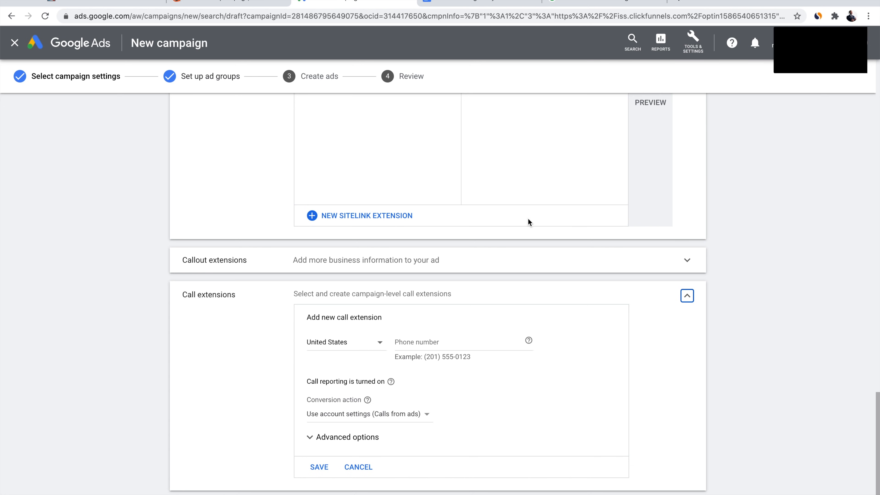
{"action": "left_click", "coordinate": [578, 2]}
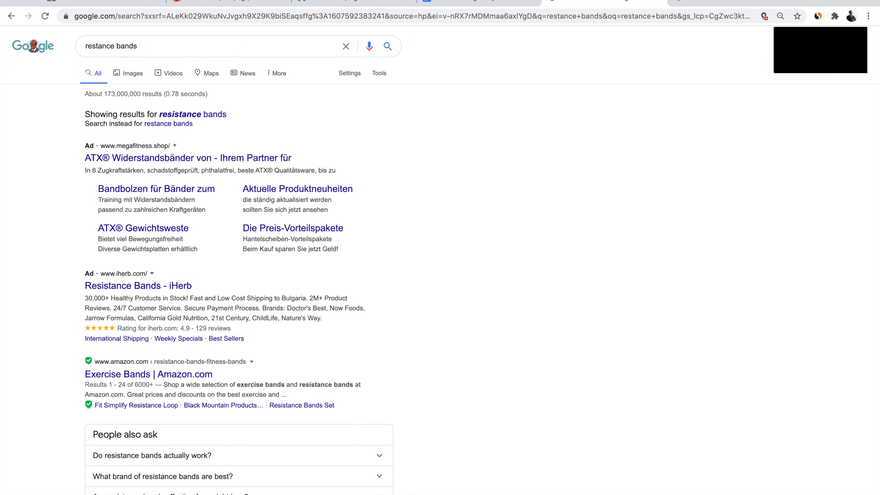
{"action": "left_click", "coordinate": [353, 3]}
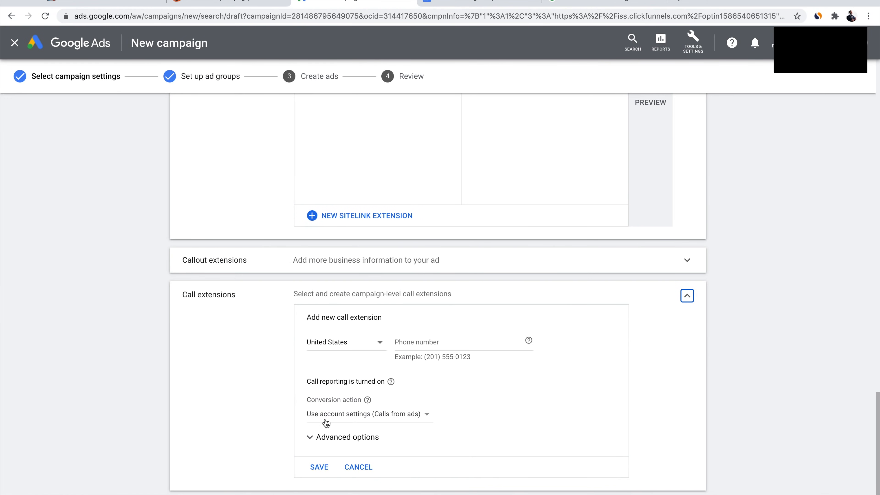
{"action": "left_click", "coordinate": [564, 3]}
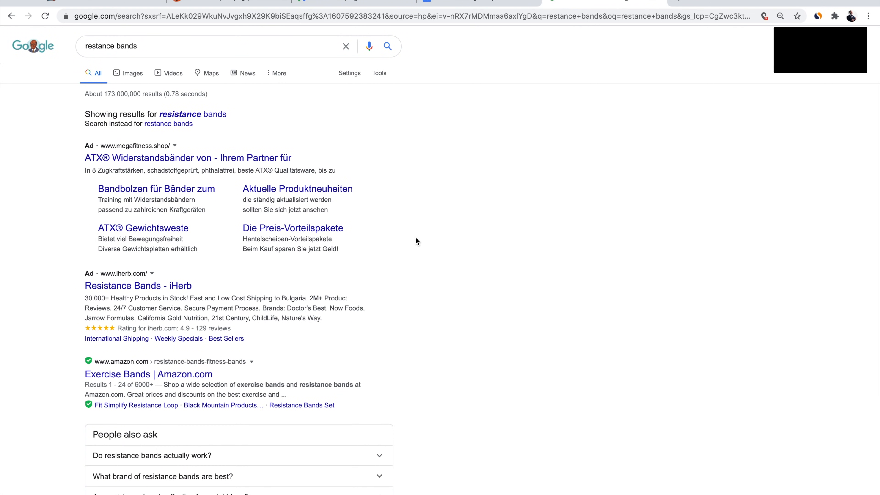
{"action": "left_click", "coordinate": [373, 2]}
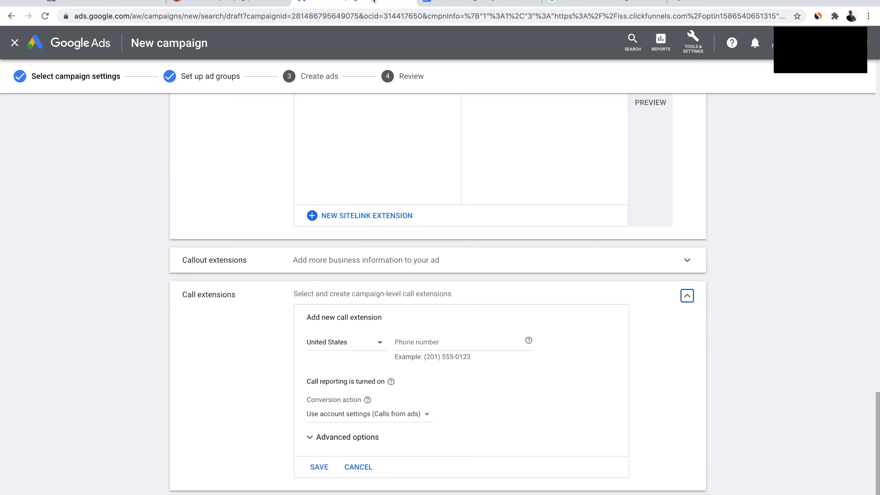
{"action": "left_click", "coordinate": [687, 298]}
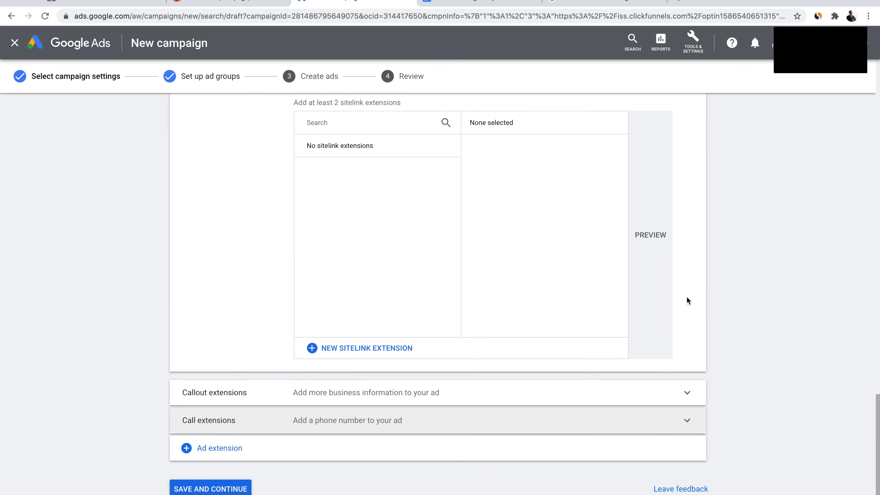
{"action": "left_click", "coordinate": [687, 163]}
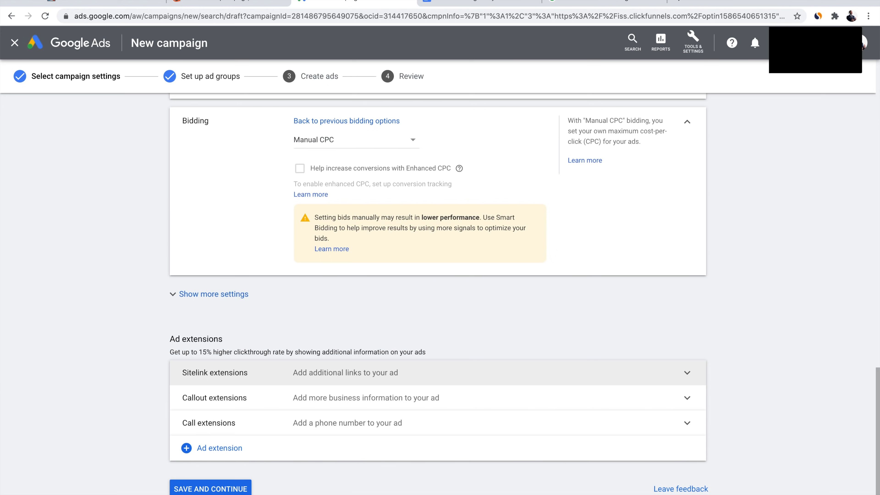
Save the campaign settings and name the first ad group Bands Ad1.
{"action": "left_click", "coordinate": [200, 489]}
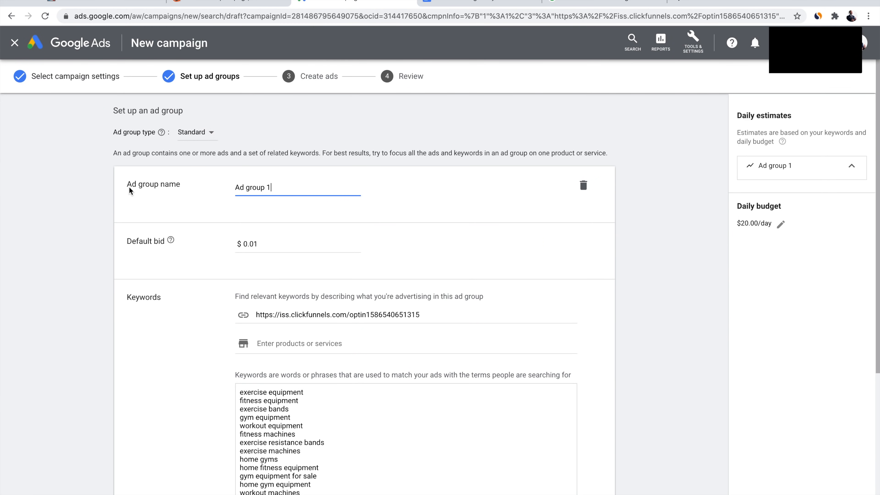
{"action": "key", "text": "ctrl+a"}
{"action": "key", "text": "BackSpace"}
{"action": "type", "text": "Bands A"}
{"action": "left_click", "coordinate": [212, 220]}
{"action": "mouse_move", "coordinate": [170, 243]}
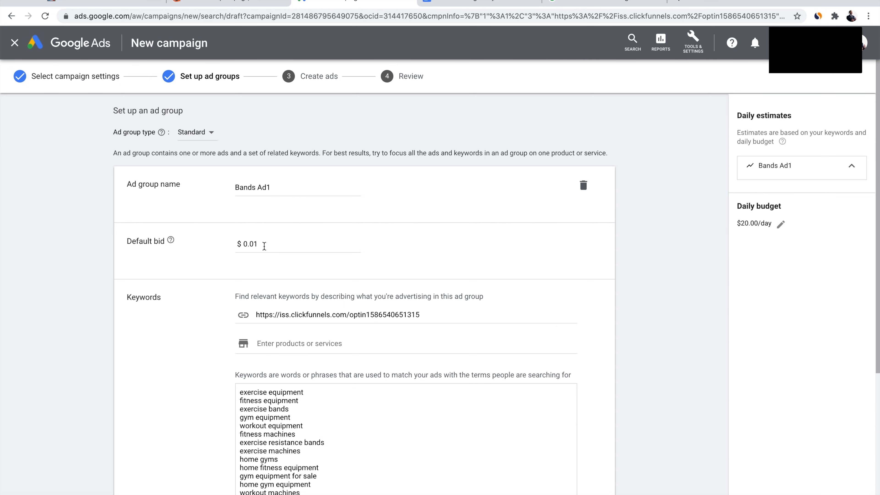
Set the default bid of the Bands Ad1 ad group to $.6.
{"action": "left_click", "coordinate": [267, 245]}
{"action": "type", "text": "."}
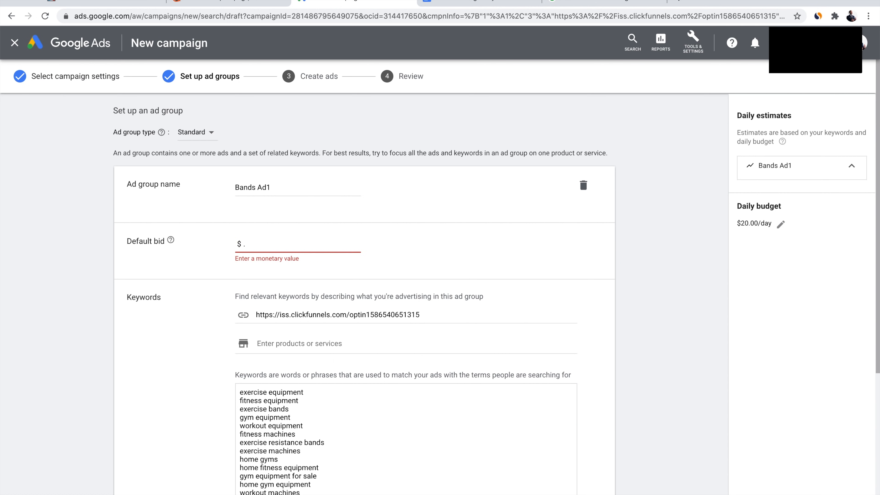
{"action": "type", "text": "6"}
{"action": "left_click", "coordinate": [453, 243]}
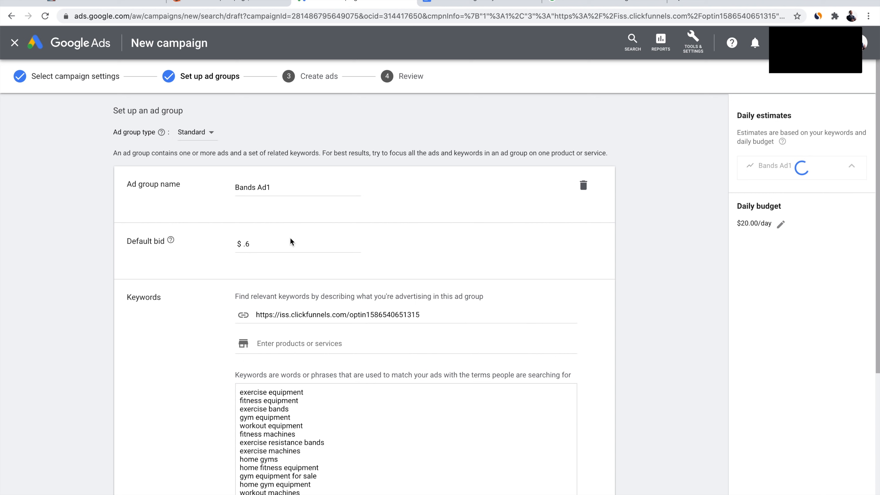
Try a default bid of $.2 to get a daily estimate for the ad group.
{"action": "double_click", "coordinate": [306, 246]}
{"action": "key", "text": "BackSpace"}
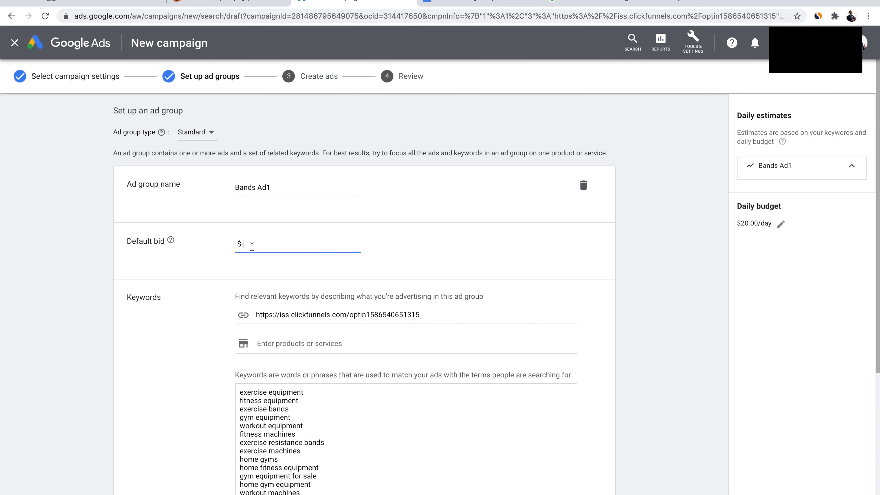
{"action": "type", "text": ".2"}
{"action": "left_click", "coordinate": [493, 203]}
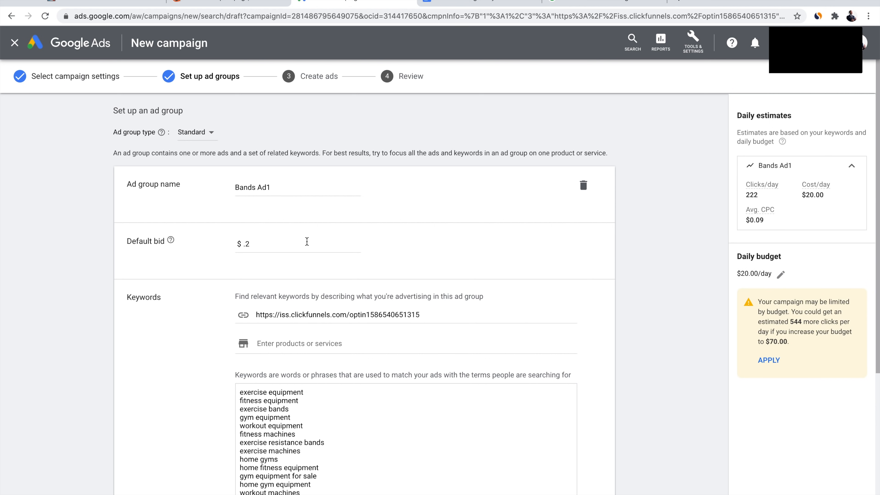
Try higher default bids of $.3 and $.4 to compare the ad group's daily estimates.
{"action": "left_click", "coordinate": [254, 245]}
{"action": "key", "text": "BackSpace"}
{"action": "type", "text": "3"}
{"action": "left_click", "coordinate": [542, 258]}
{"action": "left_click", "coordinate": [259, 243]}
{"action": "key", "text": "BackSpace"}
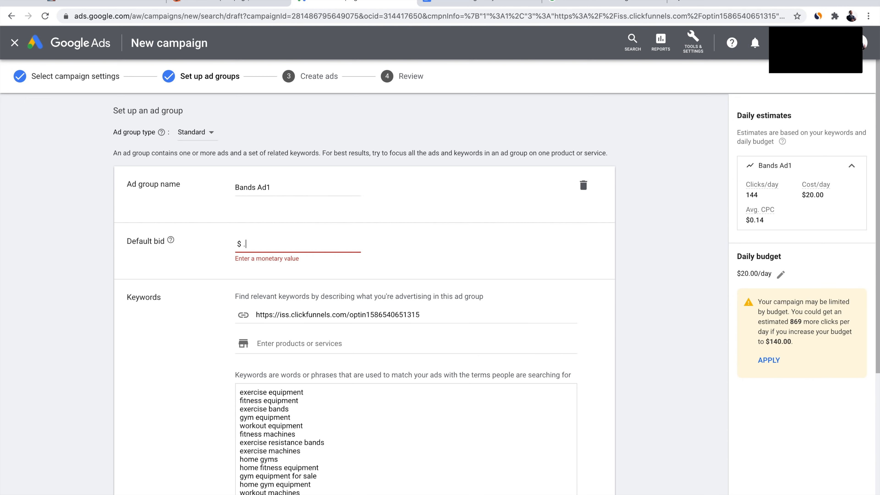
{"action": "type", "text": "4"}
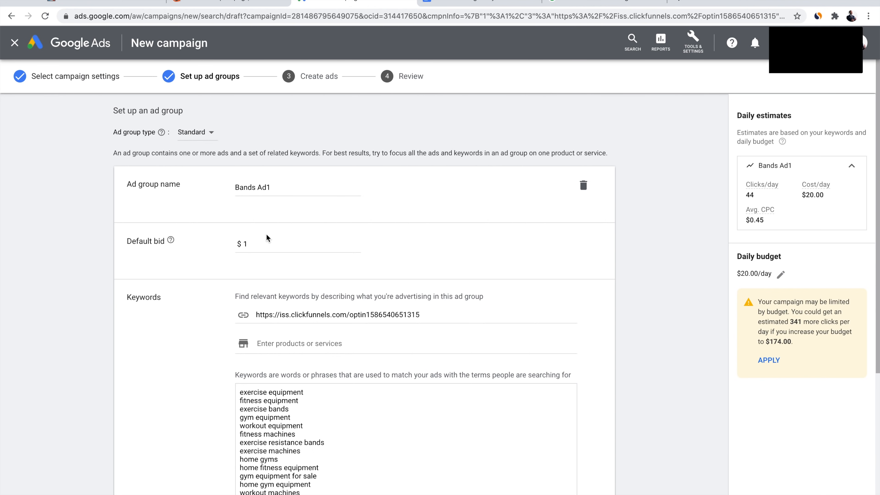
Set the ad group's default bid back to $.6.
{"action": "left_click", "coordinate": [268, 244]}
{"action": "key", "text": "BackSpace"}
{"action": "type", "text": ".6"}
Review the suggested keywords for the ad group and delete the entire list.
{"action": "scroll", "coordinate": [377, 393], "scroll_direction": "down", "scroll_amount": 6}
{"action": "scroll", "coordinate": [379, 392], "scroll_direction": "up", "scroll_amount": 3}
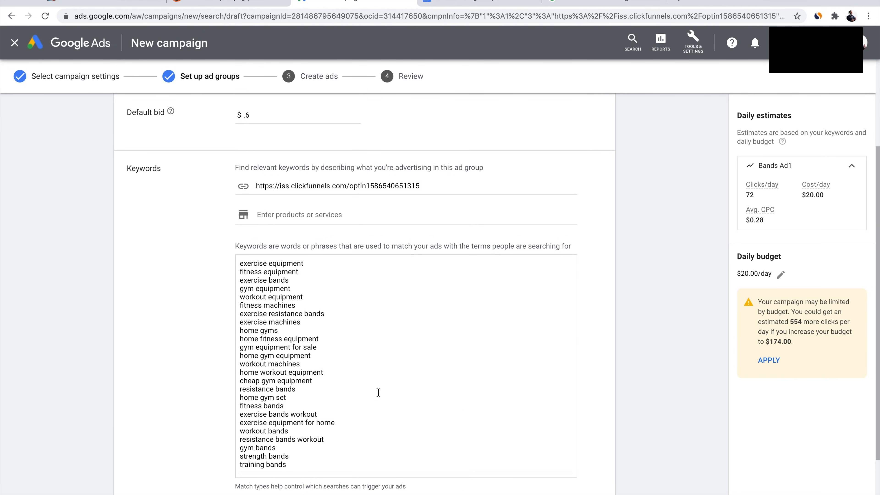
{"action": "scroll", "coordinate": [378, 392], "scroll_direction": "down", "scroll_amount": 1}
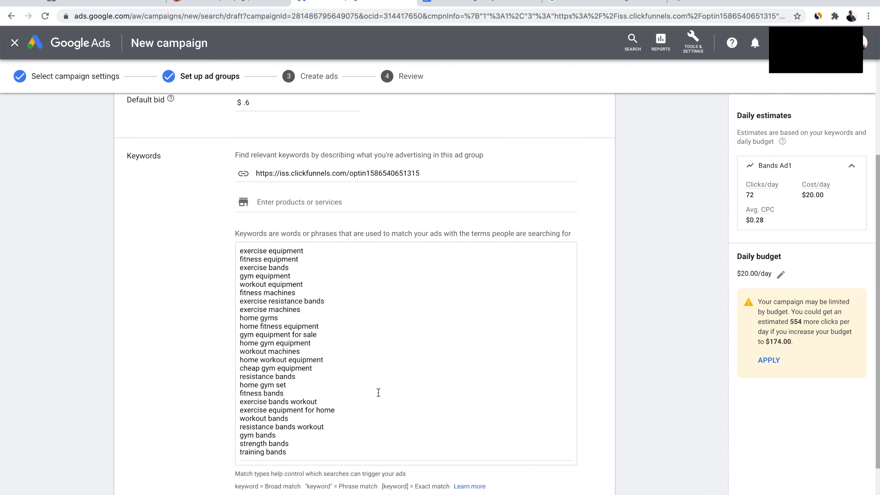
{"action": "triple_click", "coordinate": [369, 311]}
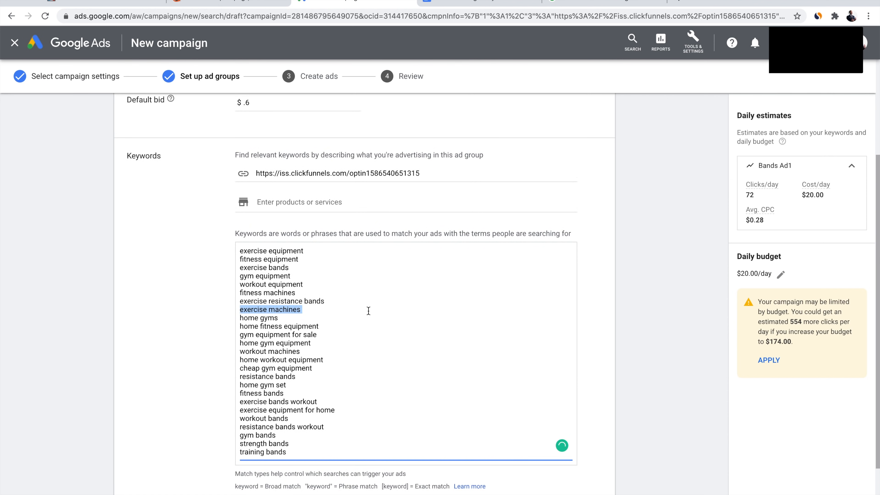
{"action": "key", "text": "ctrl+a"}
{"action": "key", "text": "BackSpace"}
Enter resistance bands as the ad group's only keyword, spelled correctly.
{"action": "scroll", "coordinate": [375, 274], "scroll_direction": "down", "scroll_amount": 2}
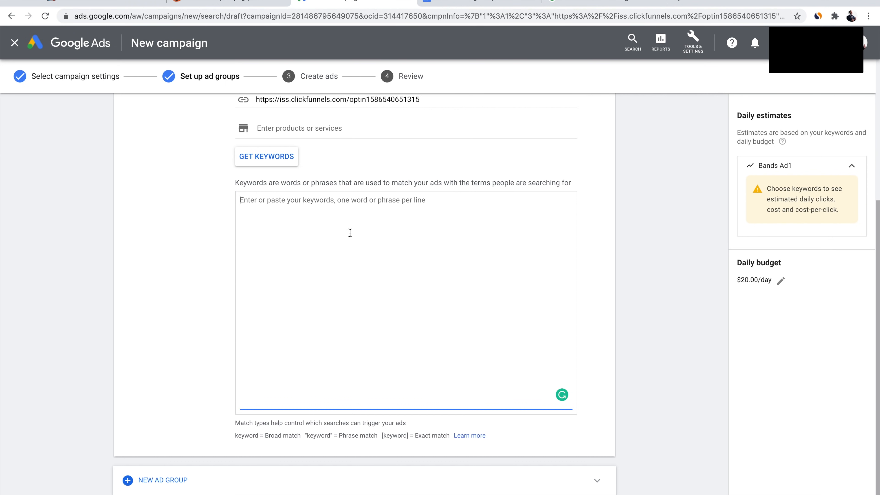
{"action": "type", "text": "resitance bands"}
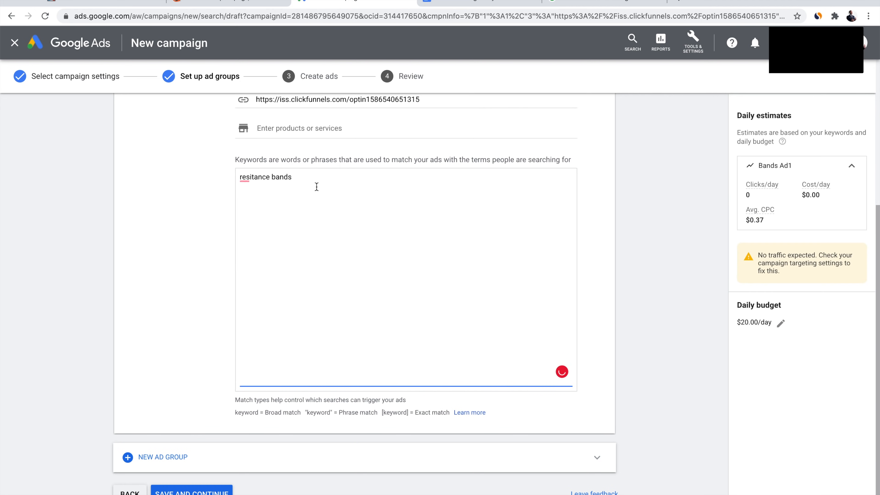
{"action": "scroll", "coordinate": [317, 187], "scroll_direction": "up", "scroll_amount": 1}
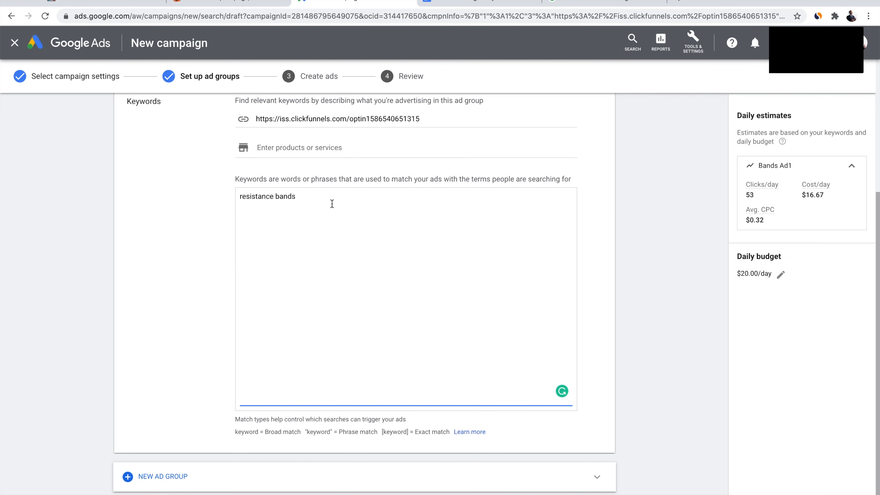
Read the notation for broad, phrase and exact match types below the keyword list.
{"action": "scroll", "coordinate": [316, 199], "scroll_direction": "down", "scroll_amount": 1}
{"action": "left_click_drag", "start_coordinate": [235, 397], "coordinate": [270, 395]}
{"action": "left_click", "coordinate": [270, 394]}
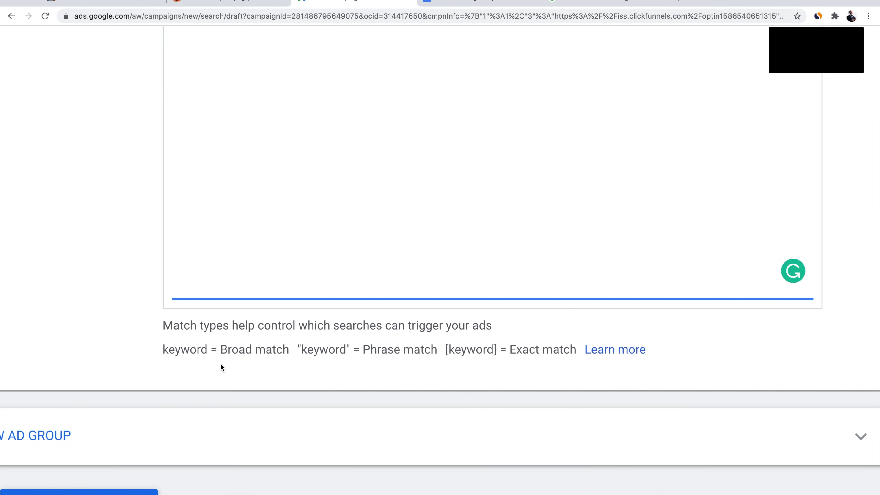
{"action": "left_click", "coordinate": [264, 408]}
{"action": "left_click_drag", "start_coordinate": [220, 351], "coordinate": [280, 351]}
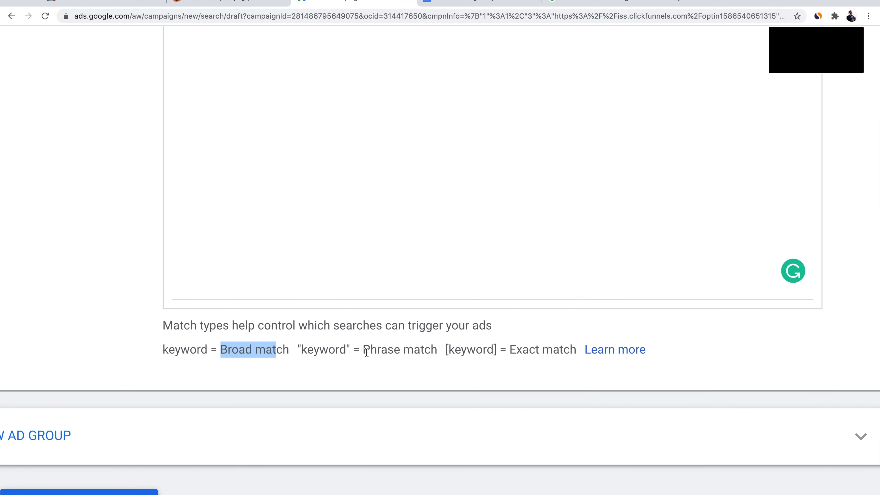
{"action": "left_click_drag", "start_coordinate": [377, 350], "coordinate": [446, 351]}
{"action": "left_click_drag", "start_coordinate": [502, 351], "coordinate": [560, 350]}
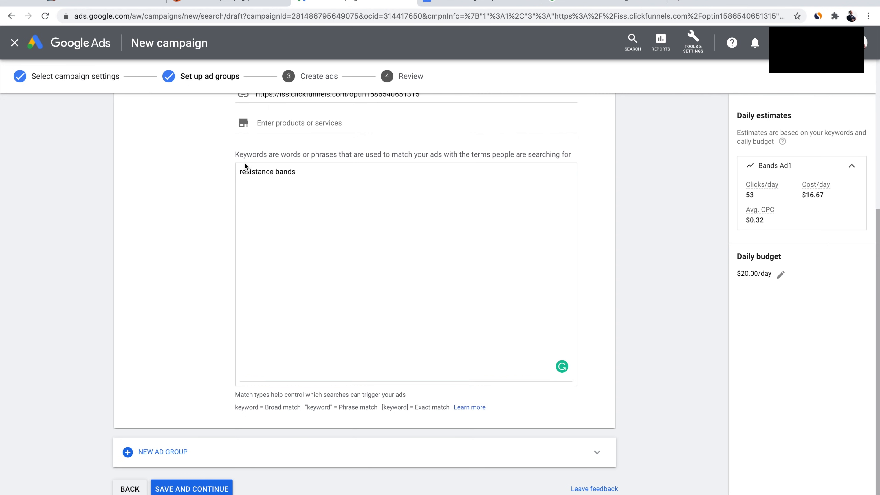
Enclose the resistance bands keyword in square brackets to make it exact match.
{"action": "key", "text": "Home"}
{"action": "type", "text": "'"}
{"action": "type", "text": "\""}
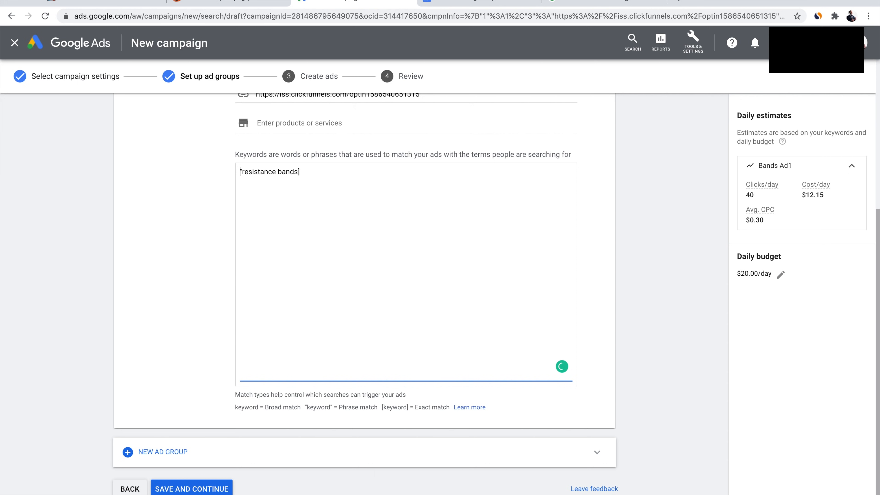
{"action": "key", "text": "Right"}
{"action": "key", "text": "BackSpace"}
{"action": "type", "text": "["}
{"action": "left_click", "coordinate": [311, 171]}
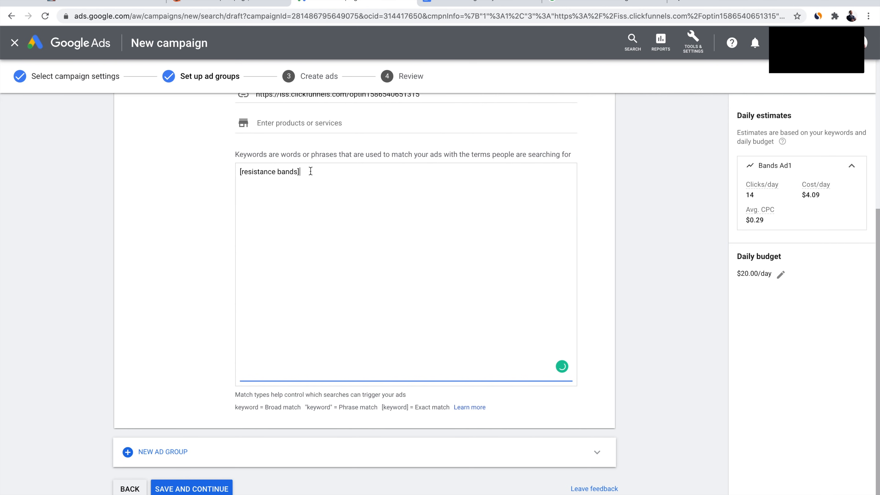
{"action": "scroll", "coordinate": [311, 171], "scroll_direction": "up", "scroll_amount": 5}
{"action": "scroll", "coordinate": [310, 171], "scroll_direction": "down", "scroll_amount": 2}
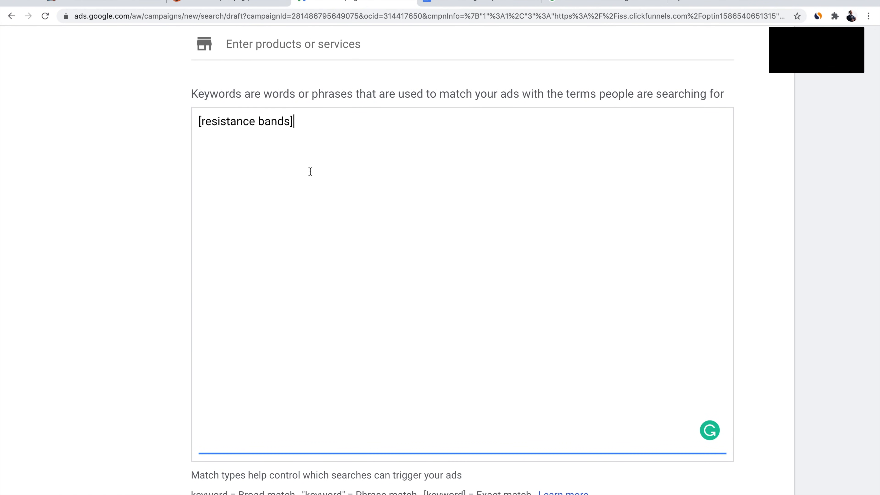
Remove the square brackets from the keyword so it reads resistance bands as a broad match.
{"action": "key", "text": "BackSpace"}
{"action": "scroll", "coordinate": [262, 169], "scroll_direction": "down", "scroll_amount": 2}
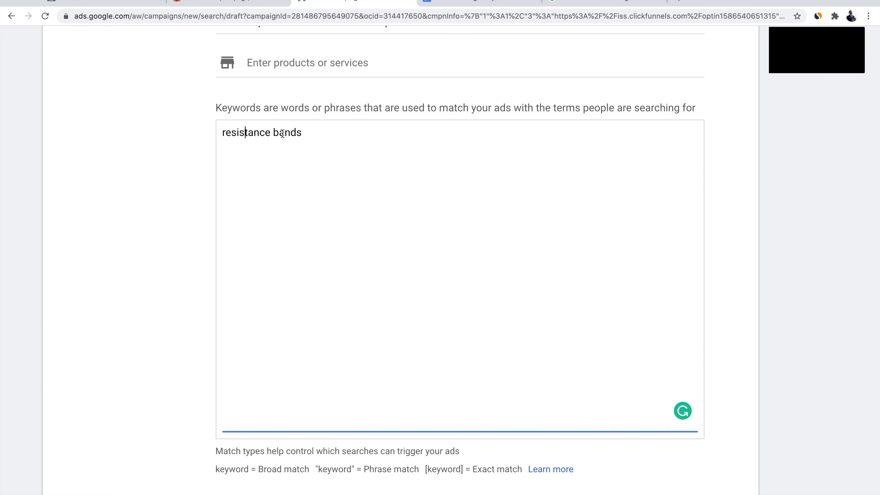
{"action": "left_click", "coordinate": [231, 144]}
{"action": "double_click", "coordinate": [287, 132]}
Switch to Google Search, search for best bands rock bands, and examine the word bands in the query.
{"action": "left_click", "coordinate": [590, 2]}
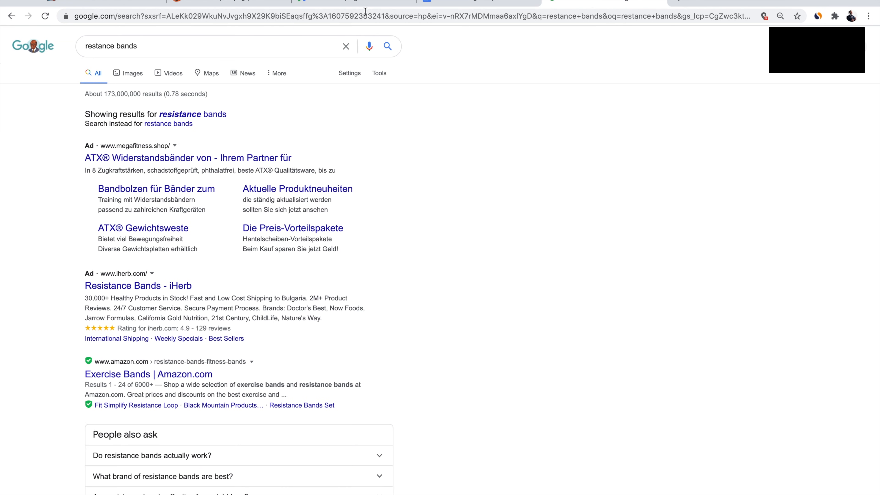
{"action": "double_click", "coordinate": [101, 45]}
{"action": "type", "text": "best"}
{"action": "key", "text": "End"}
{"action": "type", "text": "me"}
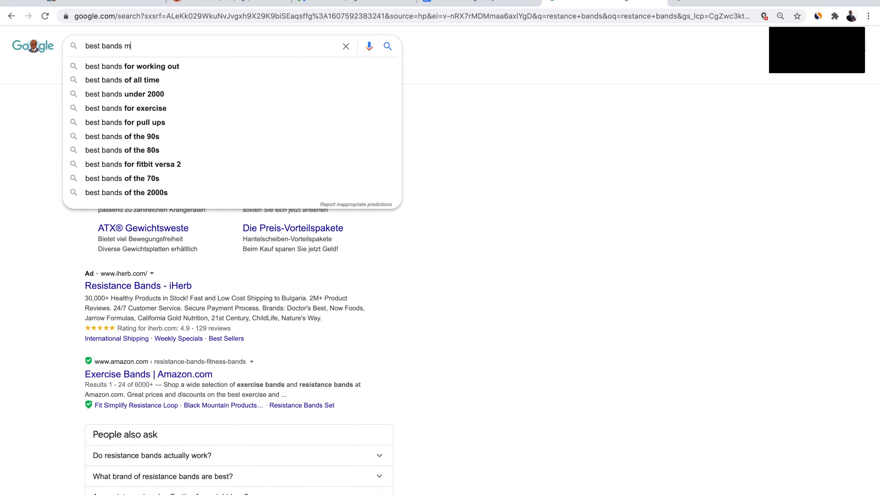
{"action": "key", "text": "BackSpace"}
{"action": "key", "text": "BackSpace"}
{"action": "type", "text": "rock "}
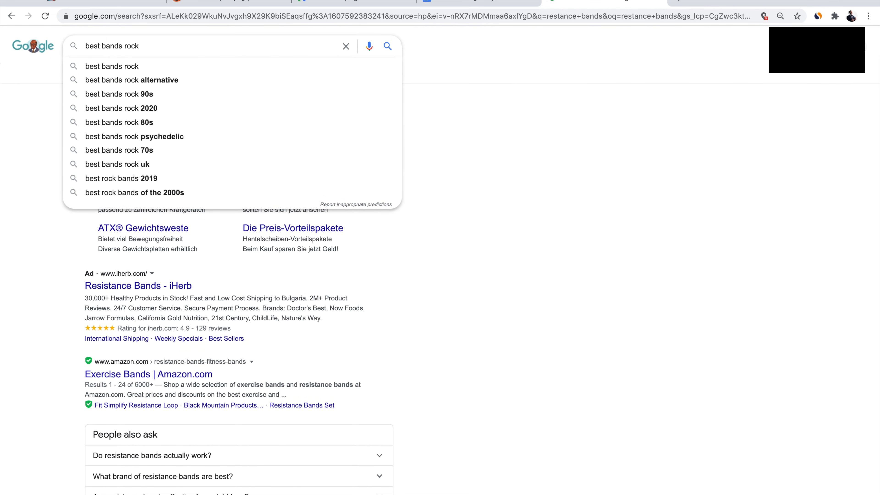
{"action": "type", "text": "bands"}
{"action": "key", "text": "Return"}
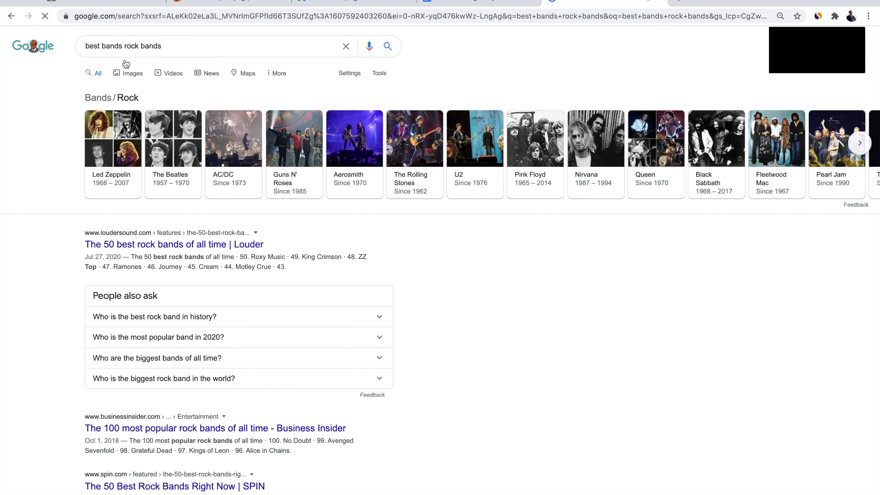
{"action": "double_click", "coordinate": [112, 46]}
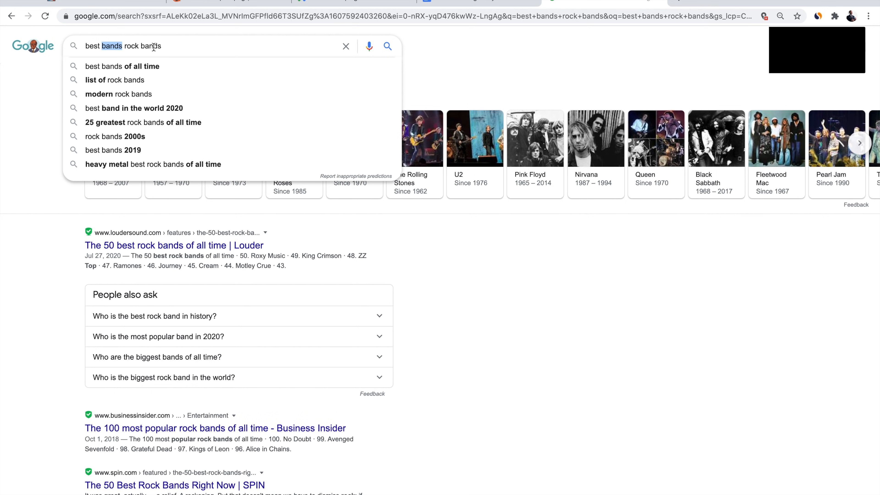
{"action": "left_click", "coordinate": [172, 48]}
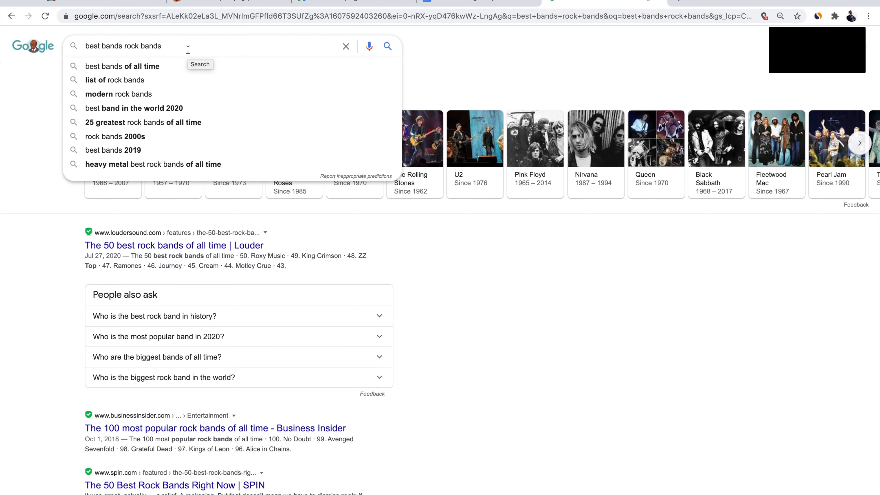
Return to Google Ads and enclose the resistance bands keyword in quotation marks for phrase match.
{"action": "left_click", "coordinate": [370, 2]}
{"action": "left_click", "coordinate": [305, 132]}
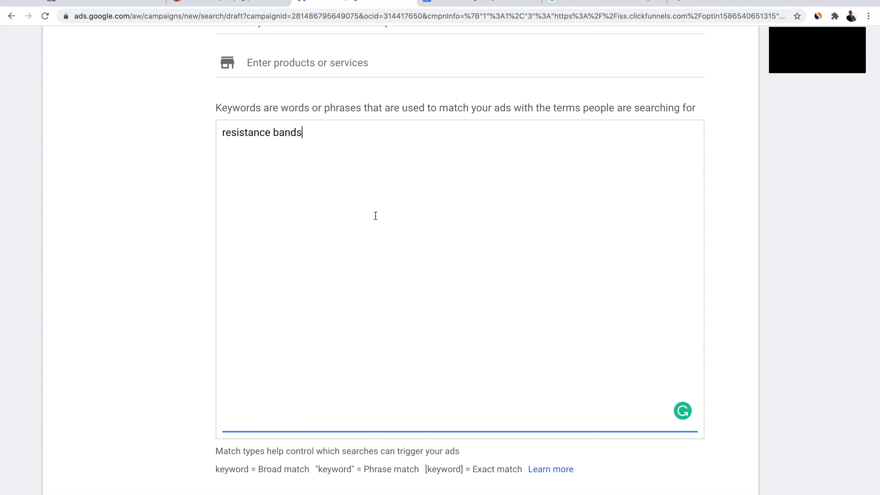
{"action": "type", "text": "\""}
{"action": "key", "text": "super+Left"}
{"action": "type", "text": "\""}
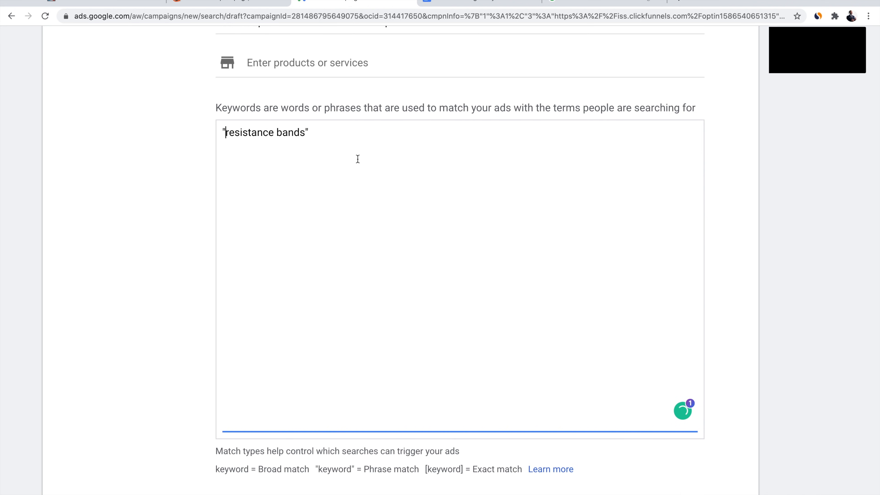
{"action": "left_click_drag", "start_coordinate": [225, 132], "coordinate": [307, 131]}
{"action": "left_click", "coordinate": [344, 136]}
Enter resistance workout bands as an example query in Google Search and return to the keyword list in Google Ads.
{"action": "left_click", "coordinate": [581, 2]}
{"action": "key", "text": "ctrl+a"}
{"action": "type", "text": "resistance workout bands"}
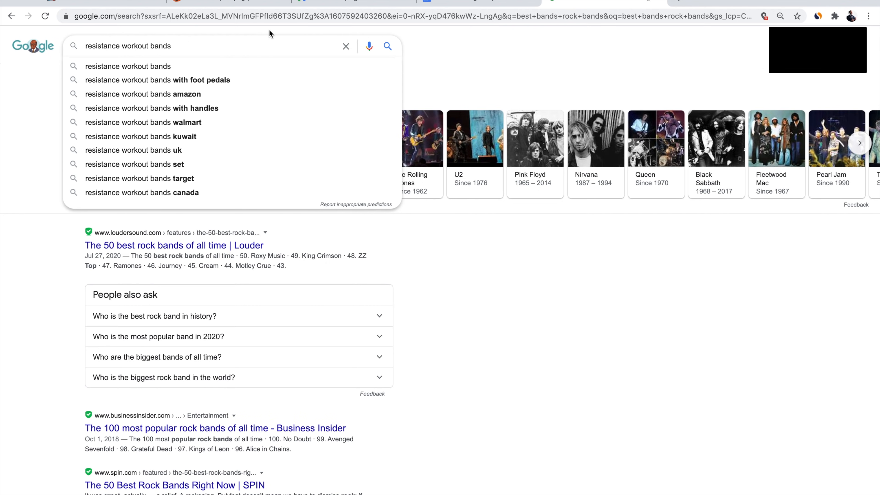
{"action": "left_click", "coordinate": [310, 2]}
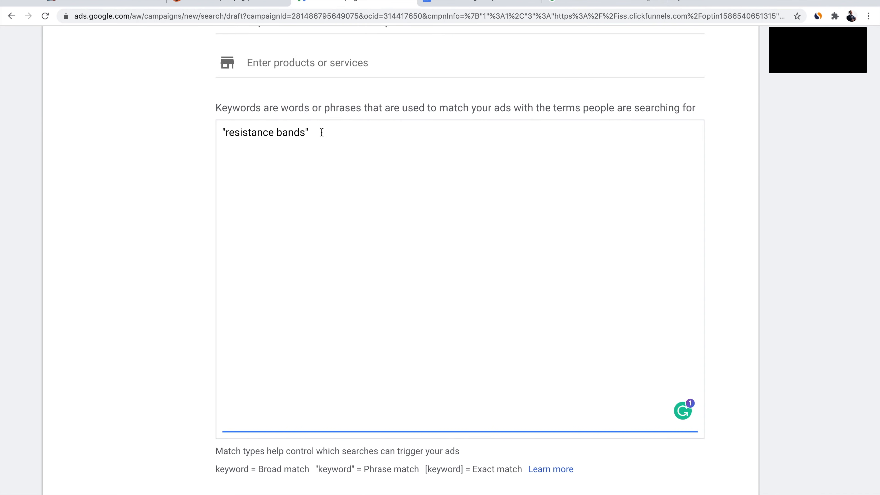
Switch to Google Search and search for musical bands that resisted arrest, using the corrected spelling.
{"action": "left_click", "coordinate": [597, 4]}
{"action": "key", "text": "super+a"}
{"action": "type", "text": "bands tha"}
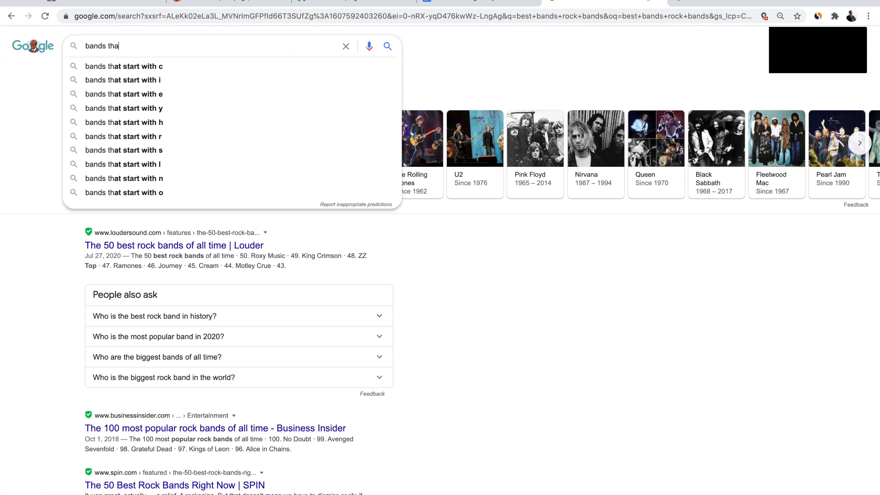
{"action": "type", "text": "tmusical "}
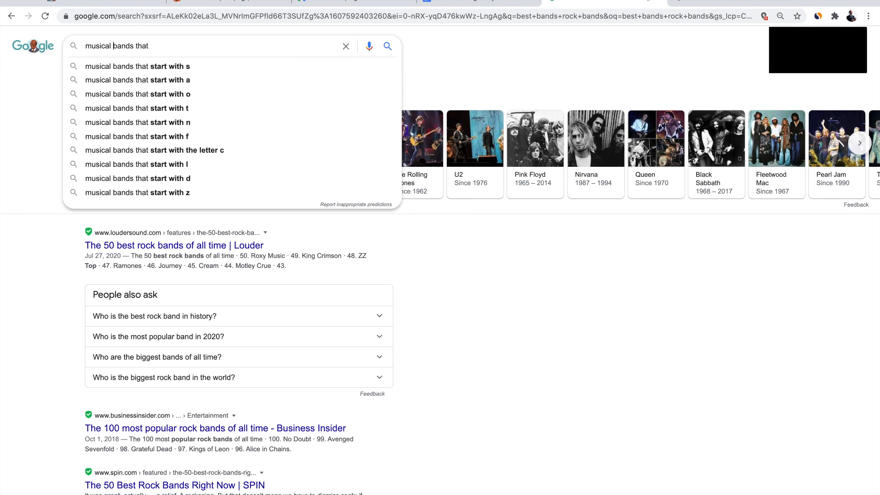
{"action": "type", "text": " resisted"}
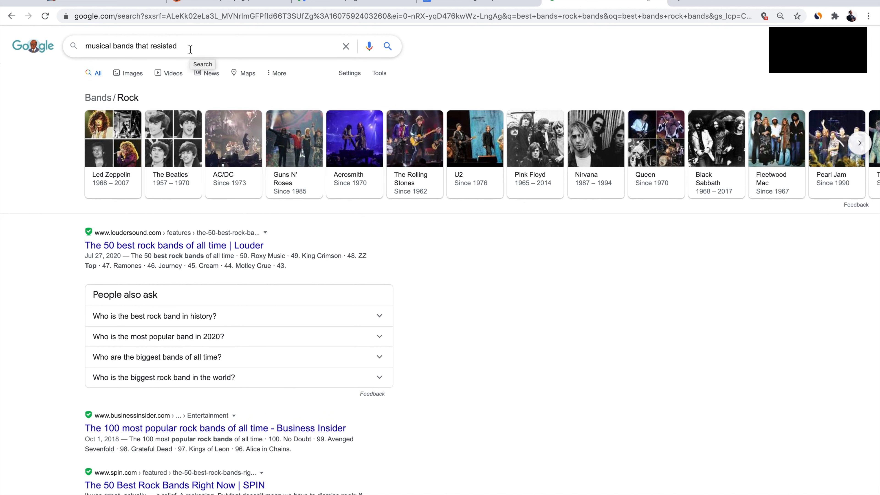
{"action": "type", "text": "arrest"}
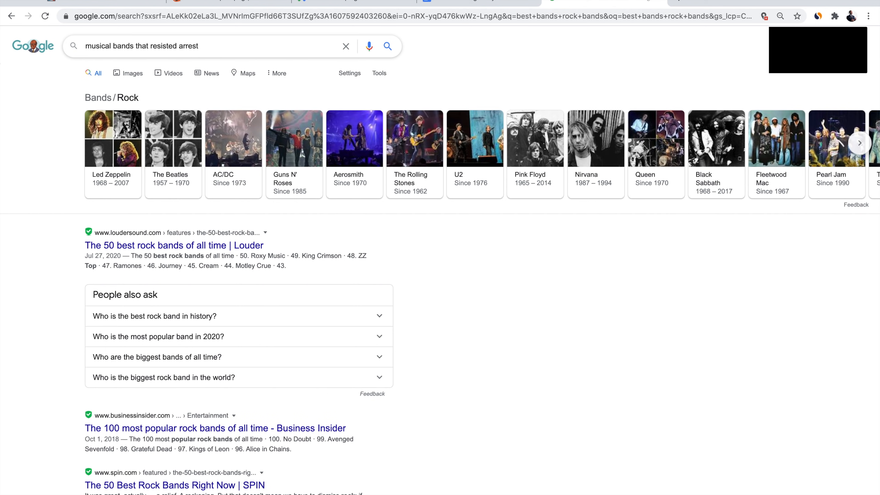
{"action": "key", "text": "Return"}
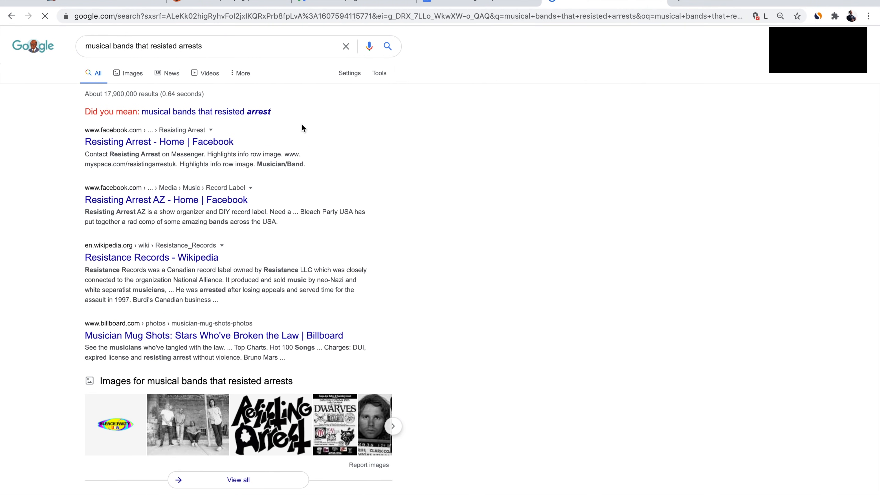
{"action": "left_click", "coordinate": [319, 115]}
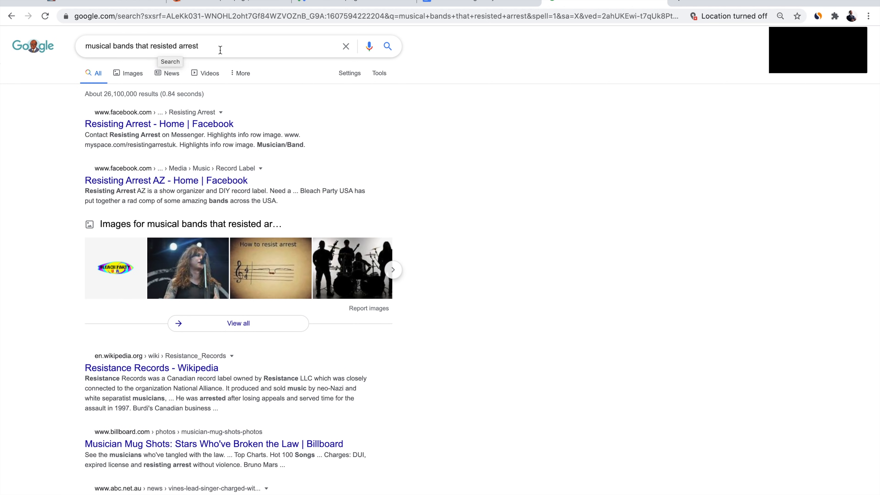
Examine the wording of the musical bands query and look through its search results.
{"action": "left_click", "coordinate": [122, 46]}
{"action": "double_click", "coordinate": [122, 46]}
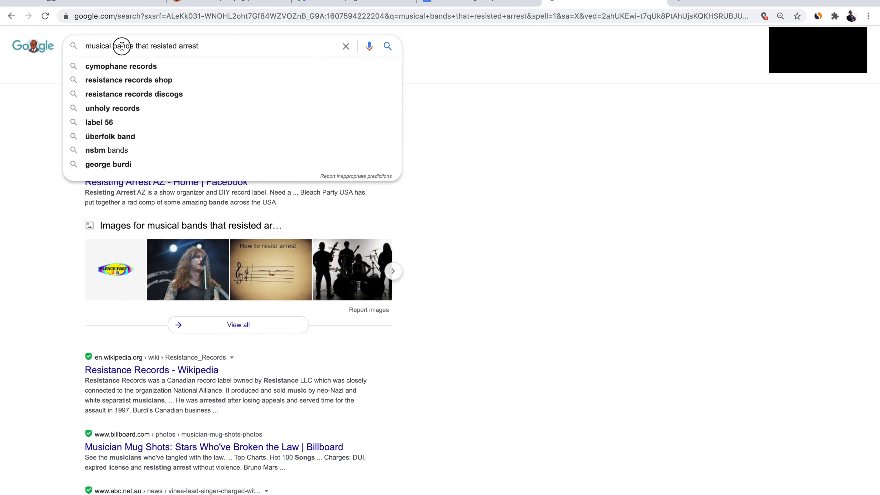
{"action": "left_click", "coordinate": [160, 46]}
{"action": "double_click", "coordinate": [160, 46]}
{"action": "left_click", "coordinate": [165, 46]}
{"action": "left_click", "coordinate": [549, 59]}
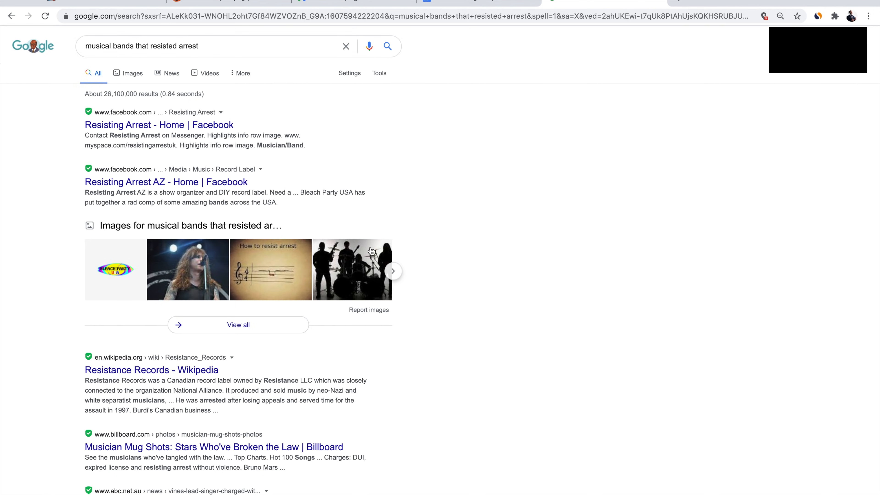
{"action": "scroll", "coordinate": [370, 247], "scroll_direction": "down", "scroll_amount": 10}
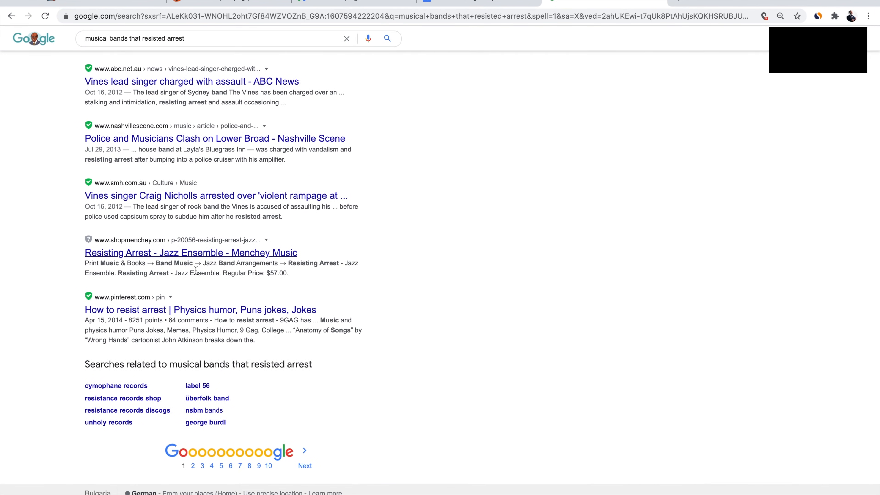
{"action": "scroll", "coordinate": [409, 232], "scroll_direction": "up", "scroll_amount": 12}
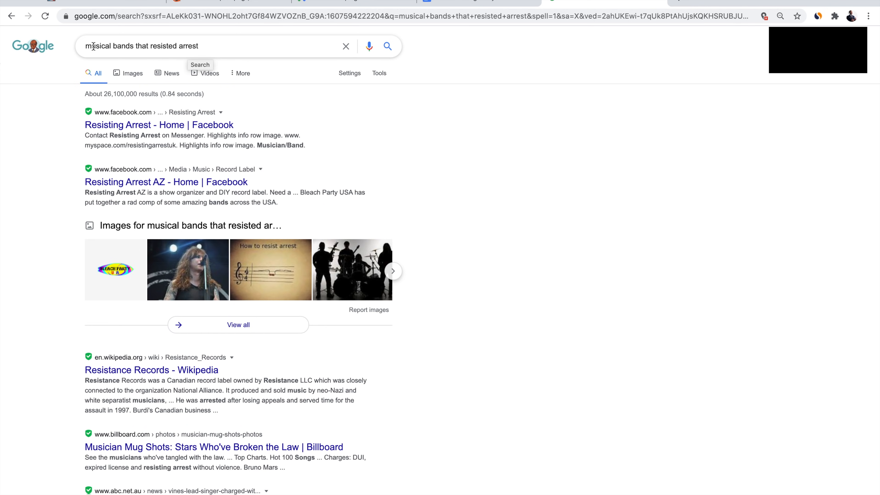
{"action": "left_click_drag", "start_coordinate": [91, 48], "coordinate": [269, 45]}
{"action": "left_click", "coordinate": [243, 48]}
{"action": "left_click", "coordinate": [524, 65]}
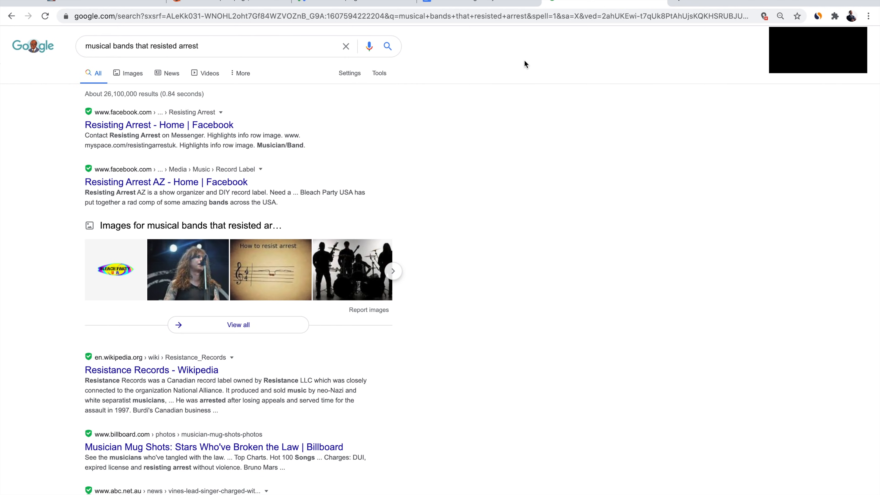
Return to Google Ads and replace the keyword's quotation marks with square brackets, making it the exact match [resistance bands].
{"action": "left_click", "coordinate": [364, 4]}
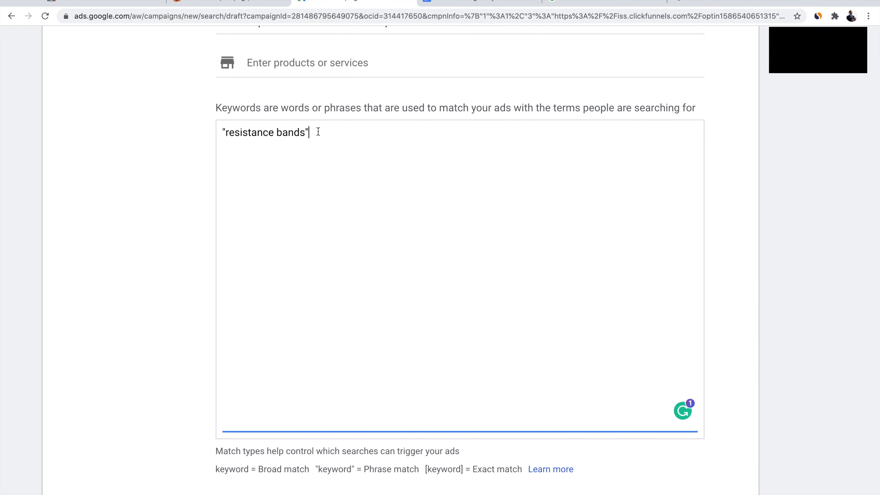
{"action": "key", "text": "BackSpace"}
{"action": "key", "text": "Right"}
{"action": "key", "text": "BackSpace"}
{"action": "type", "text": "["}
{"action": "key", "text": "super+Right"}
{"action": "type", "text": "]"}
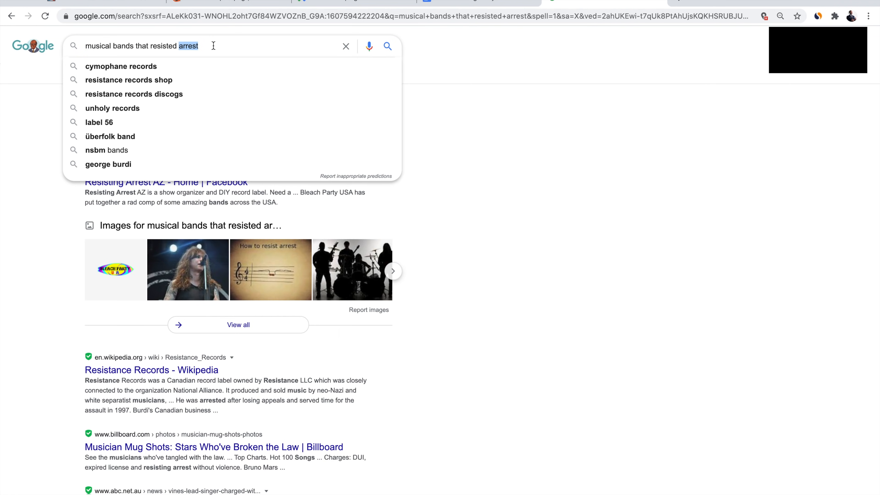
Switch to Google Search and search for resistance bands, extending the query to resistance bands for sale.
{"action": "triple_click", "coordinate": [213, 45]}
{"action": "type", "text": "resistance bands"}
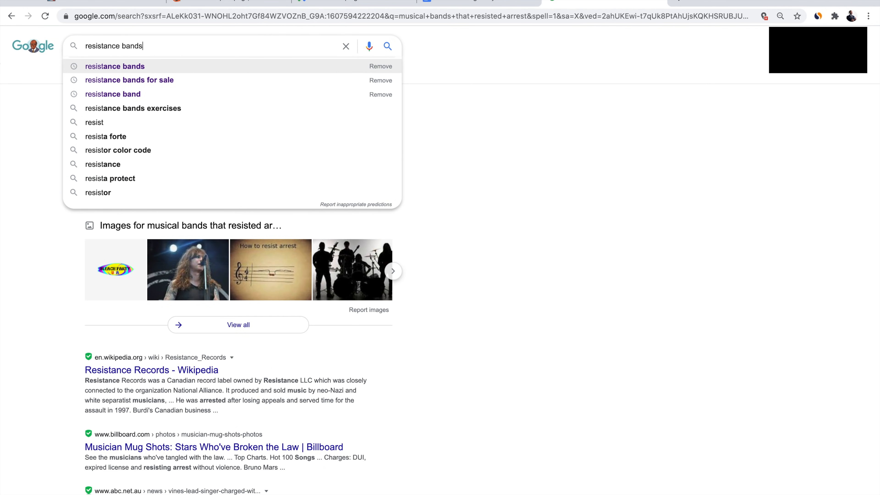
{"action": "key", "text": "Return"}
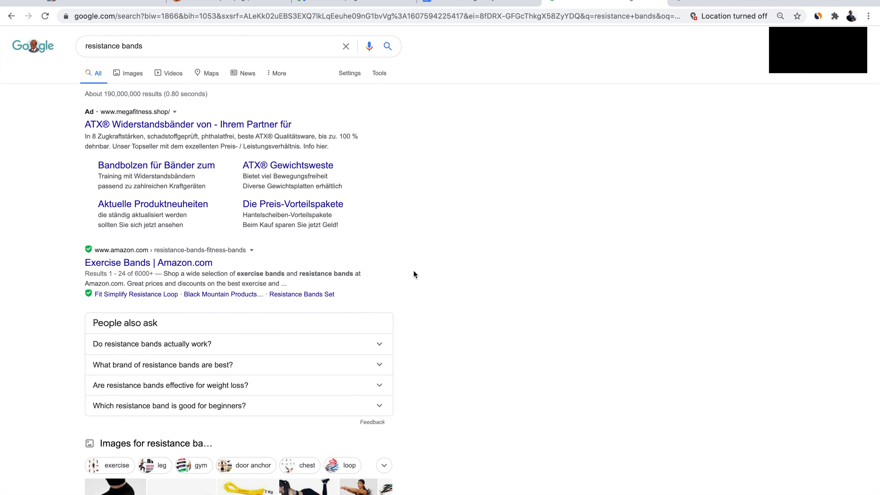
{"action": "left_click", "coordinate": [170, 45]}
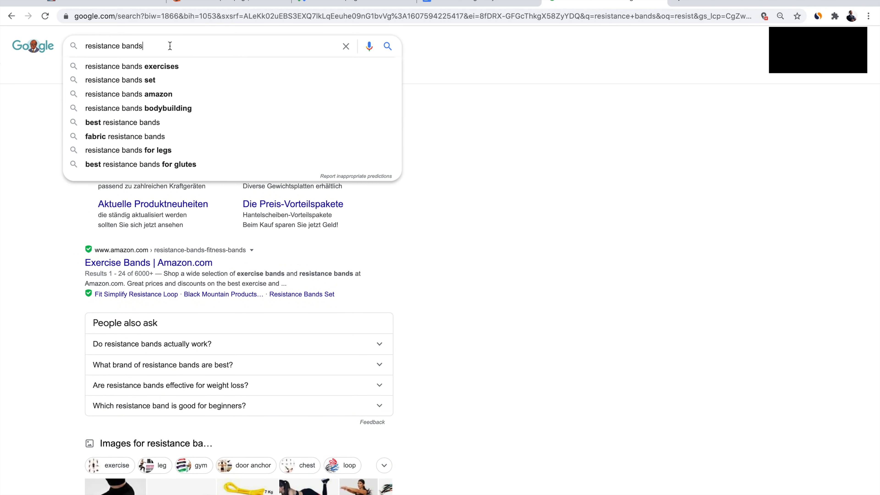
{"action": "type", "text": "for sale"}
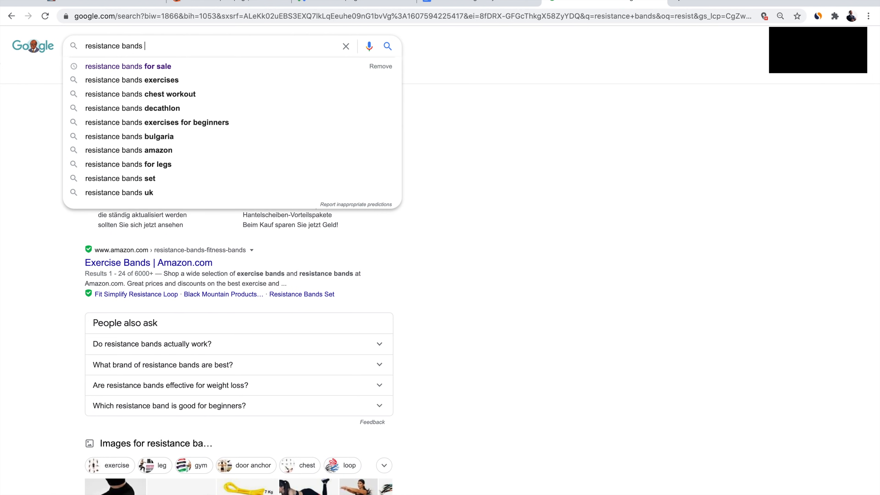
{"action": "key", "text": "Return"}
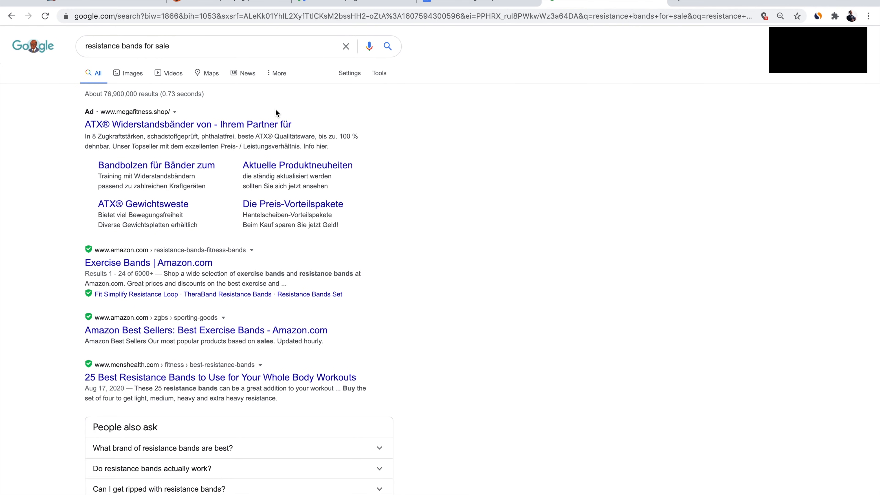
Return to Google Ads and review the bracketed resistance bands keyword.
{"action": "left_click", "coordinate": [338, 1]}
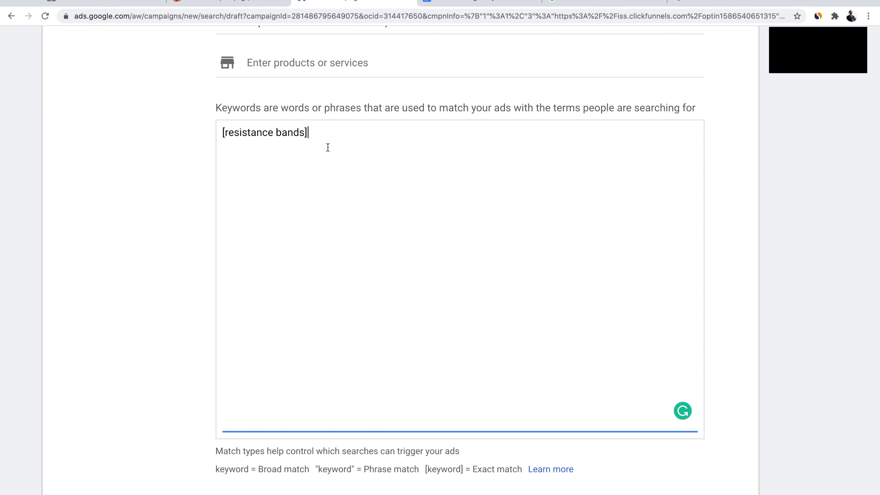
{"action": "left_click_drag", "start_coordinate": [225, 132], "coordinate": [336, 132]}
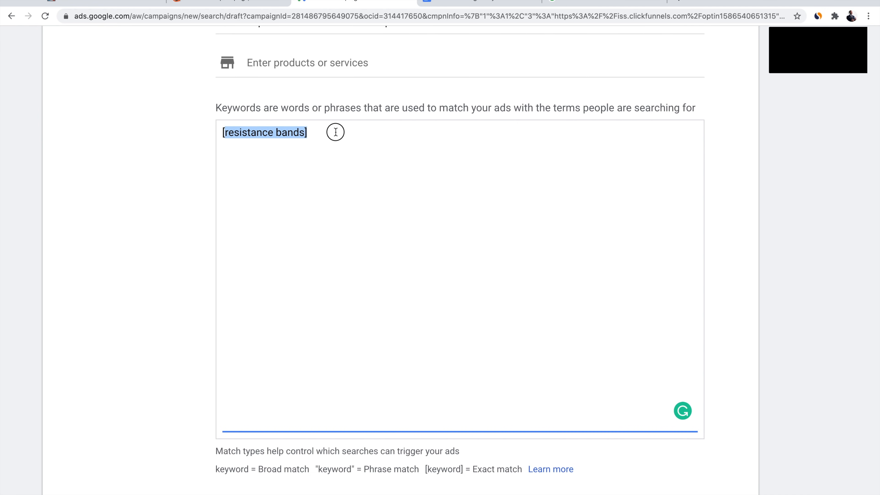
{"action": "left_click", "coordinate": [335, 132]}
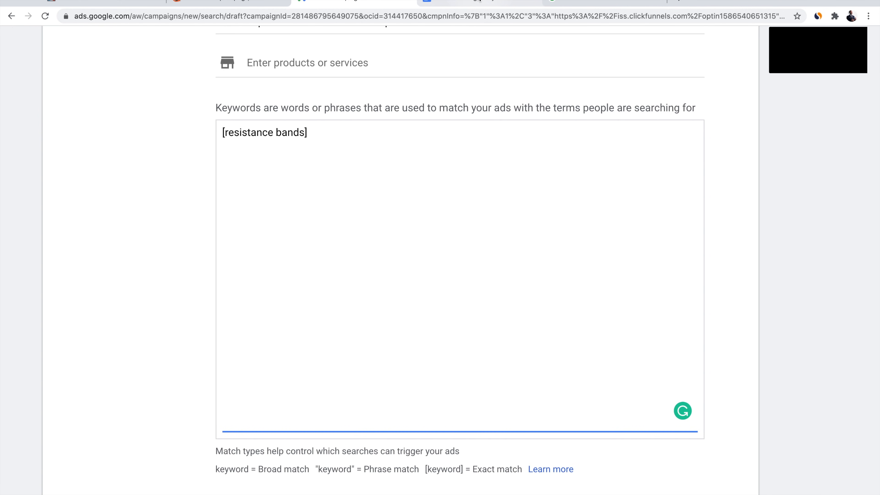
Check the match type table in Google Docs, return to Google Ads and replace the keyword's square brackets with quotation marks.
{"action": "left_click", "coordinate": [455, 3]}
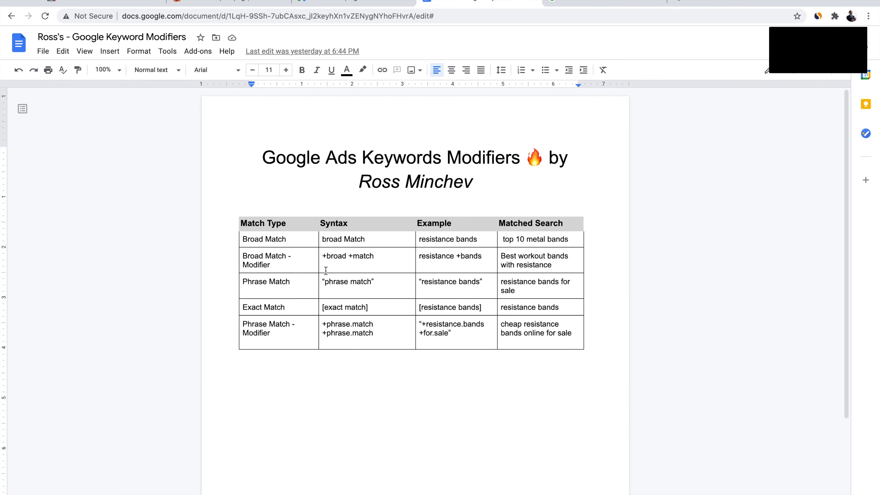
{"action": "left_click", "coordinate": [353, 3]}
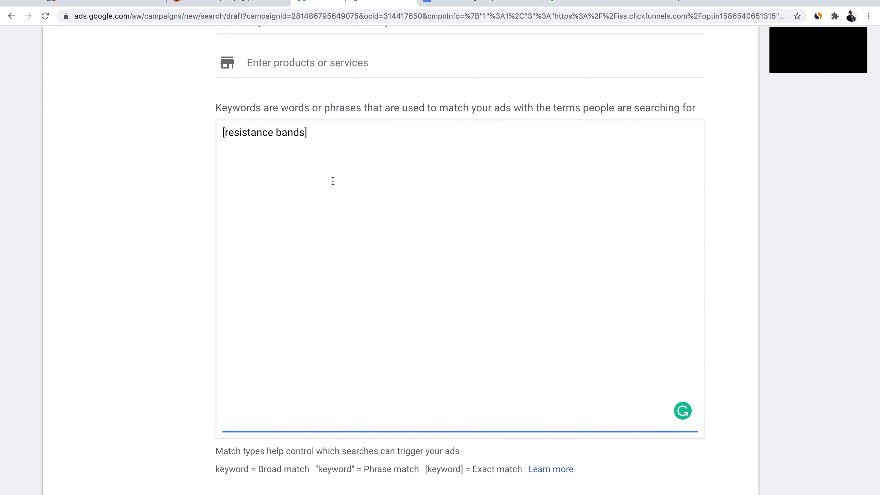
{"action": "key", "text": "BackSpace"}
{"action": "key", "text": "Home"}
{"action": "key", "text": "Delete"}
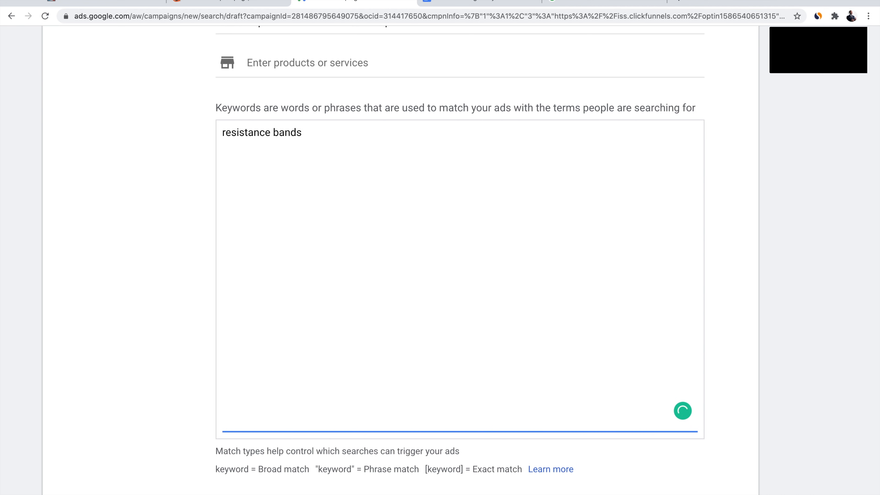
{"action": "type", "text": "\""}
{"action": "key", "text": "End"}
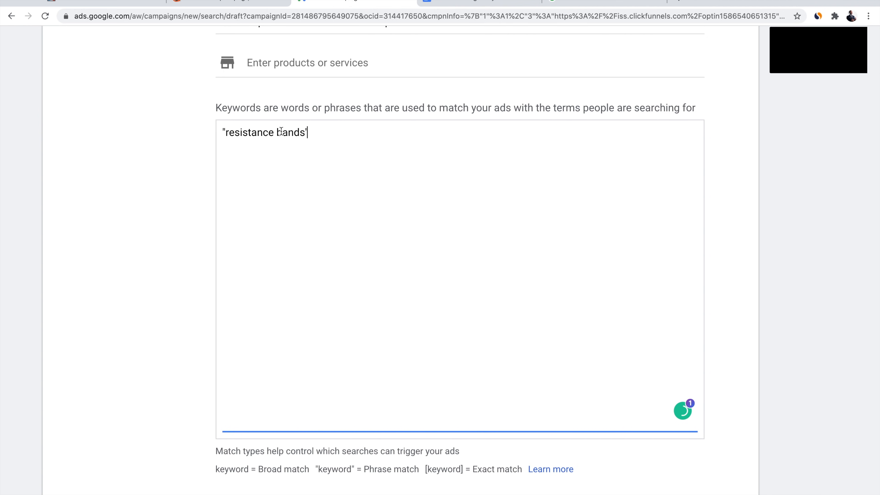
Replace the space in the quoted keyword with a period so it reads resistance.bands, and highlight the whole keyword.
{"action": "left_click", "coordinate": [277, 133]}
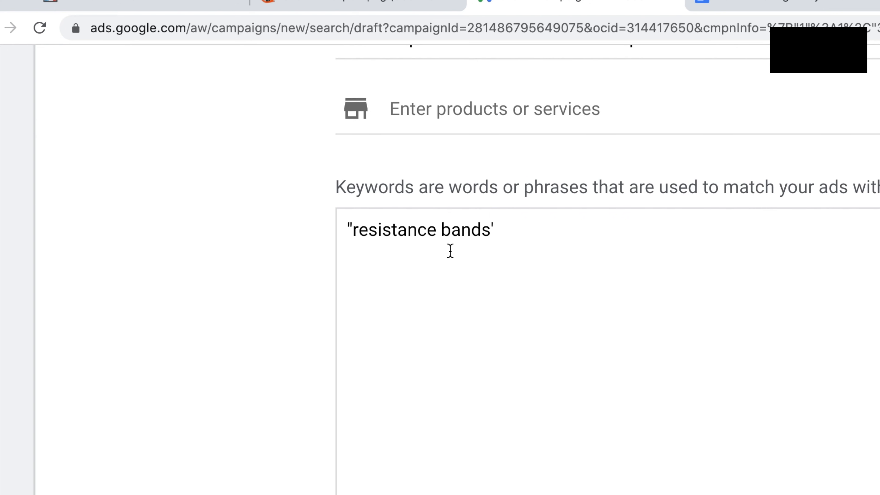
{"action": "key", "text": "BackSpace"}
{"action": "type", "text": "."}
{"action": "left_click", "coordinate": [535, 234]}
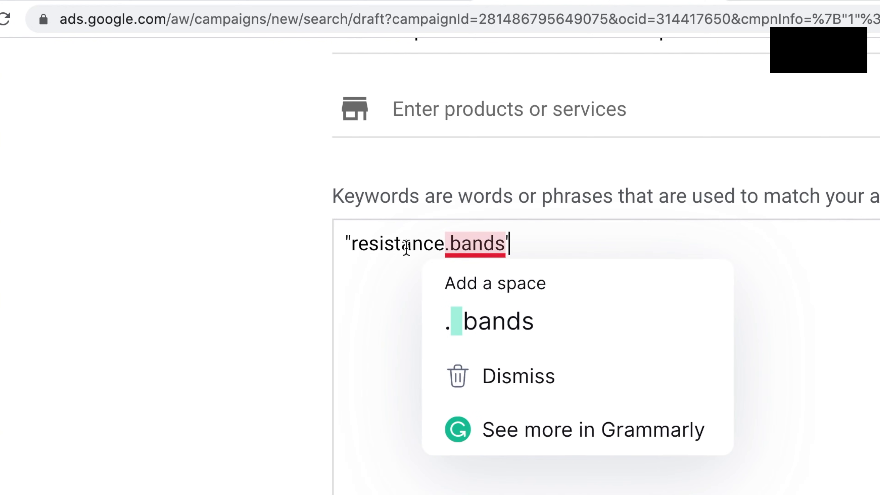
{"action": "left_click_drag", "start_coordinate": [356, 247], "coordinate": [499, 244]}
{"action": "left_click", "coordinate": [539, 242]}
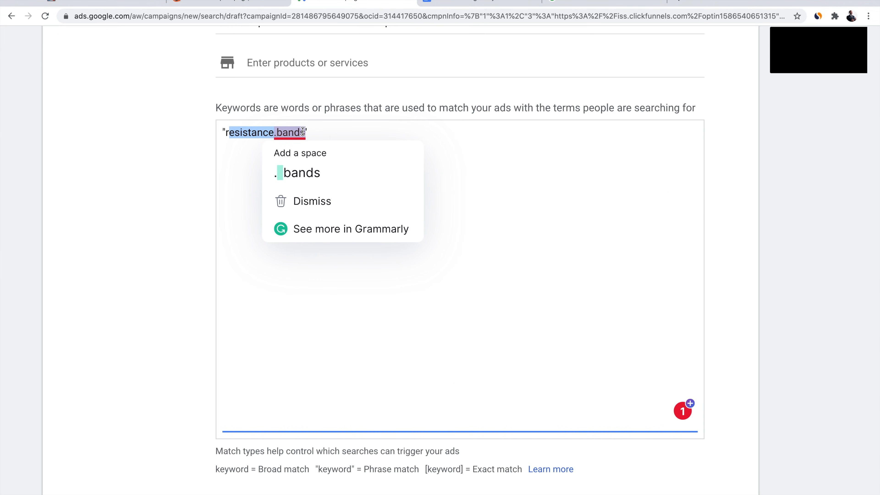
{"action": "left_click_drag", "start_coordinate": [229, 134], "coordinate": [302, 131]}
{"action": "left_click", "coordinate": [232, 148]}
{"action": "left_click", "coordinate": [324, 131]}
{"action": "left_click_drag", "start_coordinate": [222, 133], "coordinate": [312, 132]}
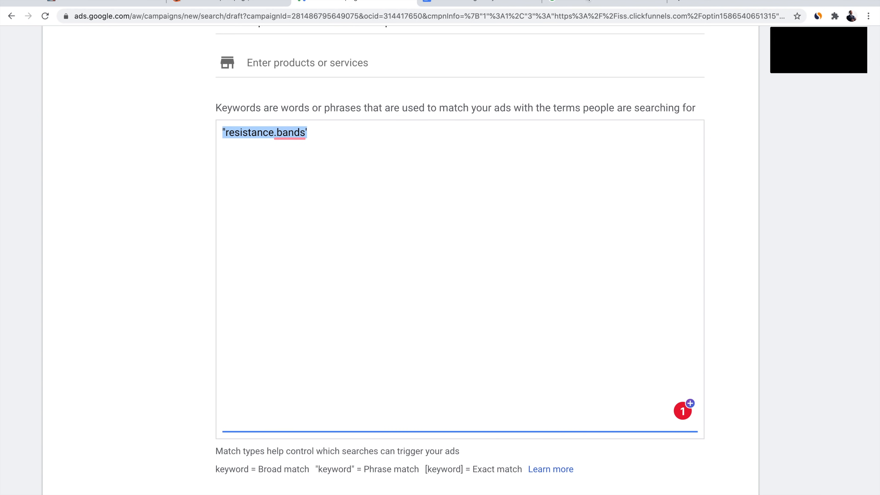
Switch to Google Search, change the query to where to by resistance bands, and highlight resistance bands in it.
{"action": "left_click", "coordinate": [581, 2]}
{"action": "left_click", "coordinate": [198, 45]}
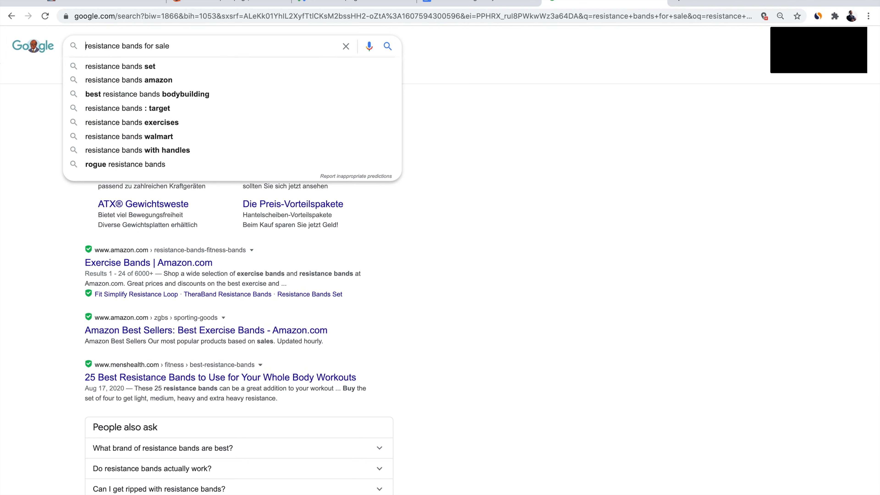
{"action": "left_click", "coordinate": [86, 46]}
{"action": "type", "text": "where to by"}
{"action": "left_click", "coordinate": [220, 43]}
{"action": "key", "text": "BackSpace"}
{"action": "key", "text": "BackSpace"}
{"action": "key", "text": "BackSpace"}
{"action": "key", "text": "BackSpace"}
{"action": "key", "text": "BackSpace"}
{"action": "key", "text": "BackSpace"}
{"action": "key", "text": "BackSpace"}
{"action": "key", "text": "BackSpace"}
{"action": "left_click_drag", "start_coordinate": [126, 46], "coordinate": [188, 46]}
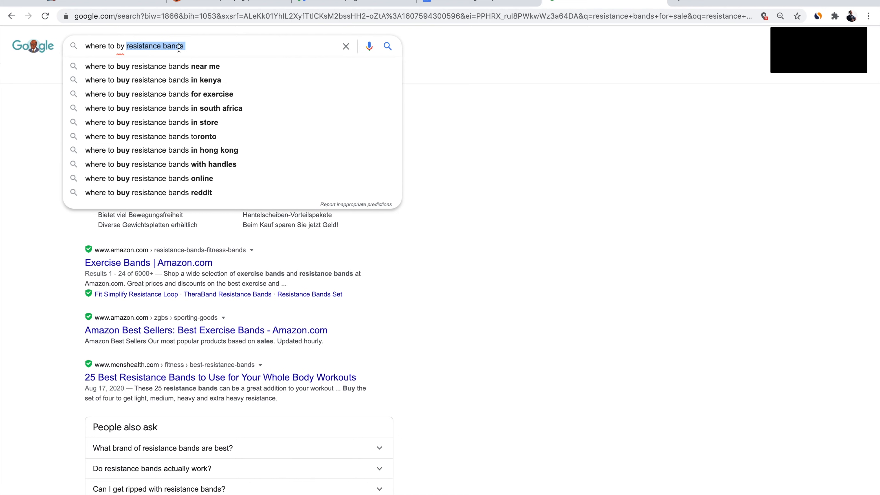
Review the resistance.bands keyword in Google Ads and examine the match type table in the Google Docs keyword modifiers document.
{"action": "left_click", "coordinate": [501, 4]}
{"action": "left_click", "coordinate": [353, 2]}
{"action": "left_click", "coordinate": [330, 159]}
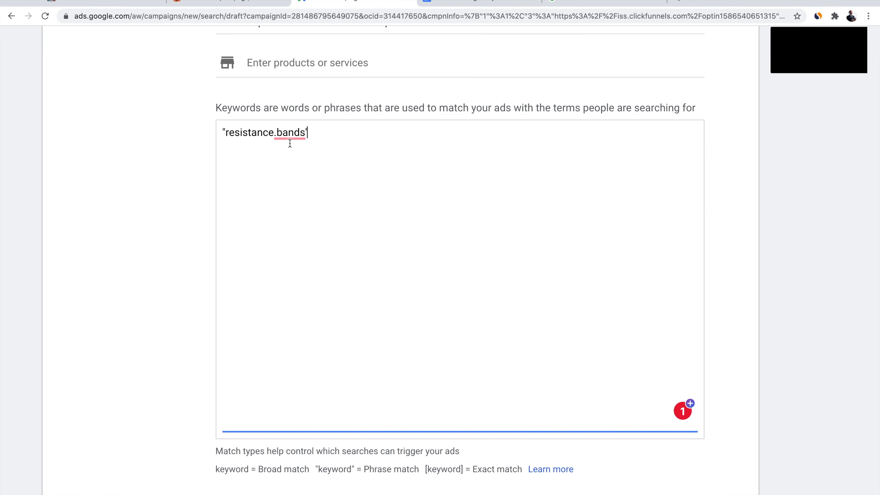
{"action": "mouse_move", "coordinate": [290, 133]}
{"action": "left_click", "coordinate": [480, 3]}
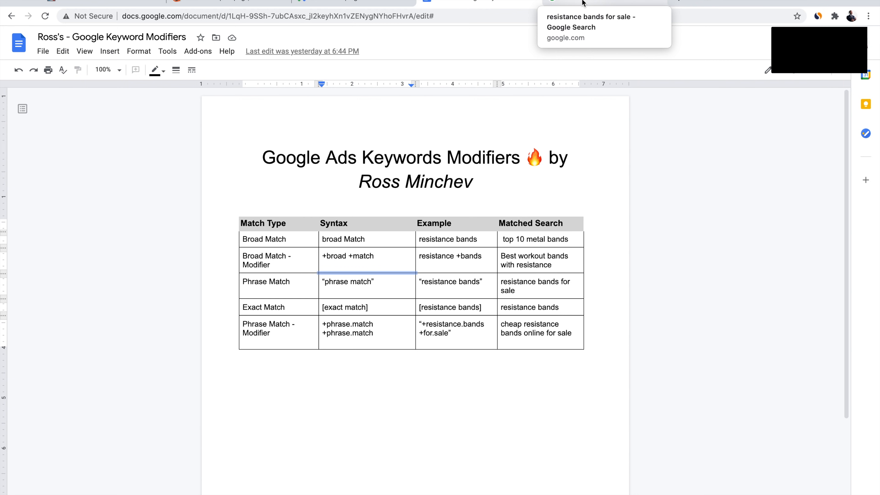
{"action": "left_click", "coordinate": [396, 411]}
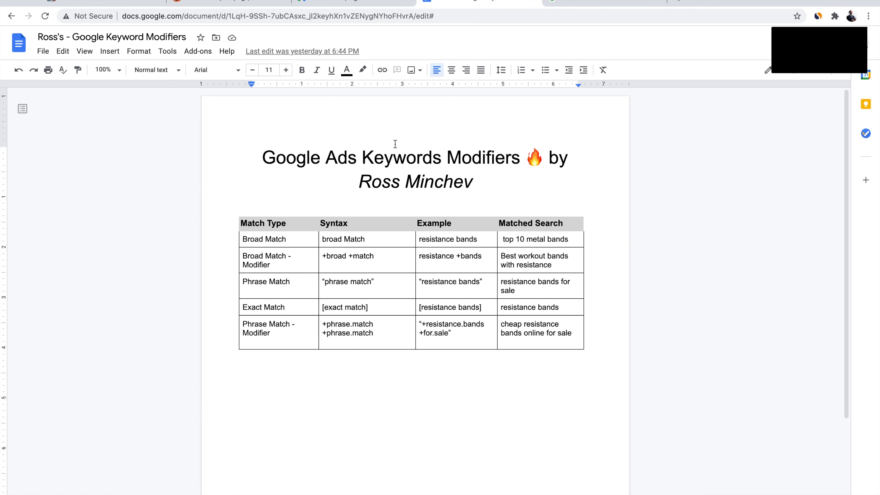
{"action": "scroll", "coordinate": [411, 252], "scroll_direction": "down", "scroll_amount": 3}
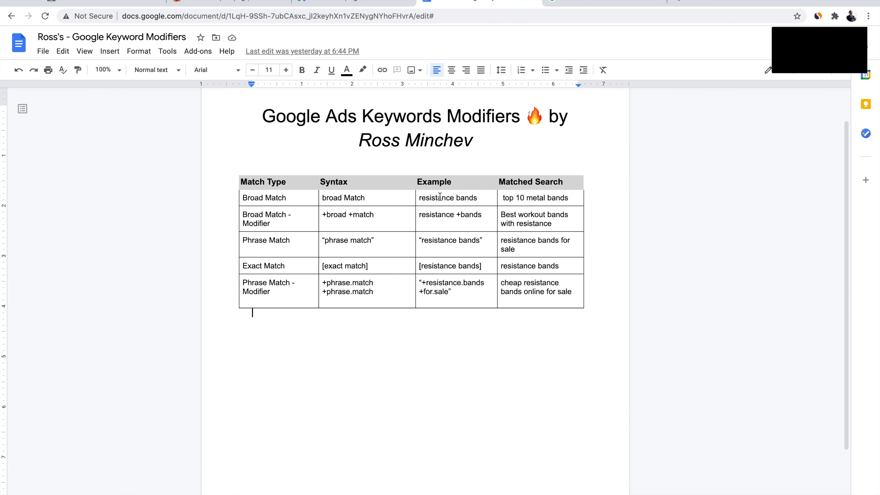
Return to Google Ads and extend the quoted keyword to "resistance.bands for sale", checking both of its parts.
{"action": "left_click", "coordinate": [343, 1]}
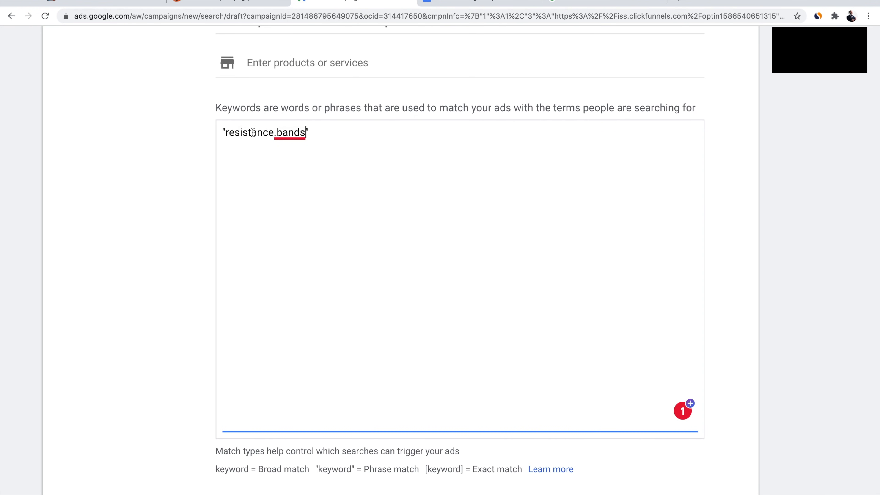
{"action": "type", "text": "for sale"}
{"action": "left_click", "coordinate": [501, 196]}
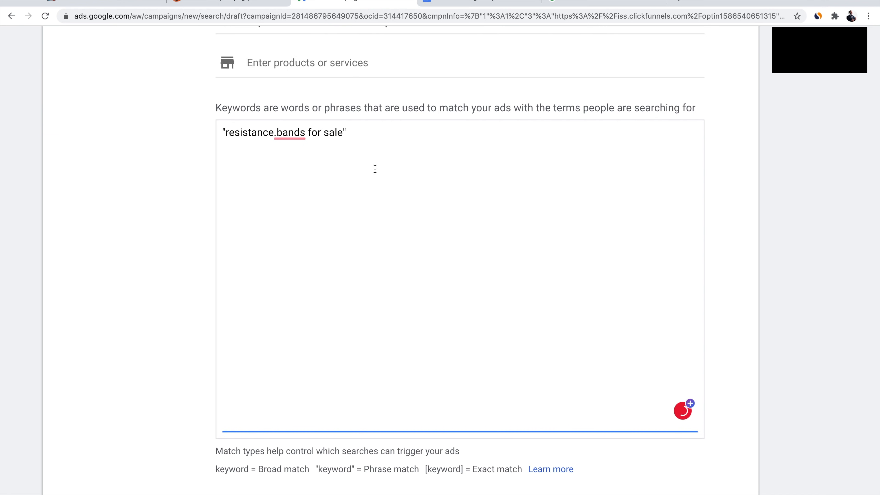
{"action": "mouse_move", "coordinate": [306, 133]}
{"action": "left_mouse_down"}
{"action": "mouse_move", "coordinate": [226, 133]}
{"action": "mouse_move", "coordinate": [305, 134]}
{"action": "left_mouse_up"}
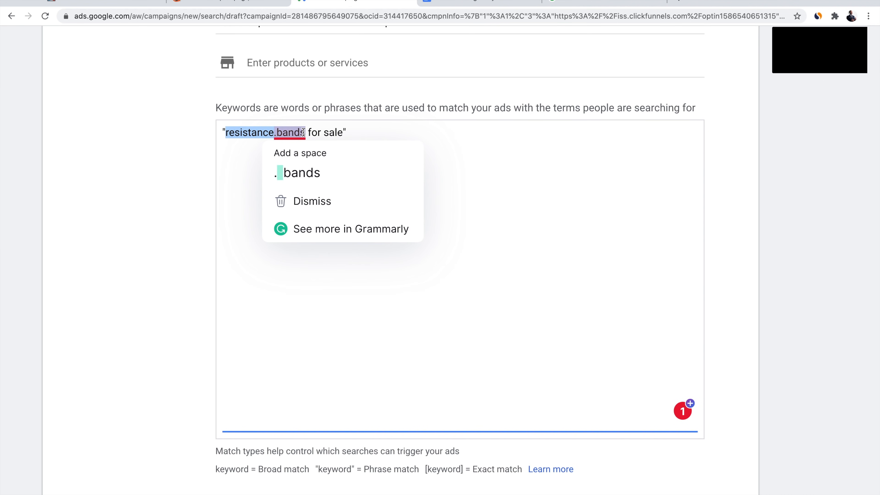
{"action": "left_click", "coordinate": [344, 145]}
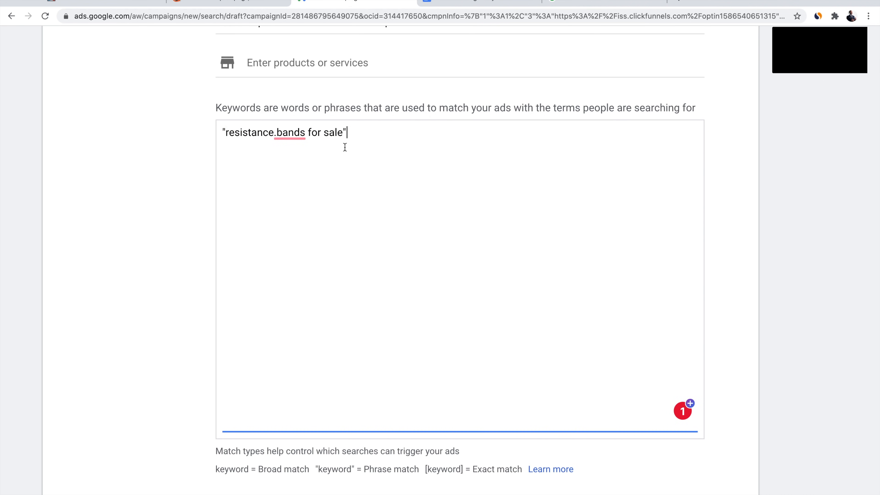
{"action": "double_click", "coordinate": [326, 134]}
{"action": "left_click", "coordinate": [462, 180]}
{"action": "mouse_move", "coordinate": [301, 136]}
{"action": "mouse_move", "coordinate": [274, 138]}
{"action": "left_click", "coordinate": [214, 212]}
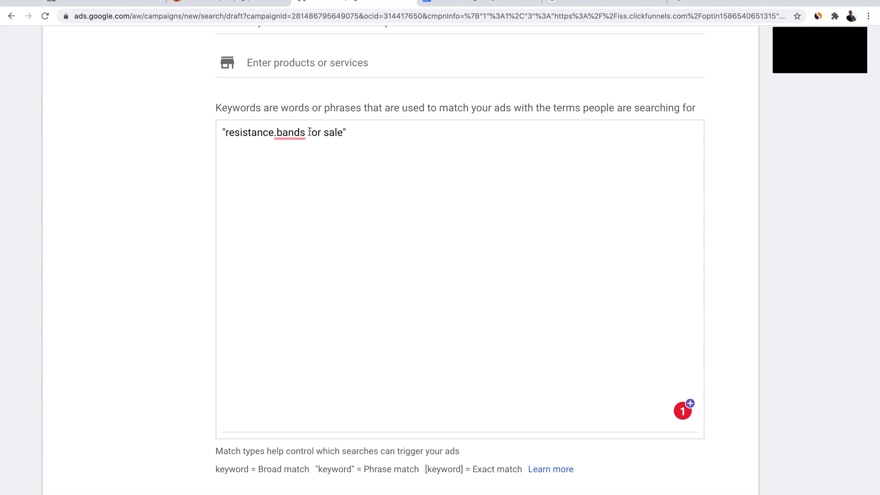
Add plus signs before both parts and a period between for and sale, making the keyword "+resistance.bands +for.sale".
{"action": "left_click_drag", "start_coordinate": [308, 132], "coordinate": [345, 130]}
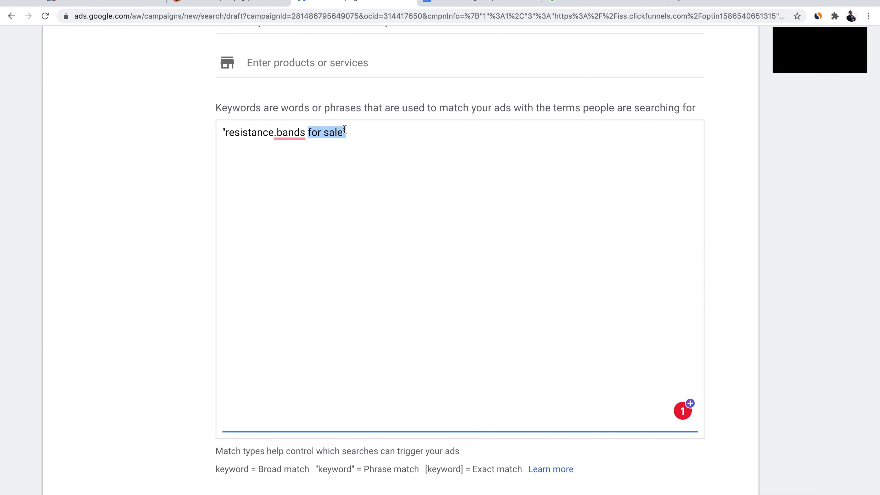
{"action": "left_click", "coordinate": [413, 147]}
{"action": "left_click", "coordinate": [309, 132]}
{"action": "type", "text": "+"}
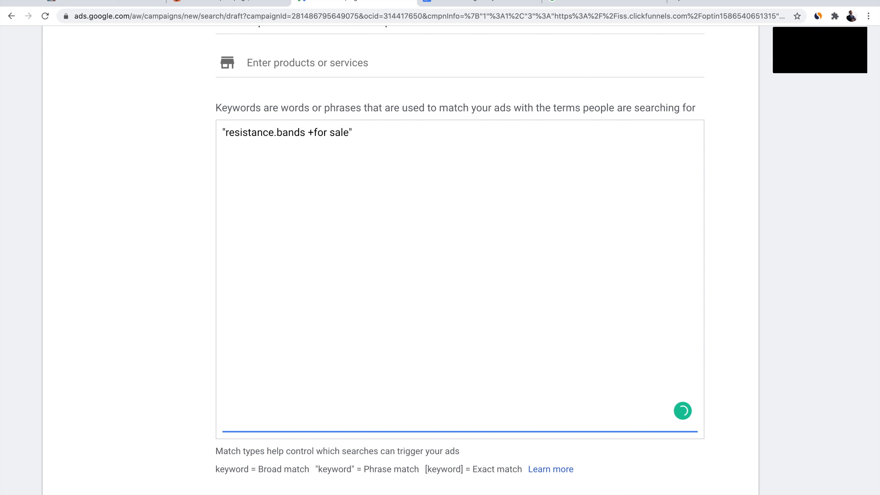
{"action": "key", "text": "Right"}
{"action": "key", "text": "Right"}
{"action": "key", "text": "Right"}
{"action": "key", "text": "Right"}
{"action": "key", "text": "BackSpace"}
{"action": "type", "text": "."}
{"action": "type", "text": "+"}
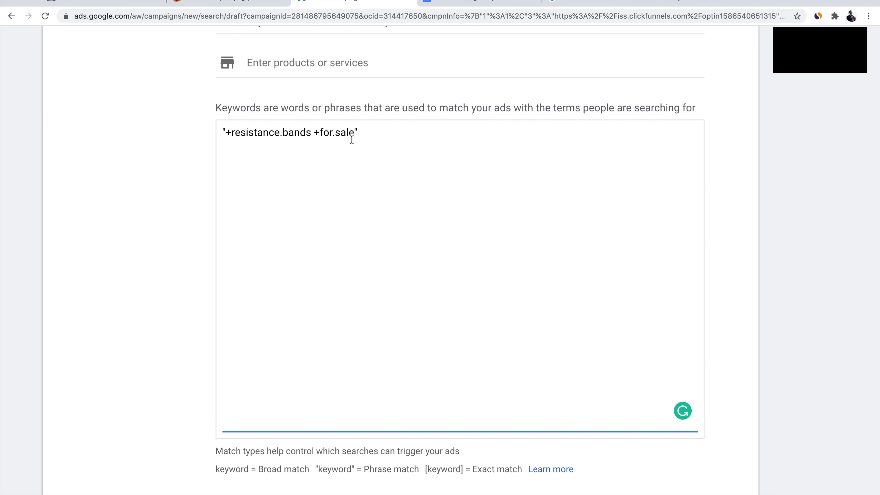
Review the "+resistance.bands +for.sale" keyword and compare it with the Phrase Match - Modifier example in Google Docs.
{"action": "left_click_drag", "start_coordinate": [231, 134], "coordinate": [354, 132]}
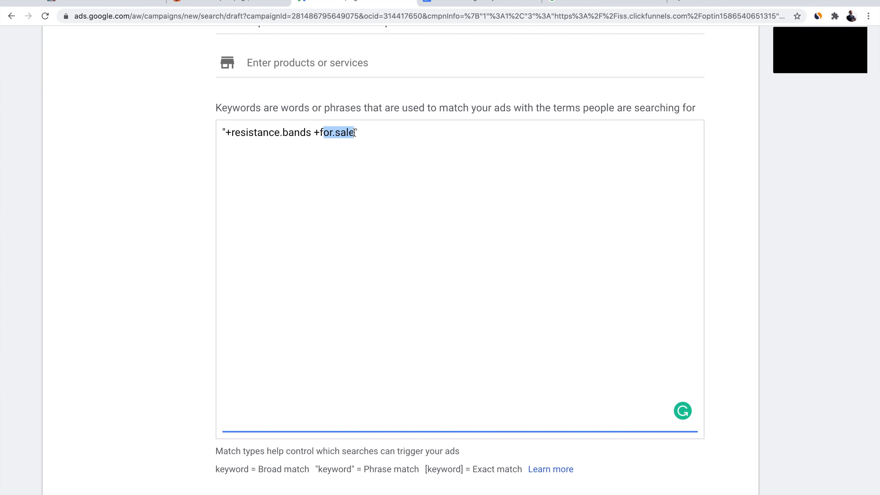
{"action": "left_click", "coordinate": [314, 133]}
{"action": "left_click", "coordinate": [226, 133]}
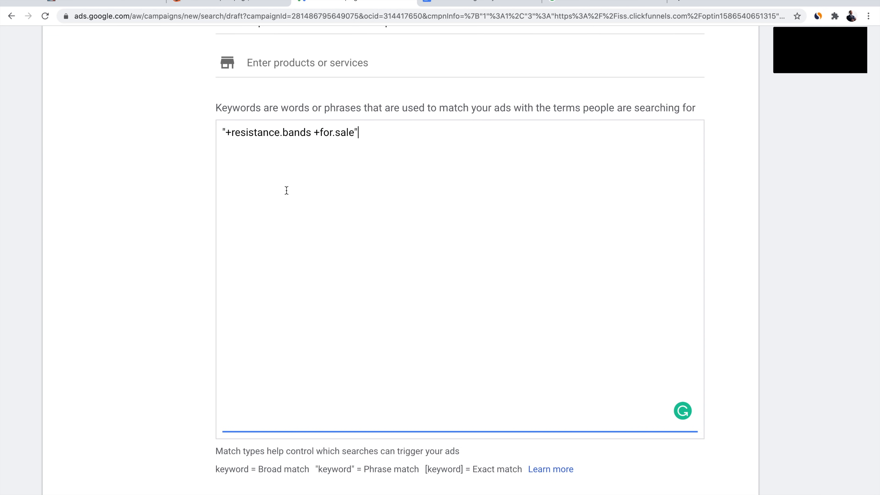
{"action": "left_click", "coordinate": [224, 134]}
{"action": "left_click", "coordinate": [478, 3]}
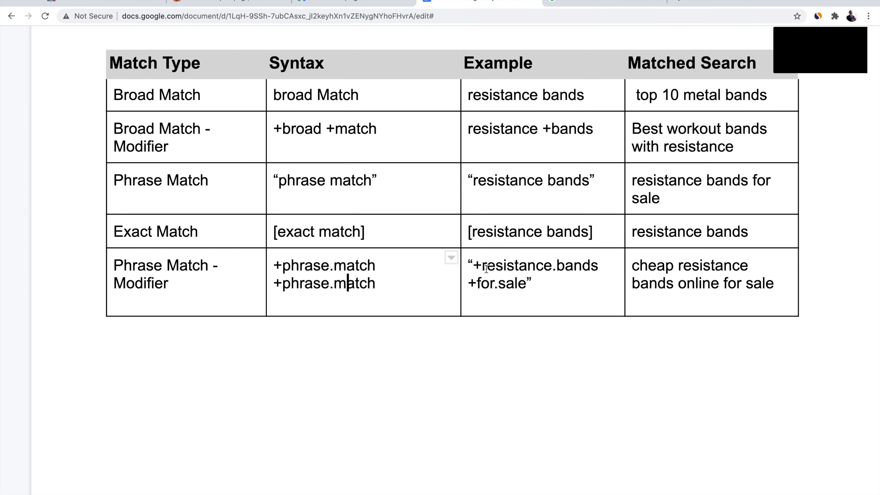
{"action": "left_click_drag", "start_coordinate": [535, 265], "coordinate": [608, 263]}
{"action": "left_click_drag", "start_coordinate": [480, 265], "coordinate": [611, 265]}
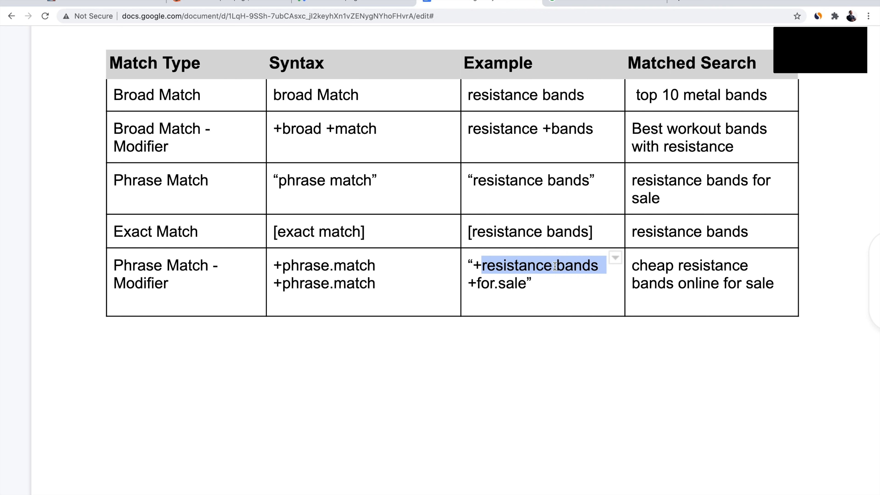
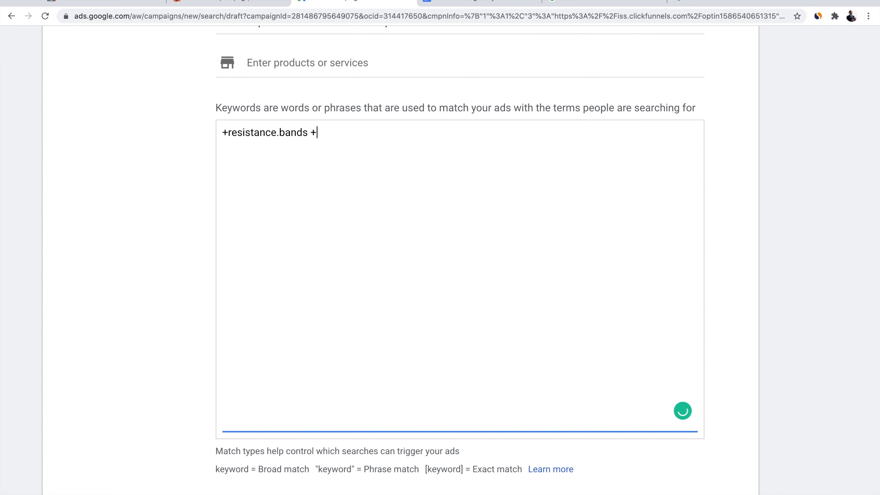
Rewrite the keyword as +resistance +bands, removing the period and putting a plus sign before each word.
{"action": "left_click", "coordinate": [223, 133]}
{"action": "key", "text": "BackSpace"}
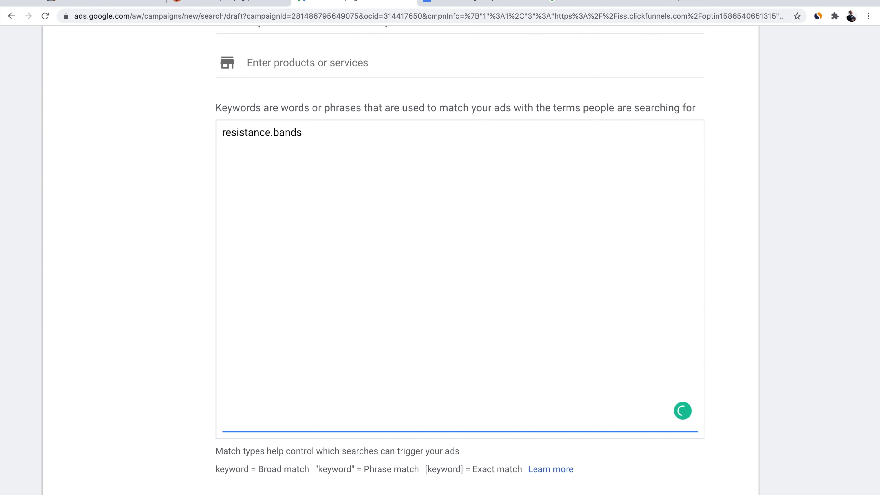
{"action": "left_click", "coordinate": [237, 133]}
{"action": "key", "text": "BackSpace"}
{"action": "left_click", "coordinate": [223, 133]}
{"action": "type", "text": "+"}
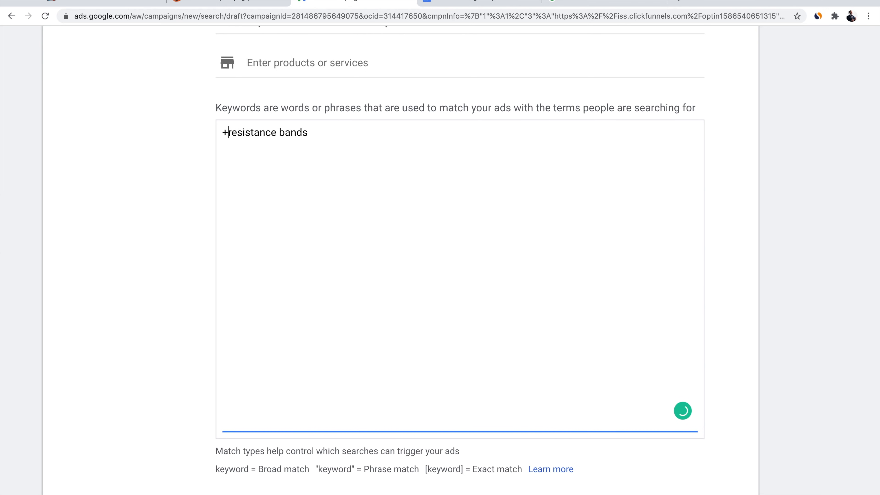
{"action": "left_click", "coordinate": [281, 132]}
{"action": "type", "text": "+"}
{"action": "left_click", "coordinate": [371, 135]}
{"action": "left_click", "coordinate": [258, 468]}
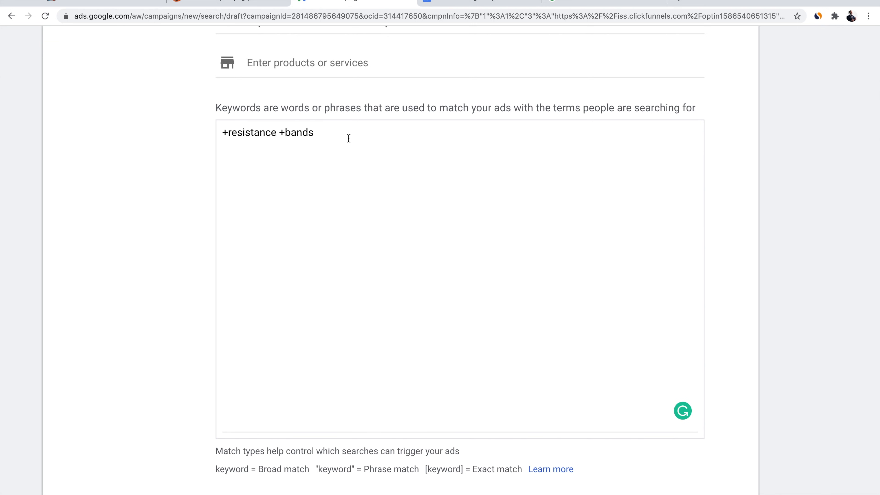
Compare the +resistance +bands keyword with the where to by resistance bands query in Google Search, and return to Google Ads.
{"action": "left_click_drag", "start_coordinate": [228, 133], "coordinate": [318, 133]}
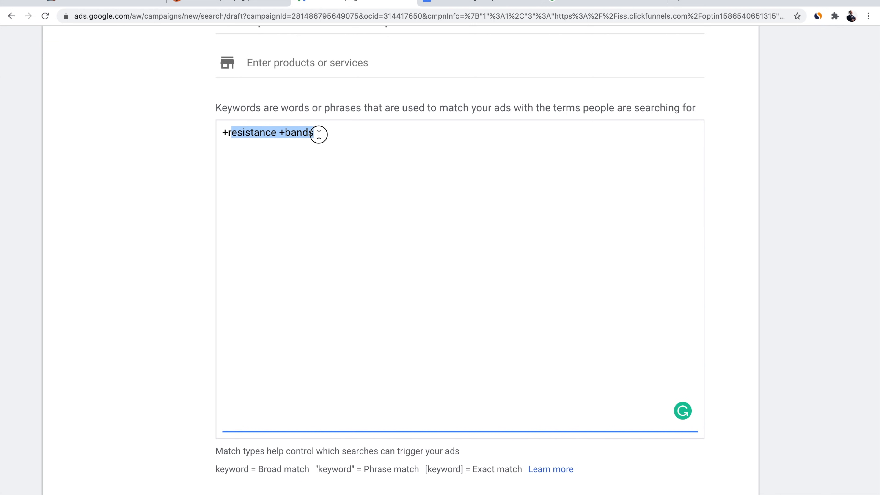
{"action": "left_click", "coordinate": [345, 133]}
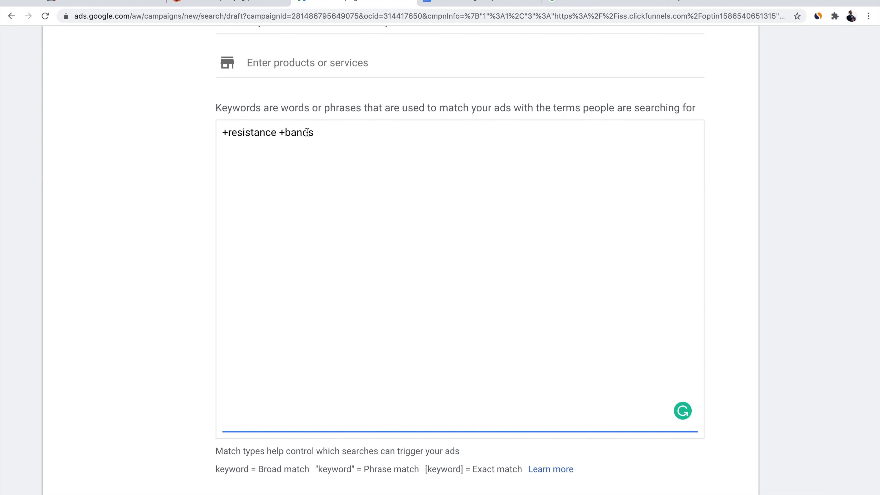
{"action": "left_click", "coordinate": [593, 4]}
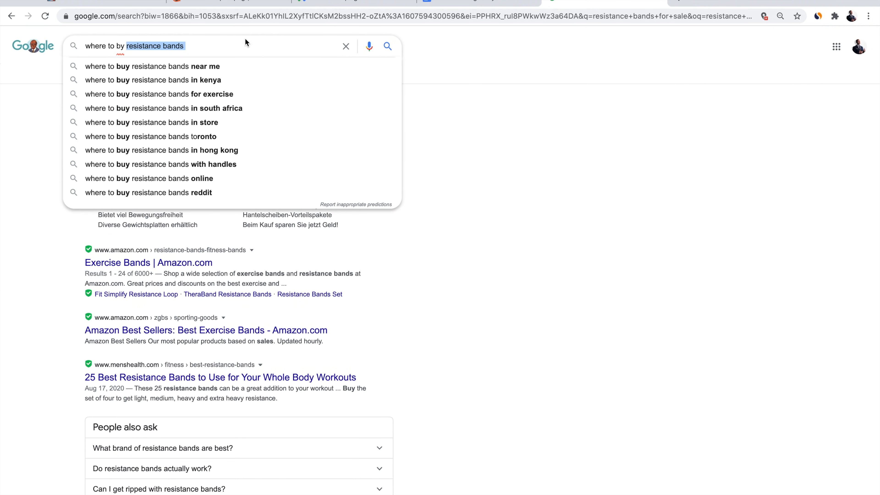
{"action": "triple_click", "coordinate": [196, 48]}
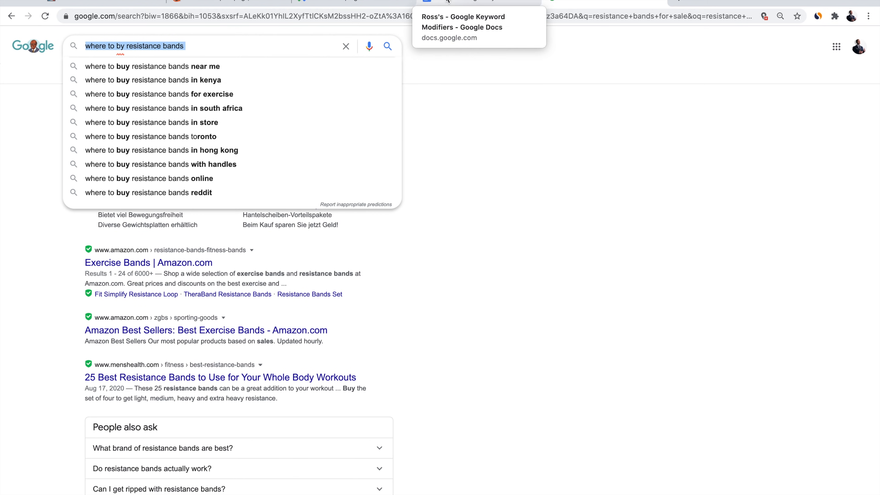
{"action": "left_click", "coordinate": [370, 3]}
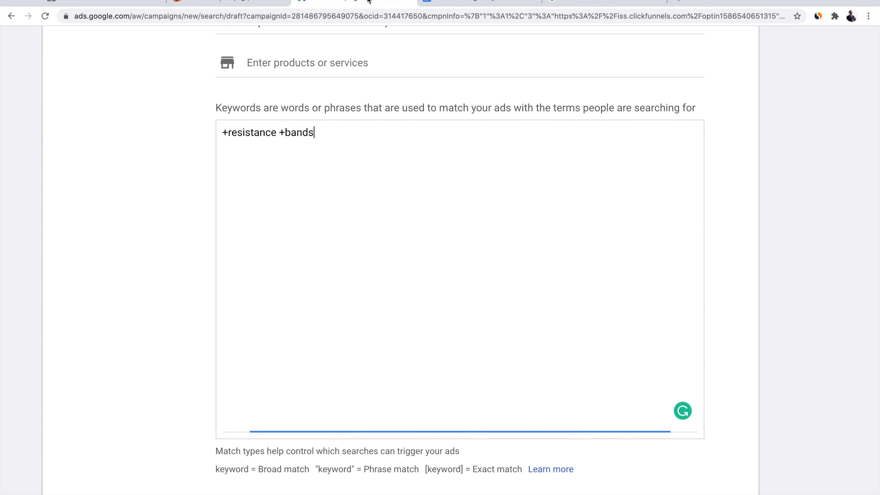
Rewrite the keyword as +resistance.bands, joining the two words with a period and keeping only the leading plus sign.
{"action": "key", "text": "BackSpace"}
{"action": "key", "text": "BackSpace"}
{"action": "key", "text": "BackSpace"}
{"action": "key", "text": "BackSpace"}
{"action": "key", "text": "BackSpace"}
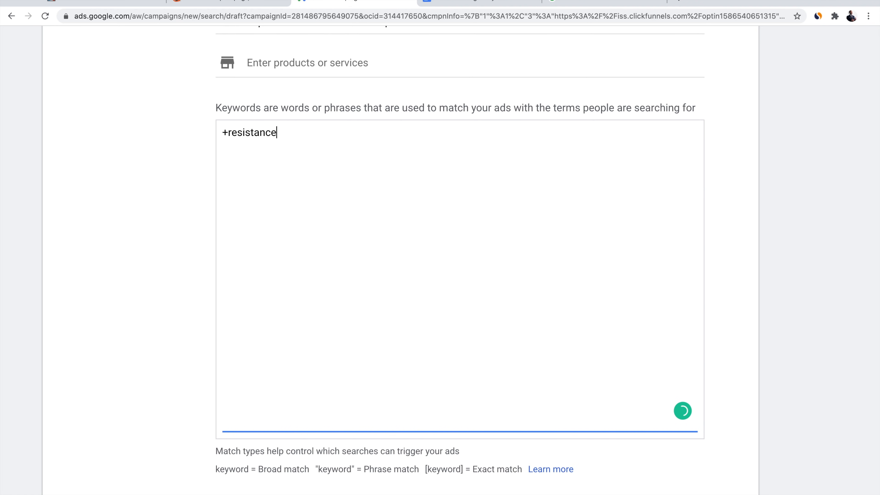
{"action": "type", "text": "bands"}
{"action": "left_click", "coordinate": [369, 154]}
{"action": "left_click_drag", "start_coordinate": [220, 135], "coordinate": [372, 136]}
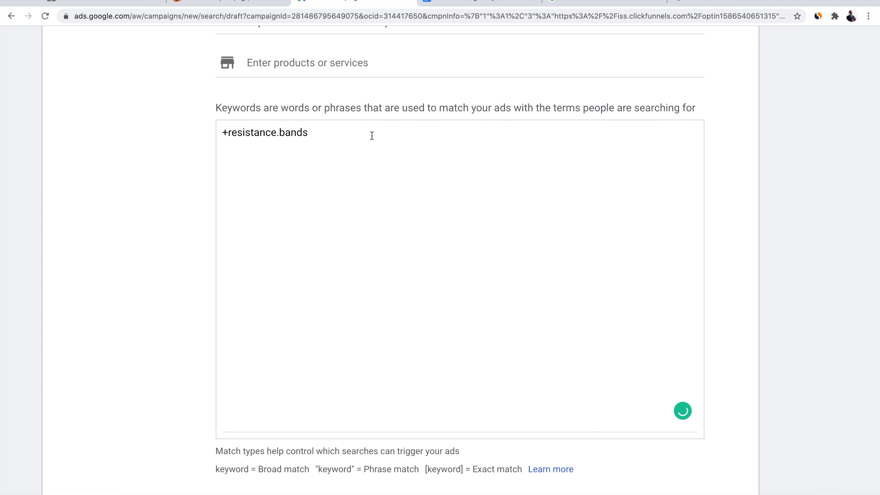
{"action": "left_click_drag", "start_coordinate": [224, 136], "coordinate": [308, 130]}
{"action": "left_click", "coordinate": [316, 131]}
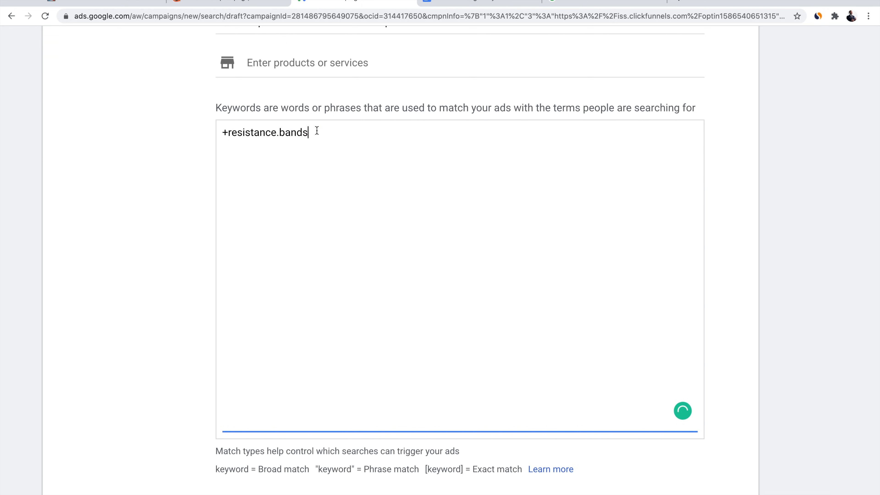
Append .for.sale to the keyword, making it +resistance.bands.for.sale.
{"action": "type", "text": ".for.sale"}
{"action": "left_click_drag", "start_coordinate": [228, 133], "coordinate": [364, 134]}
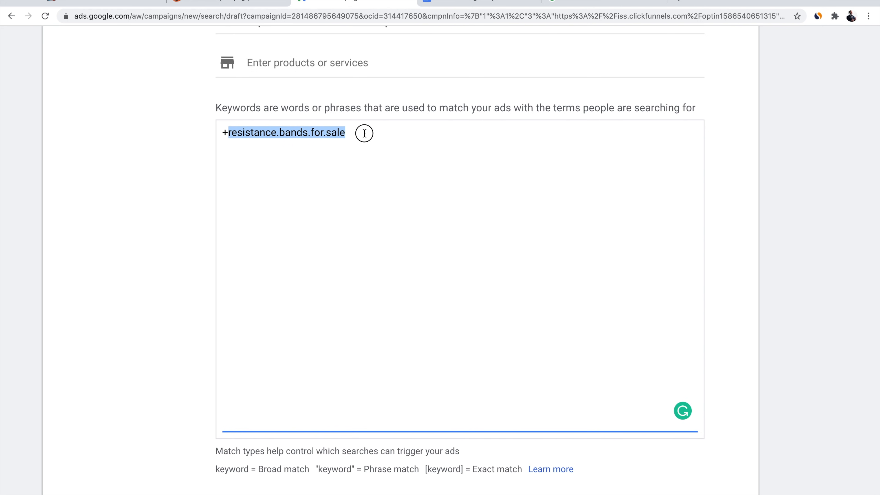
{"action": "left_click", "coordinate": [365, 133]}
{"action": "left_click", "coordinate": [257, 161]}
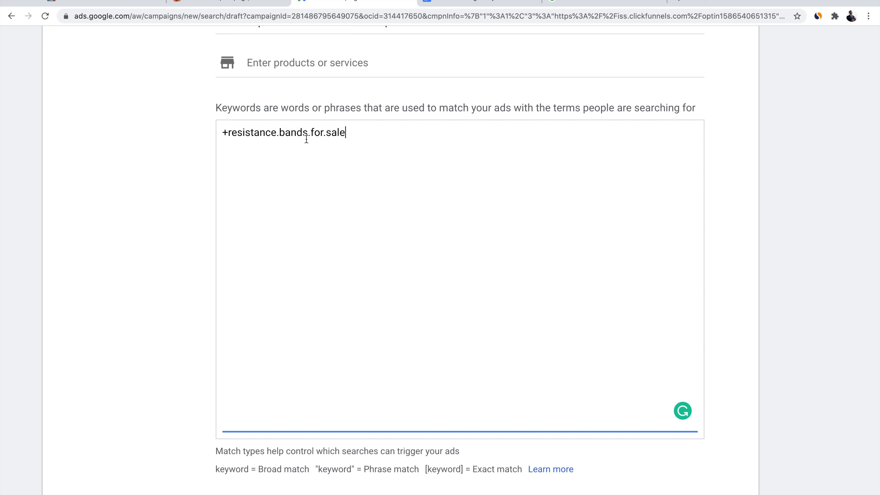
Check the keyword modifiers table in Google Docs, and return to Google Ads to review the keyword against the match type syntax notes.
{"action": "left_click", "coordinate": [464, 7]}
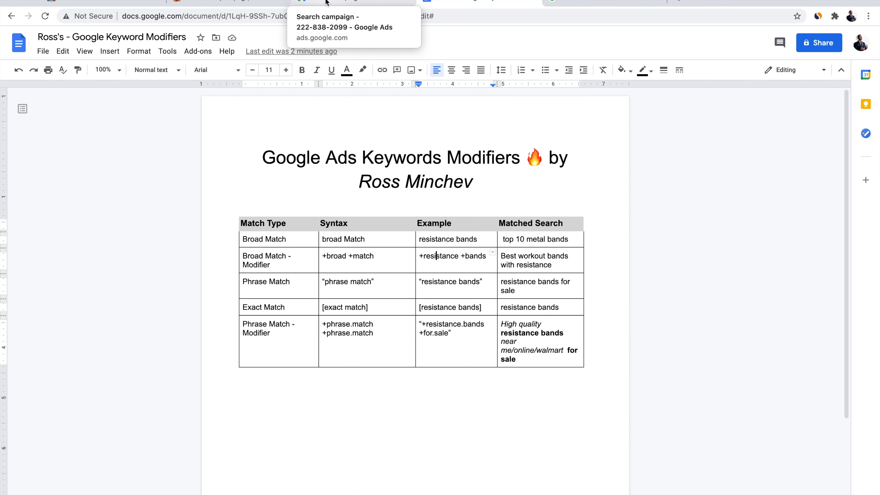
{"action": "left_click", "coordinate": [325, 3]}
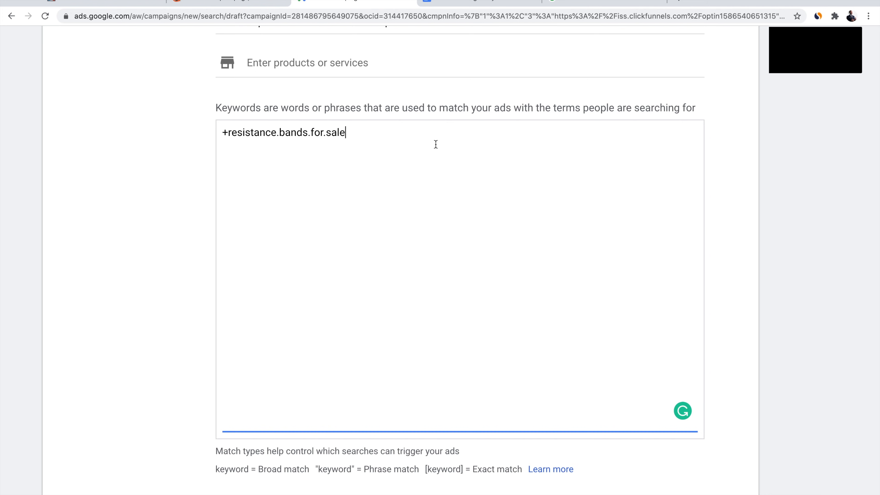
{"action": "scroll", "coordinate": [436, 145], "scroll_direction": "down", "scroll_amount": 3}
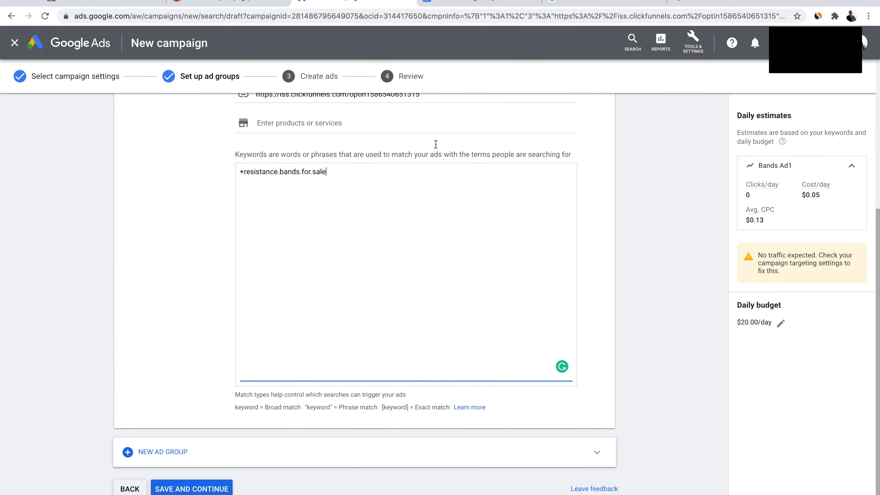
{"action": "scroll", "coordinate": [435, 144], "scroll_direction": "up", "scroll_amount": 2}
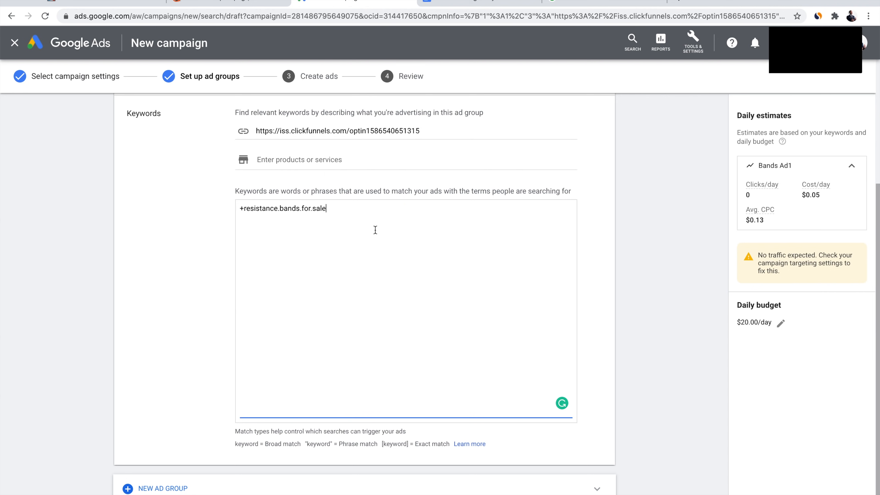
{"action": "left_click_drag", "start_coordinate": [257, 445], "coordinate": [299, 446]}
{"action": "left_click", "coordinate": [395, 268]}
{"action": "scroll", "coordinate": [395, 268], "scroll_direction": "down", "scroll_amount": 1}
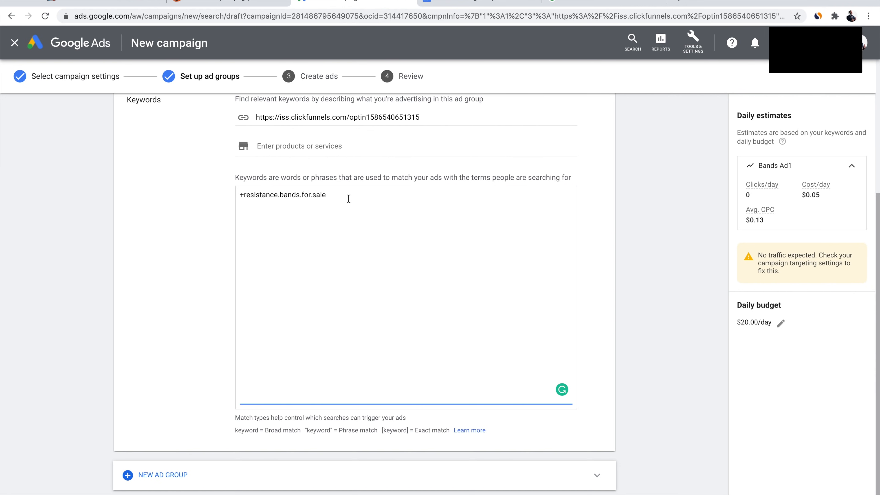
{"action": "scroll", "coordinate": [349, 198], "scroll_direction": "down", "scroll_amount": 1}
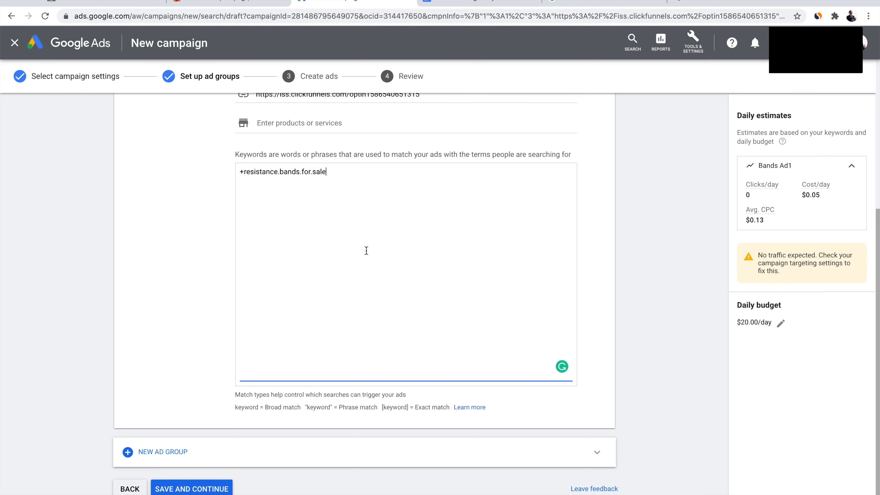
Save the ad group, continue to ad creation, and review the responsive search ad's headlines, descriptions and preview.
{"action": "left_click", "coordinate": [195, 489]}
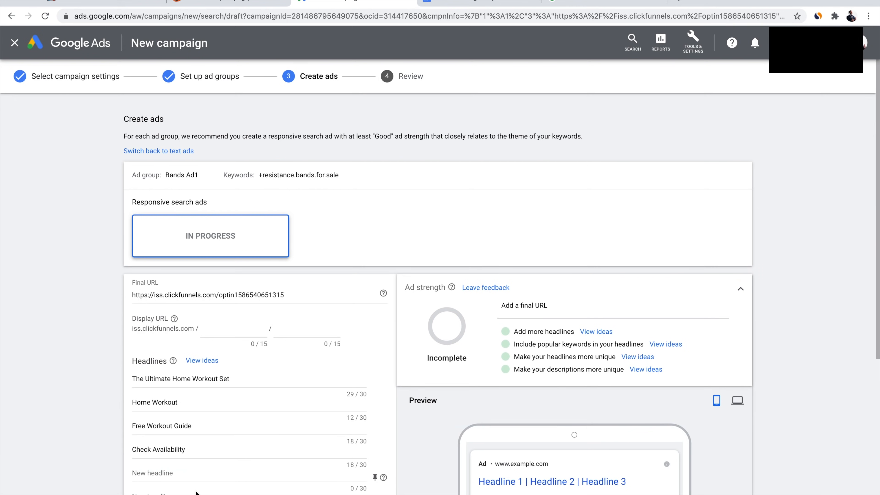
{"action": "scroll", "coordinate": [398, 246], "scroll_direction": "down", "scroll_amount": 3}
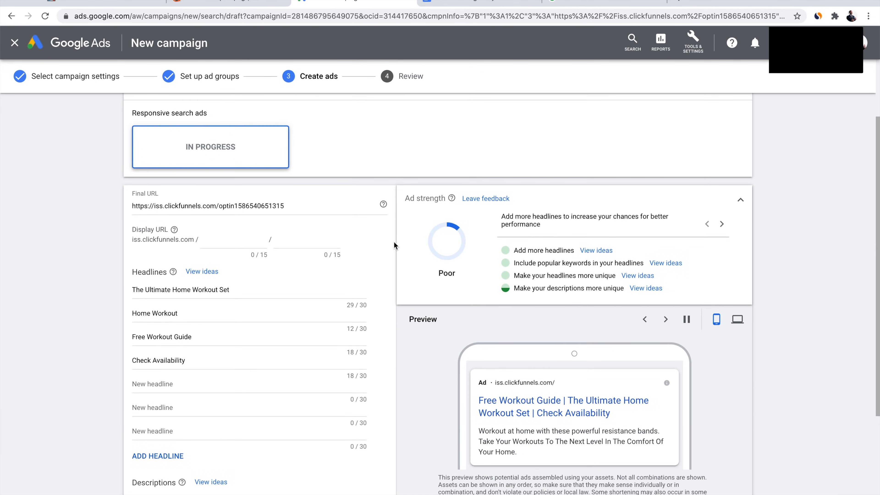
{"action": "scroll", "coordinate": [394, 244], "scroll_direction": "down", "scroll_amount": 5}
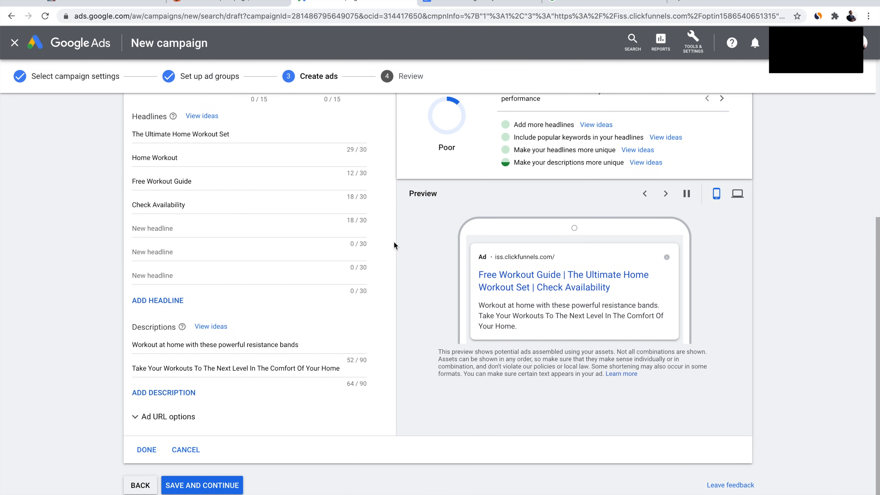
{"action": "scroll", "coordinate": [388, 324], "scroll_direction": "up", "scroll_amount": 3}
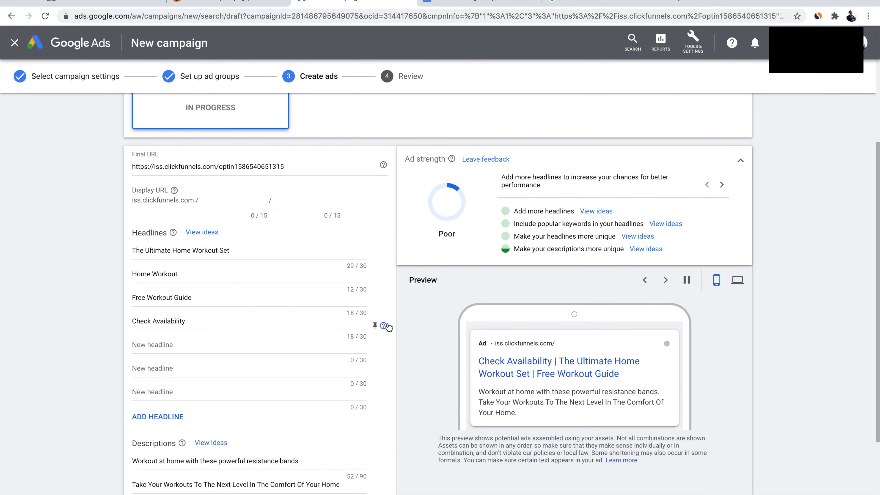
{"action": "scroll", "coordinate": [387, 326], "scroll_direction": "up", "scroll_amount": 3}
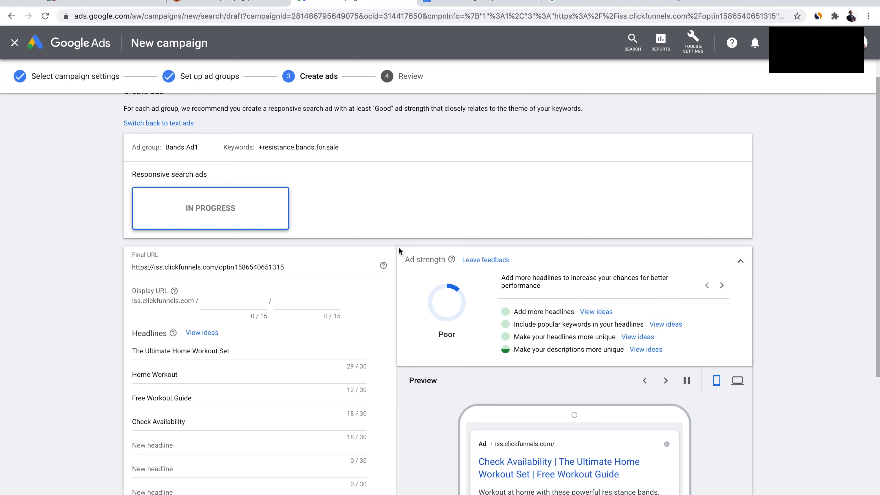
Search Google for resistance bands, examine the ads among the results, and return to Google Ads.
{"action": "left_click", "coordinate": [585, 3]}
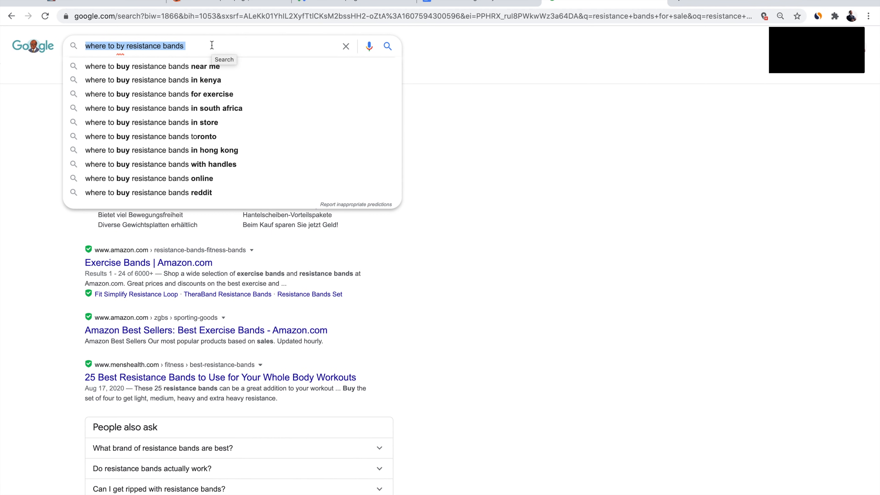
{"action": "type", "text": "r"}
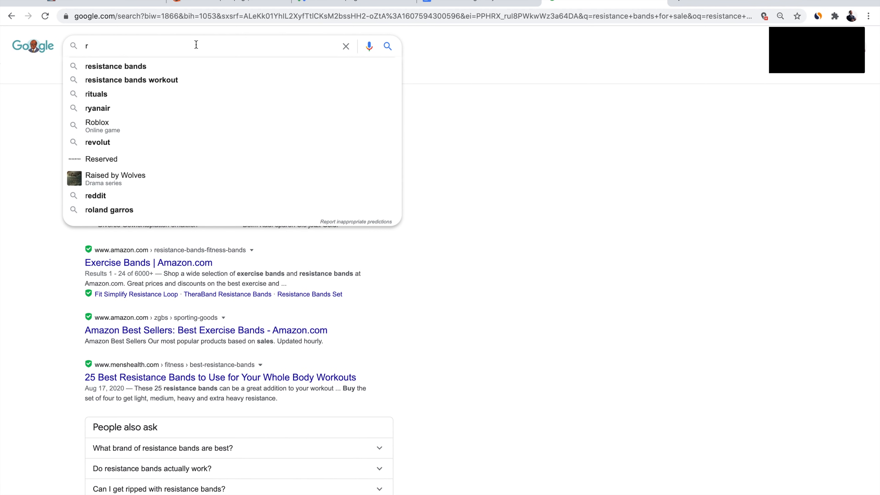
{"action": "left_click", "coordinate": [122, 65]}
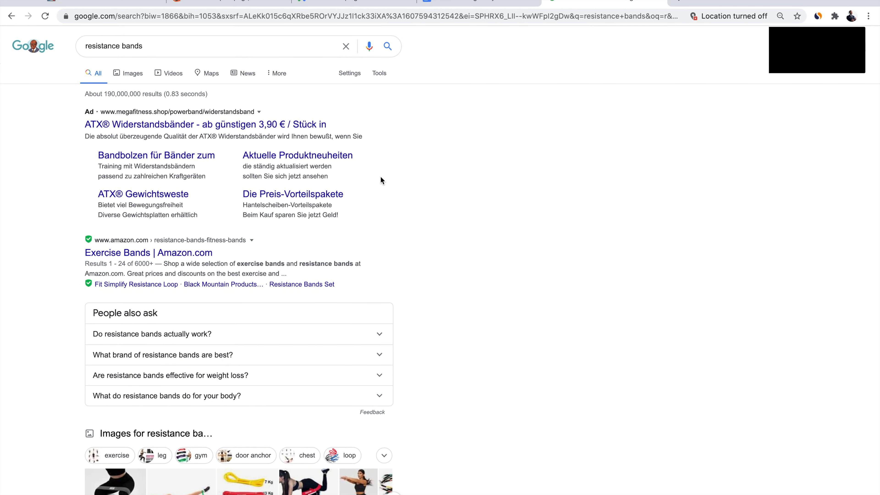
{"action": "scroll", "coordinate": [380, 176], "scroll_direction": "down", "scroll_amount": 20}
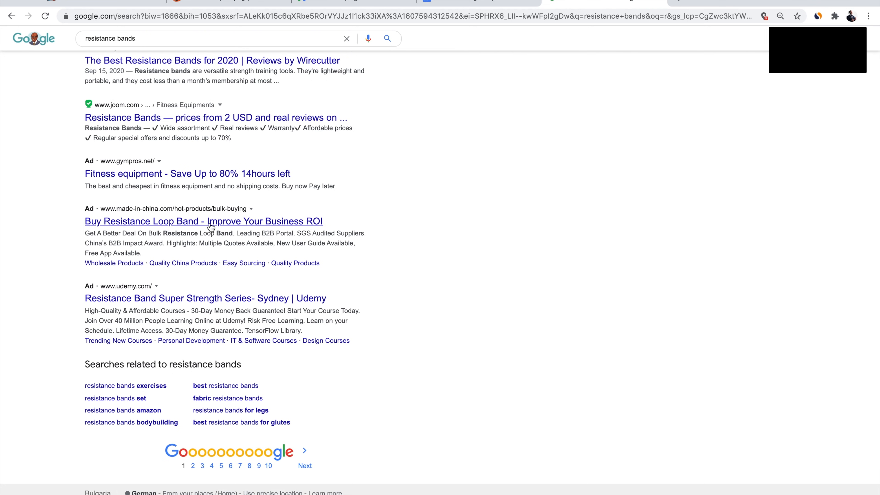
{"action": "scroll", "coordinate": [340, 226], "scroll_direction": "down", "scroll_amount": 1}
{"action": "scroll", "coordinate": [333, 248], "scroll_direction": "up", "scroll_amount": 1}
{"action": "left_click", "coordinate": [353, 2]}
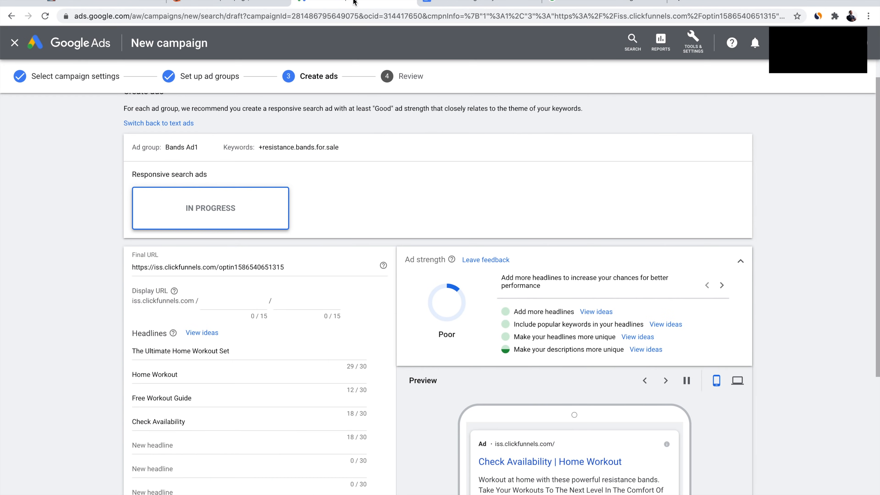
Check the ad's Final URL against the resistance bands landing page, look through the page, and return to Google Ads.
{"action": "scroll", "coordinate": [356, 265], "scroll_direction": "down", "scroll_amount": 1}
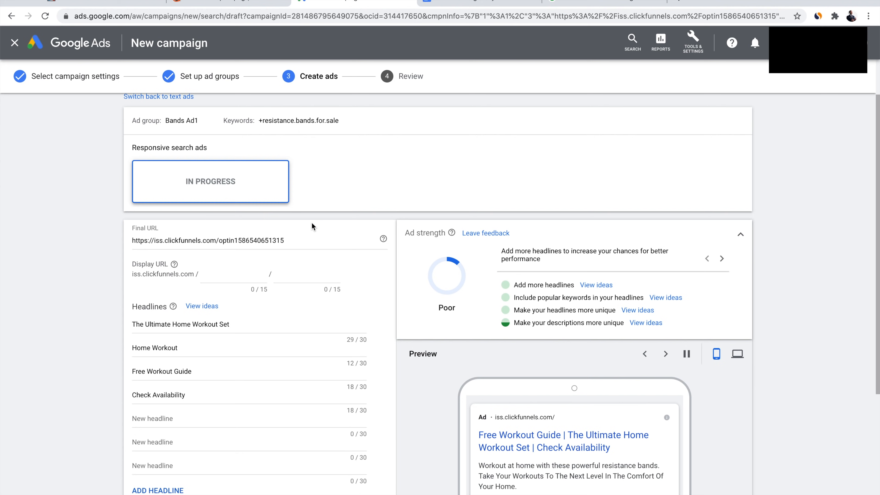
{"action": "double_click", "coordinate": [180, 241]}
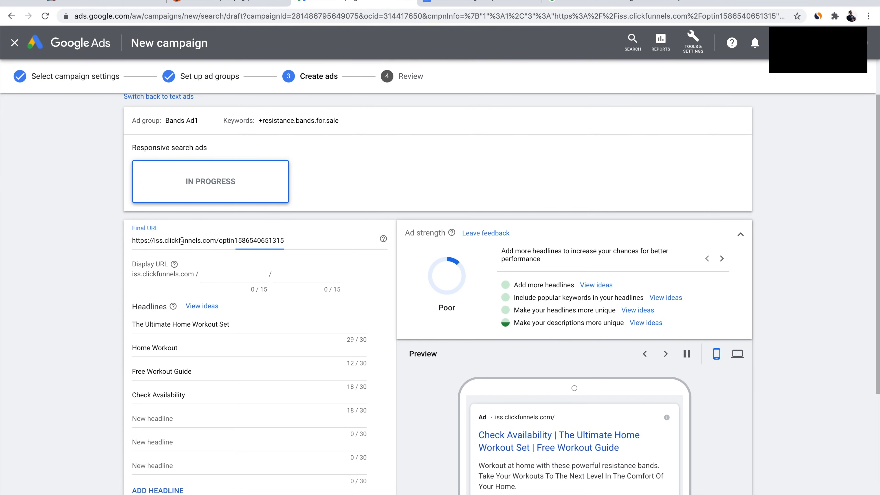
{"action": "left_click", "coordinate": [96, 2]}
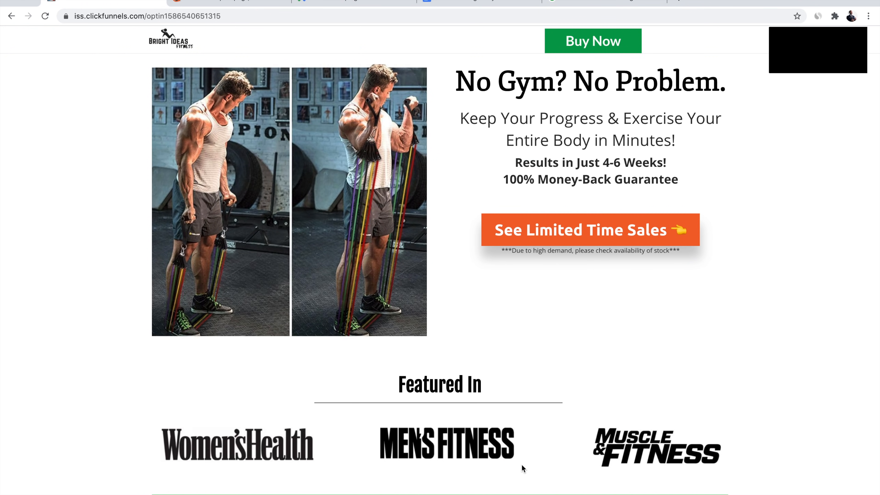
{"action": "scroll", "coordinate": [614, 296], "scroll_direction": "down", "scroll_amount": 10}
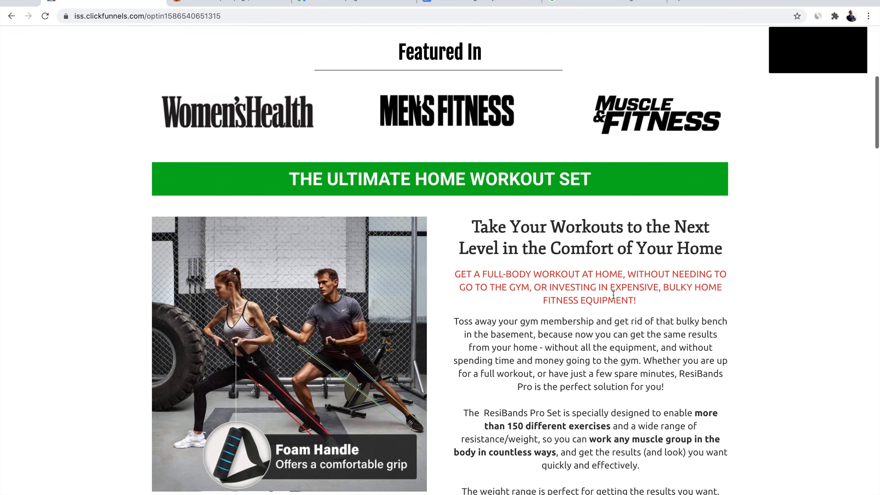
{"action": "scroll", "coordinate": [563, 197], "scroll_direction": "up", "scroll_amount": 10}
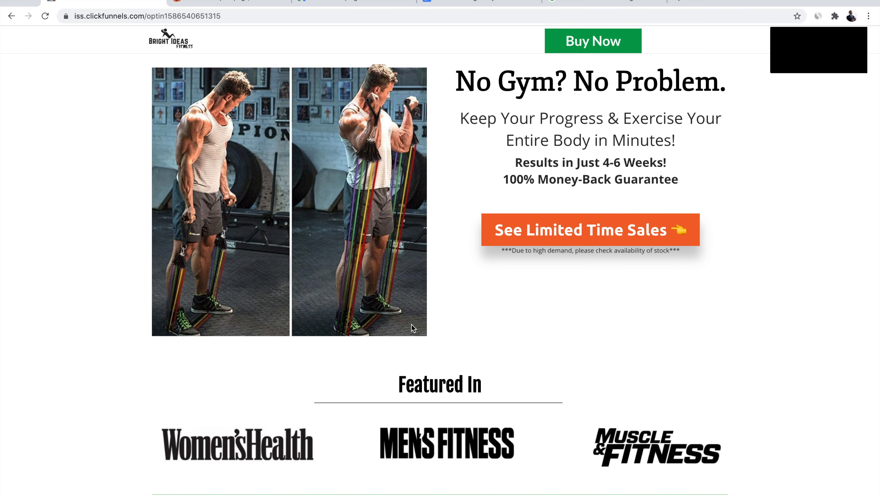
{"action": "scroll", "coordinate": [628, 331], "scroll_direction": "down", "scroll_amount": 2}
{"action": "scroll", "coordinate": [626, 331], "scroll_direction": "down", "scroll_amount": 5}
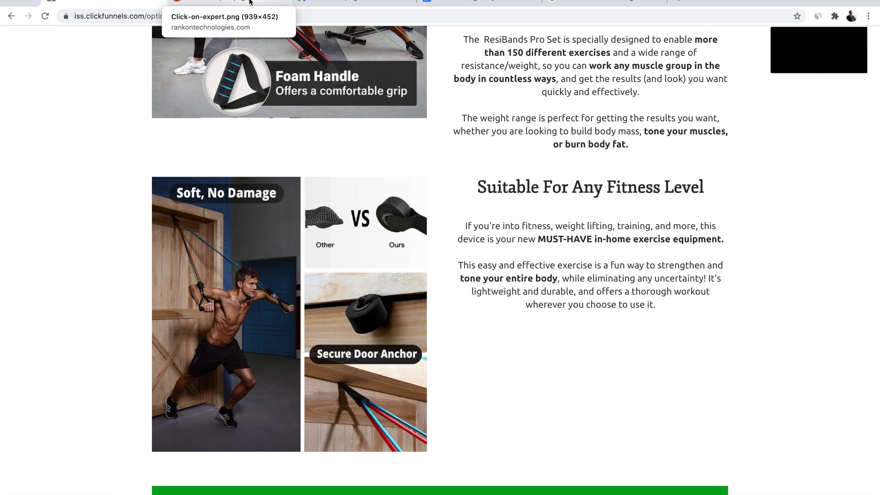
{"action": "left_click", "coordinate": [350, 3]}
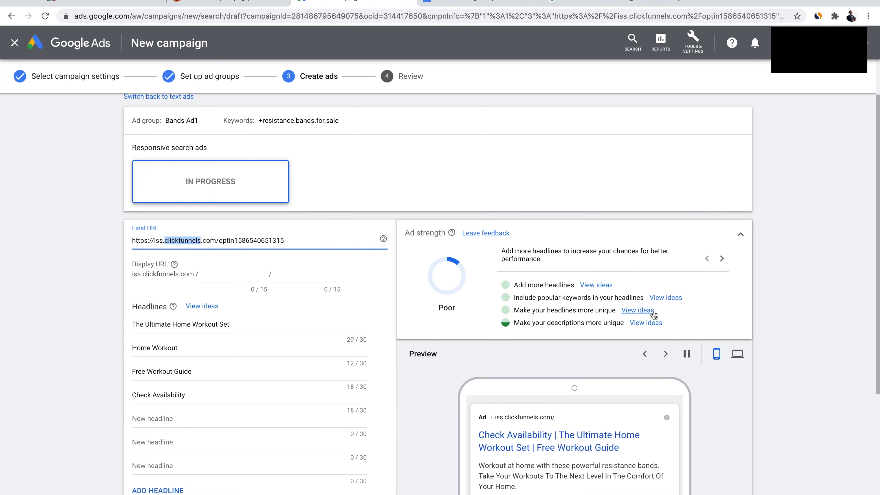
Examine the page path in the Final URL and review the Display URL and headline fields of the ad.
{"action": "left_click_drag", "start_coordinate": [216, 244], "coordinate": [363, 240]}
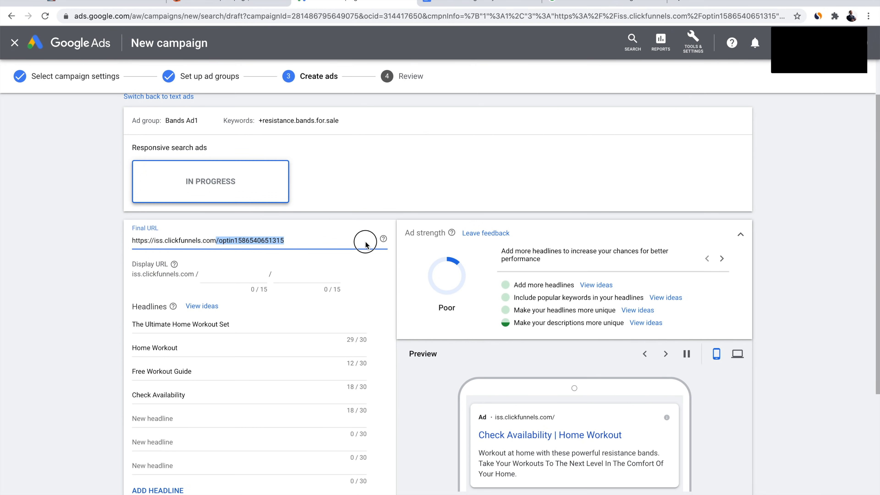
{"action": "left_click", "coordinate": [282, 237]}
{"action": "left_click_drag", "start_coordinate": [295, 238], "coordinate": [224, 242]}
{"action": "scroll", "coordinate": [258, 246], "scroll_direction": "down", "scroll_amount": 3}
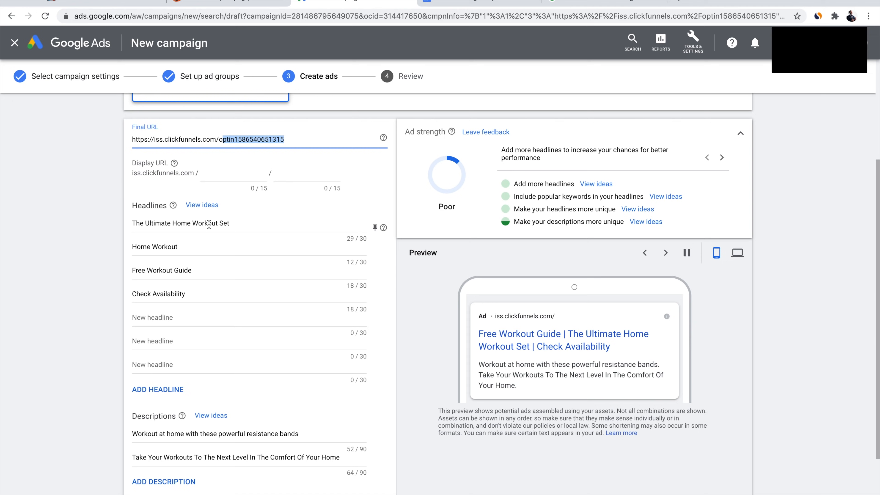
{"action": "scroll", "coordinate": [237, 224], "scroll_direction": "down", "scroll_amount": 1}
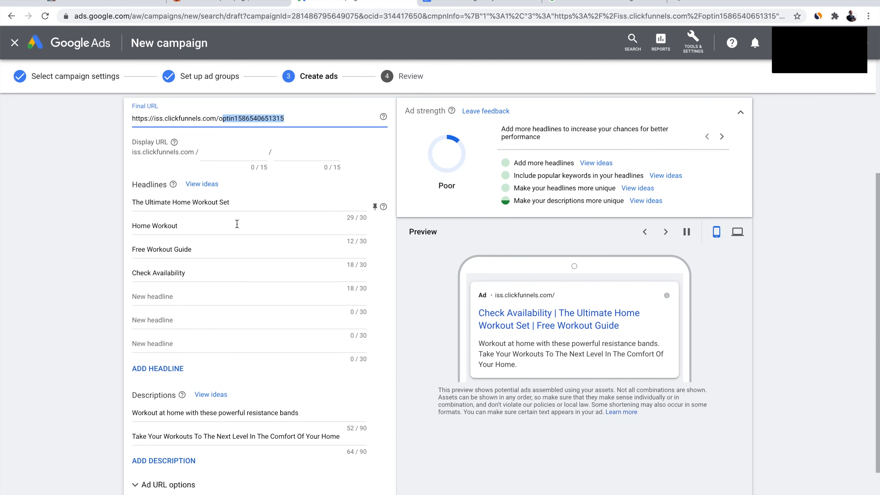
Compare the landing page's The Ultimate Home Workout Set banner with the ad's first headline, and review the remaining headlines in Google Ads.
{"action": "left_click", "coordinate": [92, 1]}
{"action": "key", "text": "ctrl+r"}
{"action": "scroll", "coordinate": [483, 96], "scroll_direction": "down", "scroll_amount": 3}
{"action": "left_click_drag", "start_coordinate": [288, 418], "coordinate": [607, 420]}
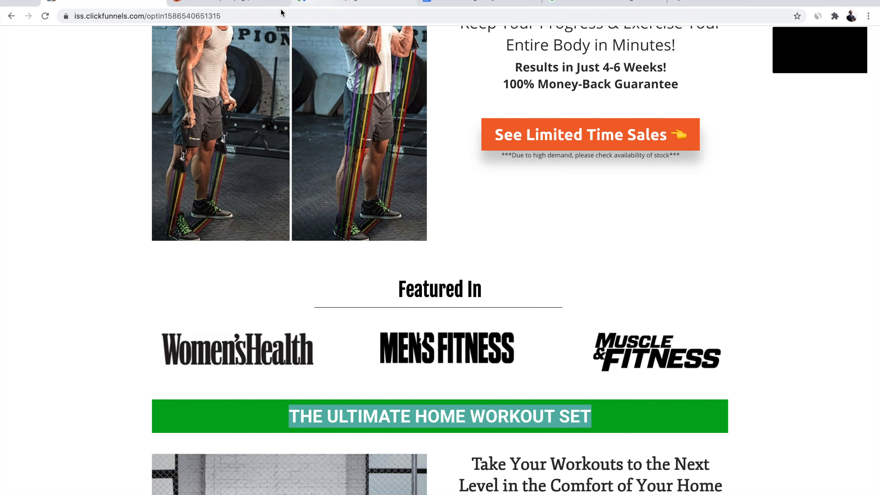
{"action": "left_click", "coordinate": [342, 2]}
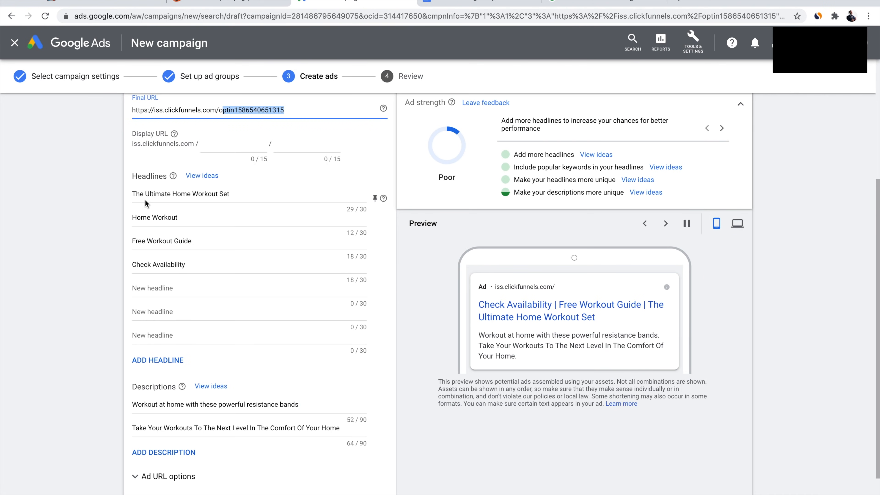
{"action": "left_click", "coordinate": [180, 218]}
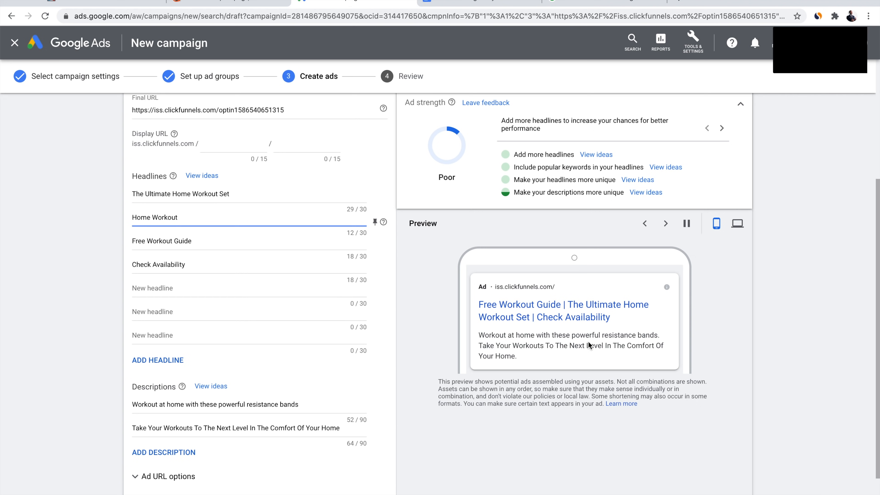
{"action": "scroll", "coordinate": [589, 340], "scroll_direction": "down", "scroll_amount": 1}
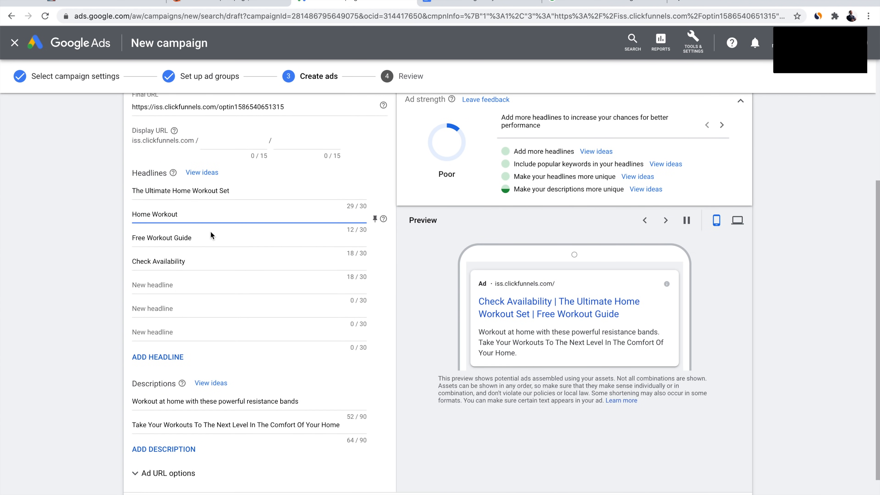
Review the ad's headline fields, compare them with the ads in the resistance bands search results, and return to Google Ads.
{"action": "triple_click", "coordinate": [184, 263]}
{"action": "left_click", "coordinate": [181, 288]}
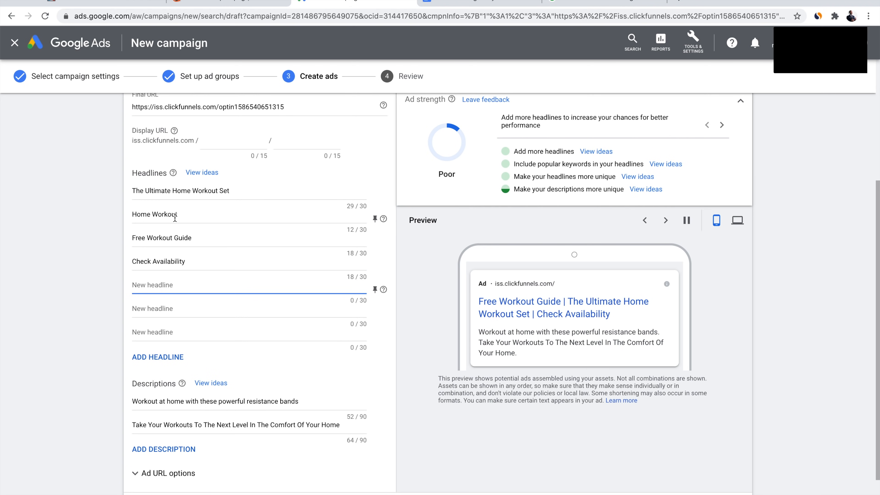
{"action": "left_click", "coordinate": [570, 4]}
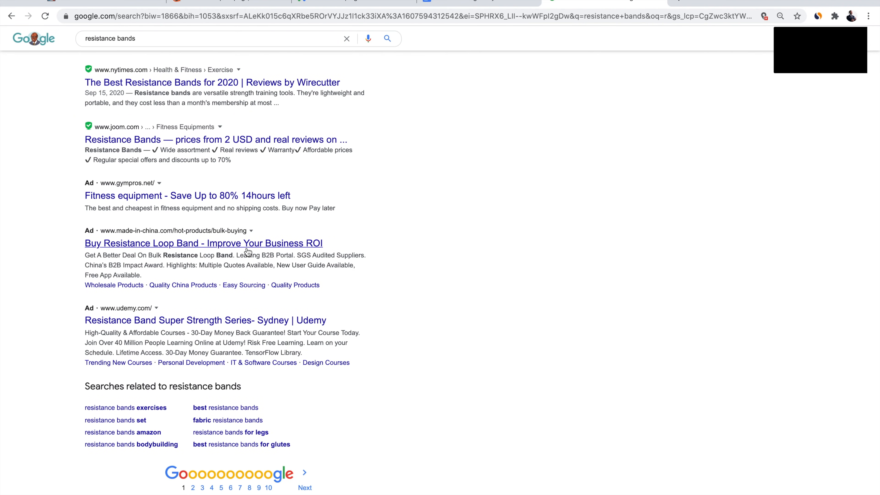
{"action": "left_click", "coordinate": [311, 2]}
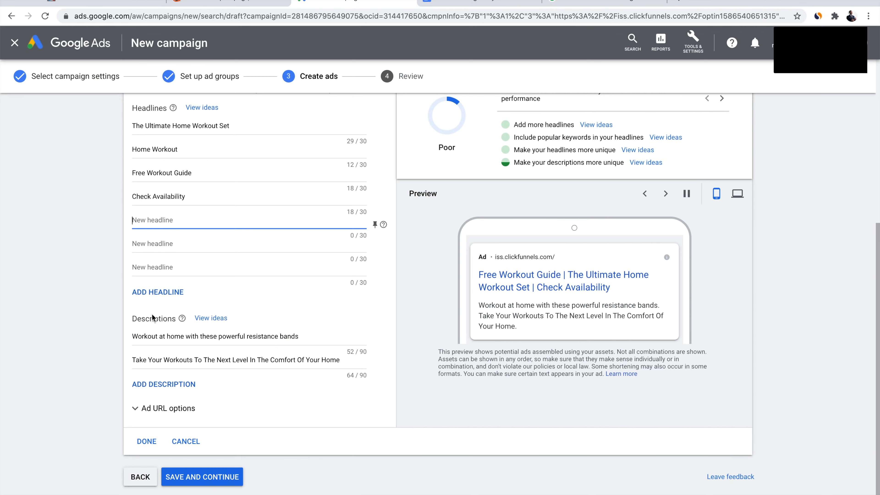
Examine the two description lines of the responsive search ad.
{"action": "triple_click", "coordinate": [138, 336]}
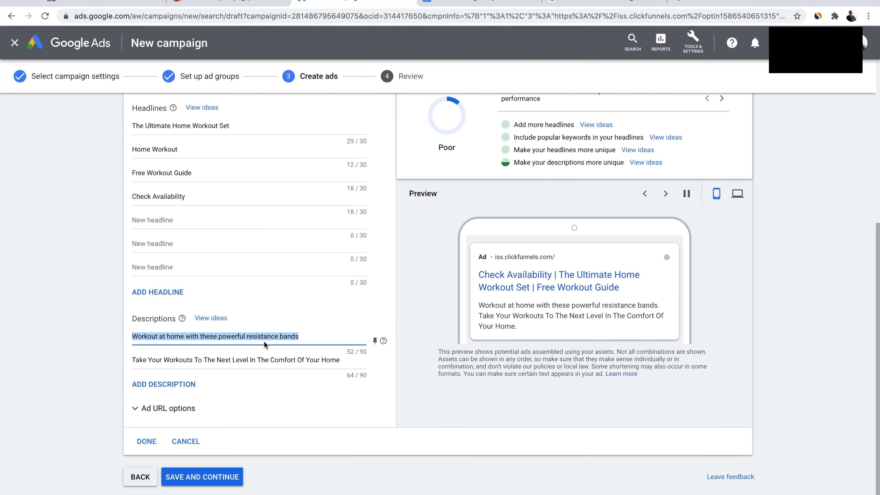
{"action": "left_click", "coordinate": [320, 336]}
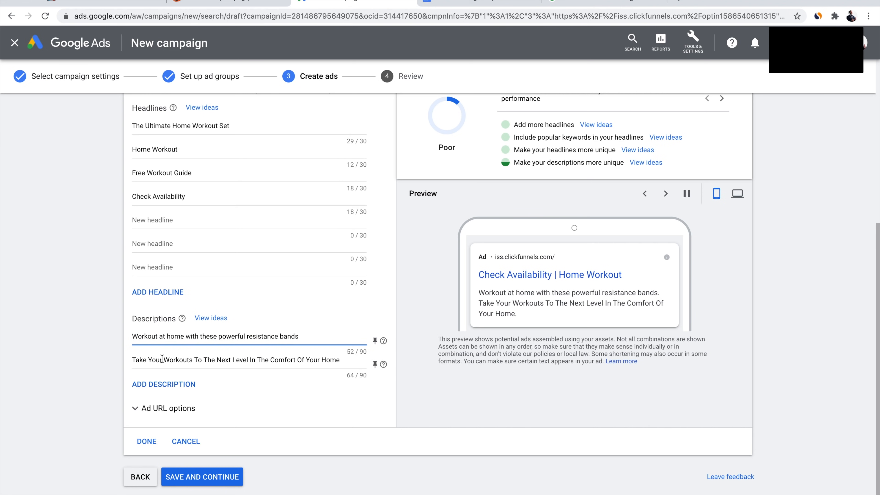
{"action": "left_click", "coordinate": [220, 367]}
{"action": "triple_click", "coordinate": [246, 359]}
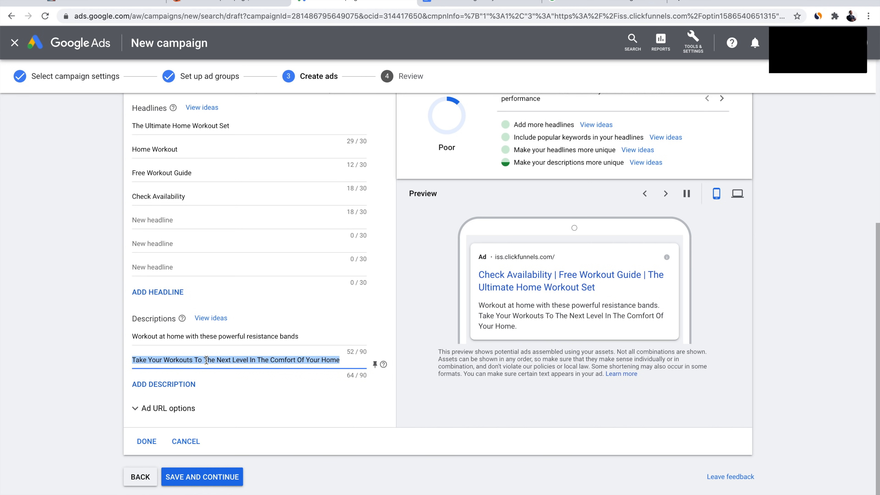
Replace the ad's first description with "Buy resistance bands 50% OFF today", and save the ad through to the campaign review.
{"action": "triple_click", "coordinate": [236, 335]}
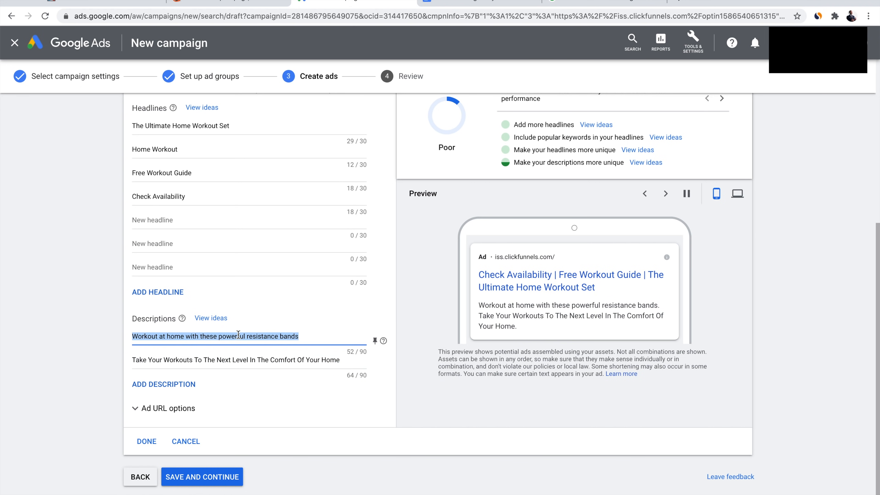
{"action": "type", "text": "Buy resistance bands 50% OFF today"}
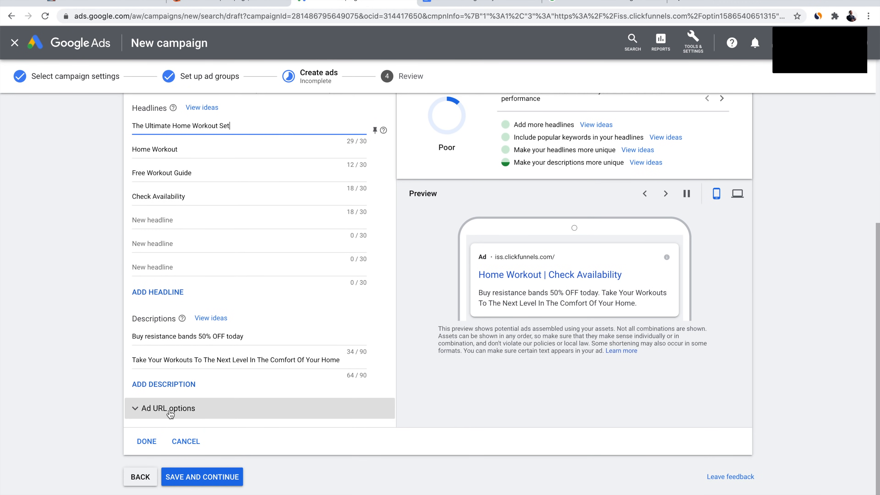
{"action": "left_click", "coordinate": [196, 479]}
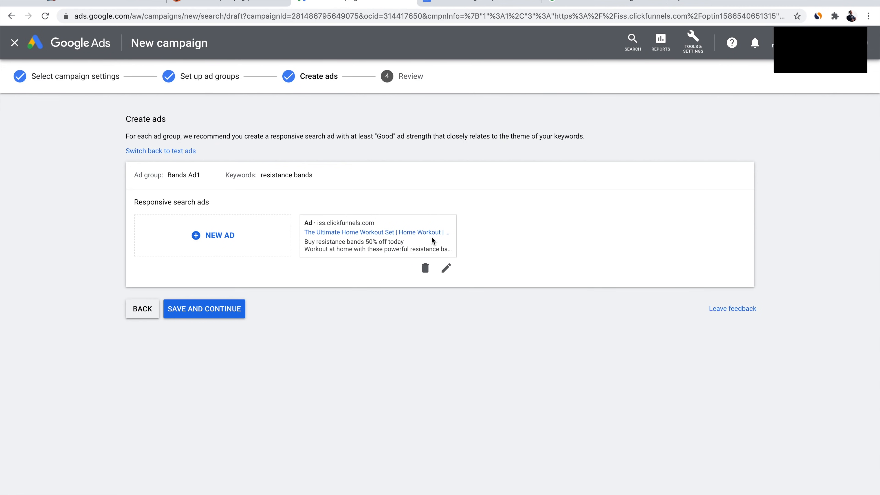
{"action": "left_click", "coordinate": [204, 309]}
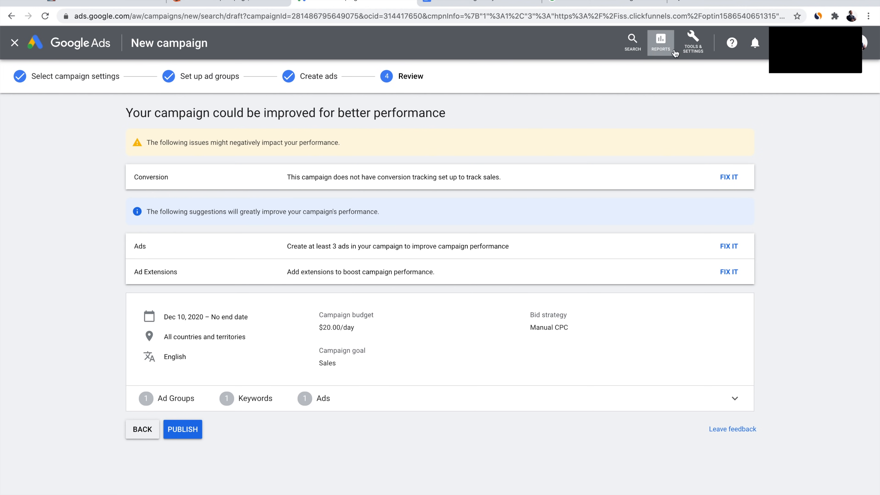
Open Keyword Planner, exiting the campaign draft without publishing it.
{"action": "left_click", "coordinate": [695, 50]}
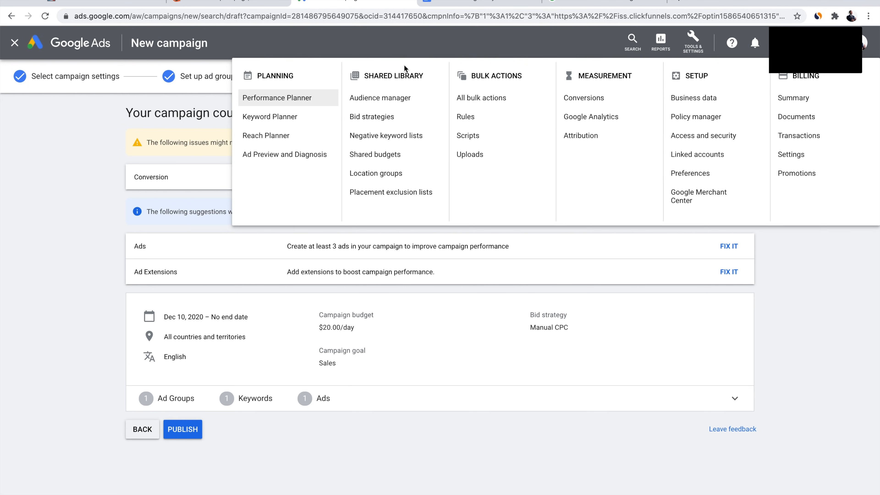
{"action": "left_click", "coordinate": [282, 118]}
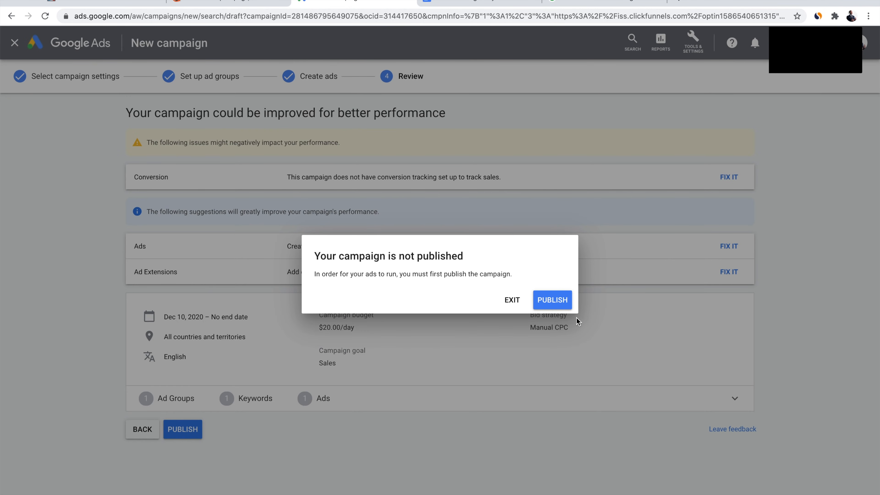
{"action": "left_click", "coordinate": [512, 300]}
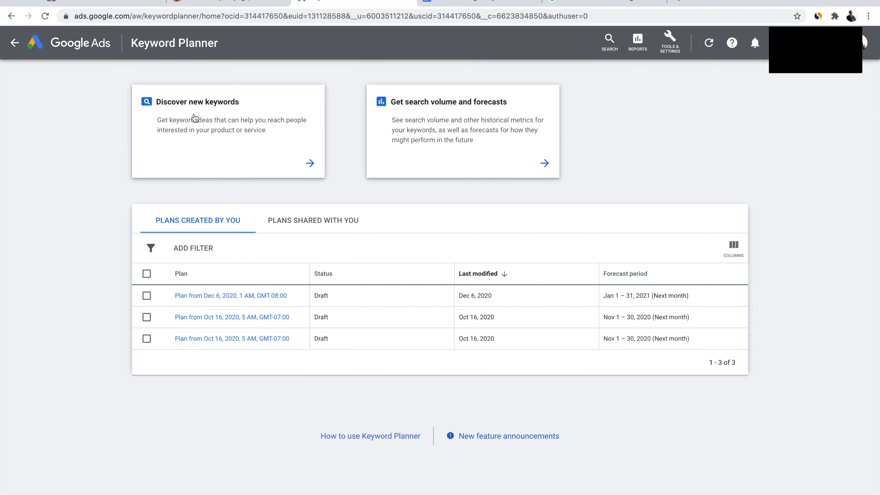
Discover new keywords starting from the term "resistance bands".
{"action": "left_click", "coordinate": [243, 129]}
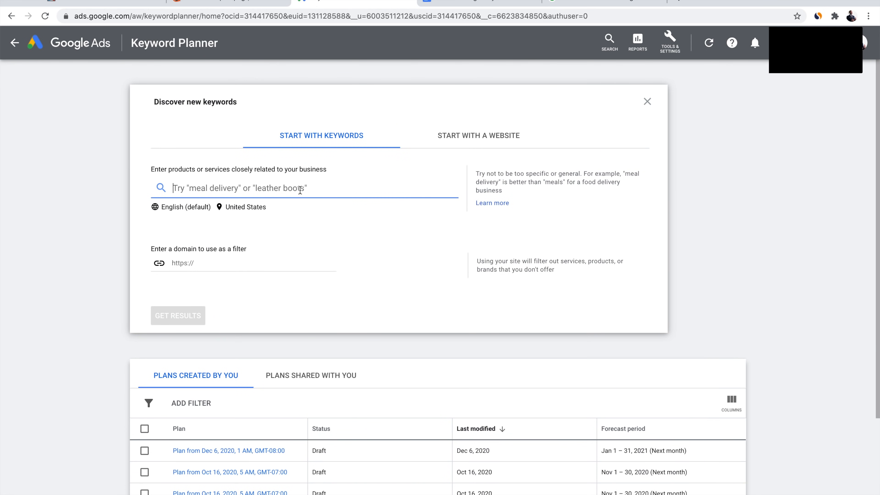
{"action": "type", "text": "resist"}
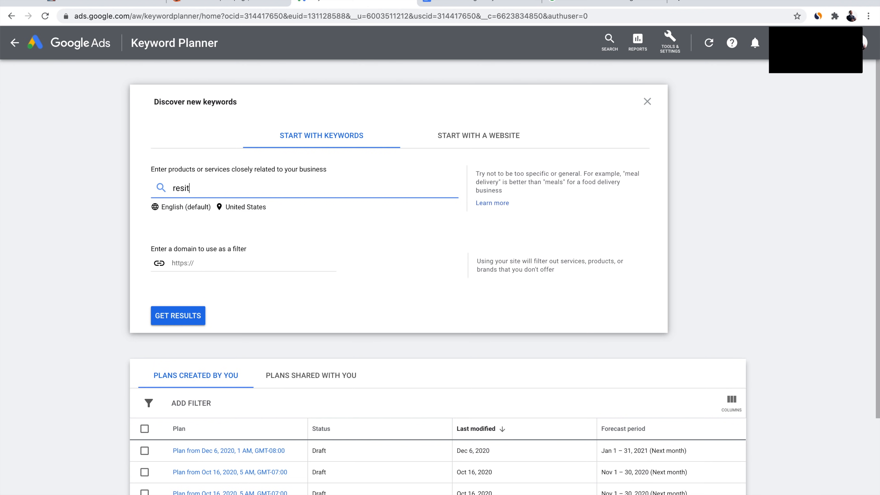
{"action": "key", "text": "BackSpace"}
{"action": "type", "text": "stance bands"}
{"action": "left_click", "coordinate": [181, 316]}
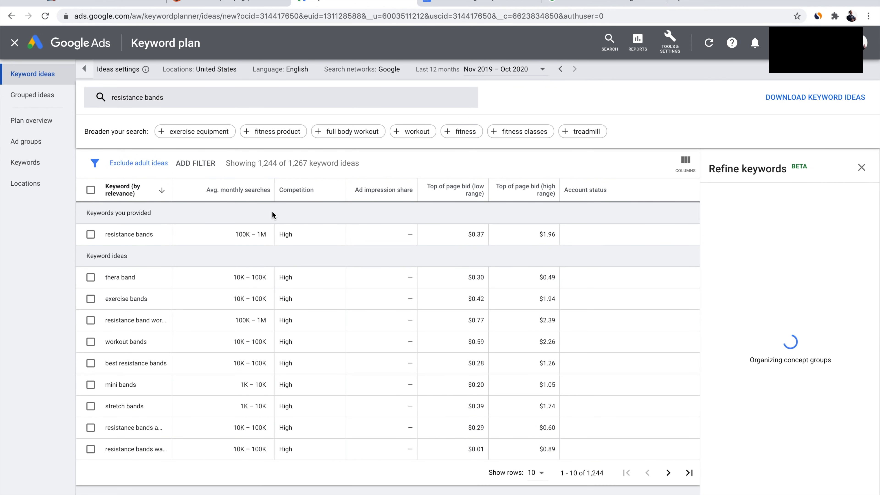
Examine the keyword ideas for resistance bands with their monthly searches, competition and bid ranges, including exercise bands.
{"action": "scroll", "coordinate": [272, 211], "scroll_direction": "up", "scroll_amount": 4}
{"action": "scroll", "coordinate": [272, 211], "scroll_direction": "left", "scroll_amount": 3}
{"action": "scroll", "coordinate": [273, 211], "scroll_direction": "up", "scroll_amount": 1}
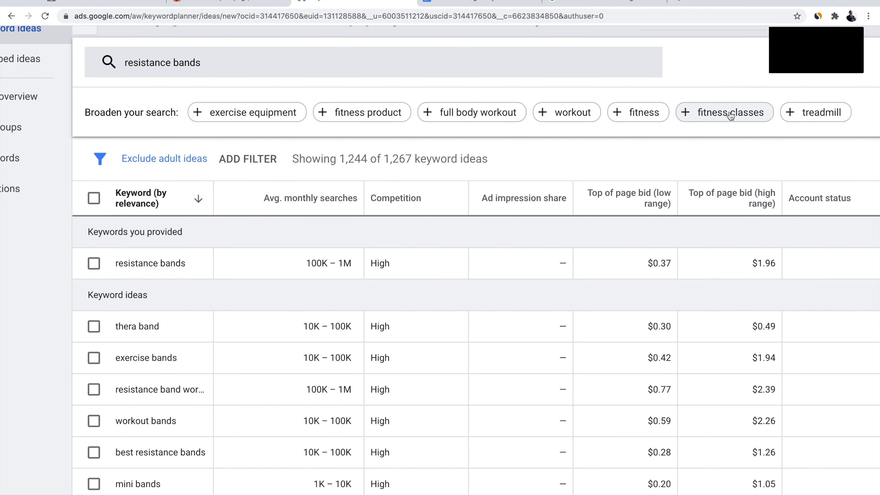
{"action": "scroll", "coordinate": [122, 271], "scroll_direction": "down", "scroll_amount": 2}
{"action": "left_click", "coordinate": [116, 287]}
{"action": "left_click_drag", "start_coordinate": [116, 287], "coordinate": [180, 290]}
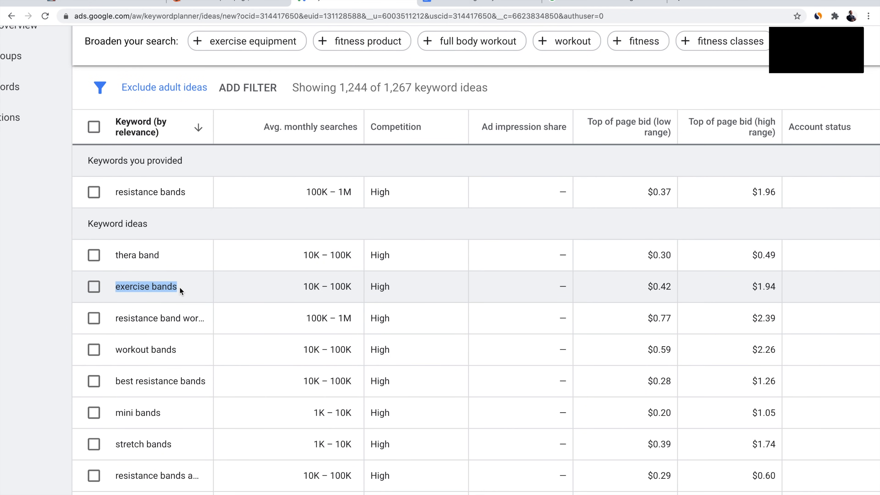
{"action": "scroll", "coordinate": [180, 287], "scroll_direction": "down", "scroll_amount": 1}
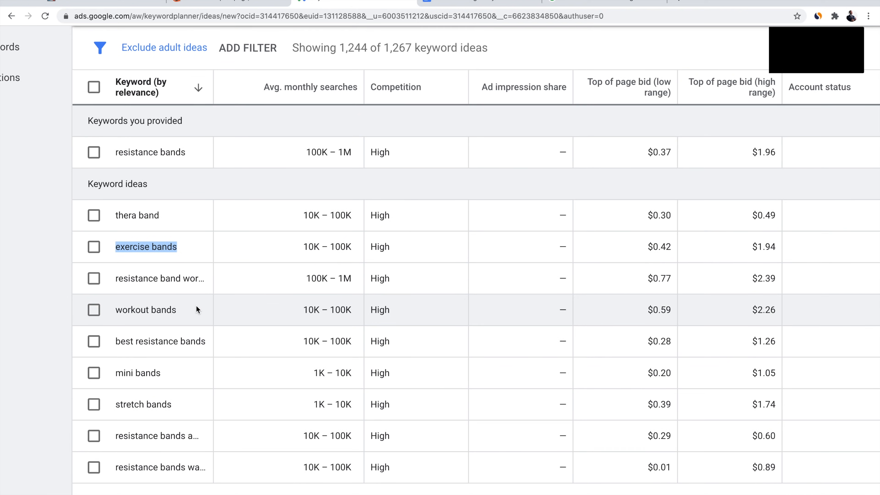
{"action": "scroll", "coordinate": [167, 394], "scroll_direction": "down", "scroll_amount": 1}
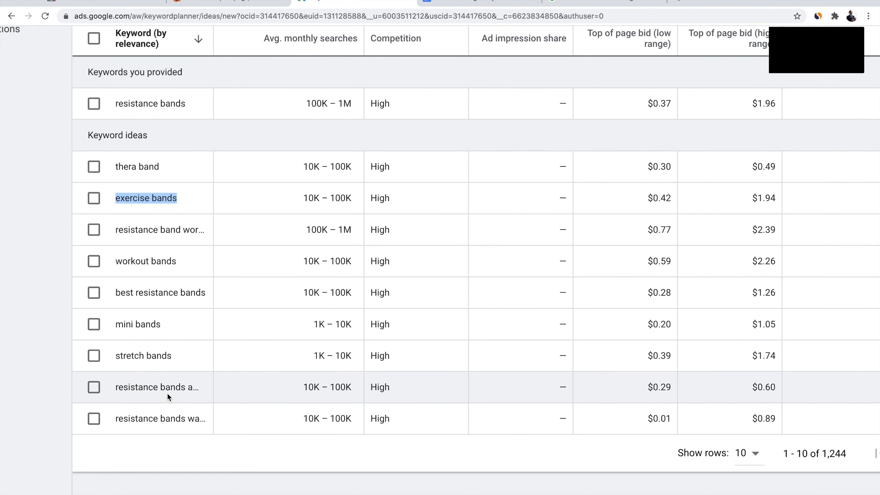
{"action": "key", "text": "ctrl+minus"}
{"action": "key", "text": "ctrl+minus"}
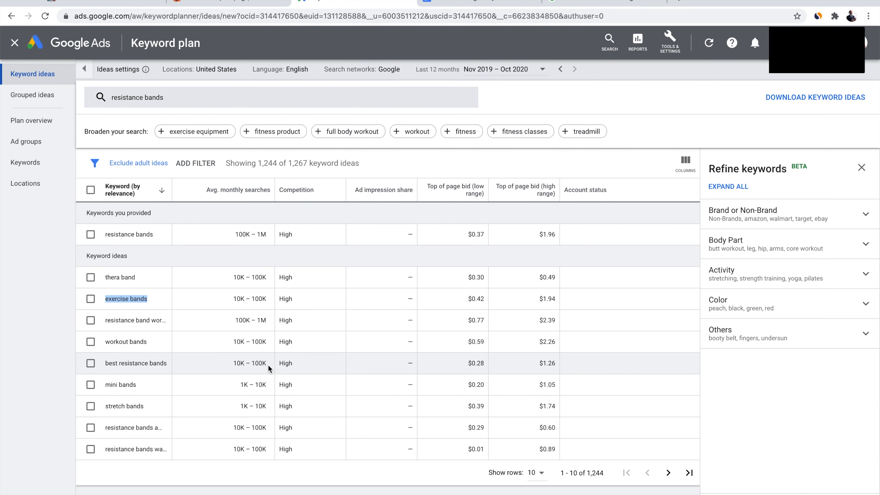
Copy all keywords on the first page of ideas and paste them below the match type table in the Google Docs keyword modifiers document.
{"action": "left_click", "coordinate": [91, 190]}
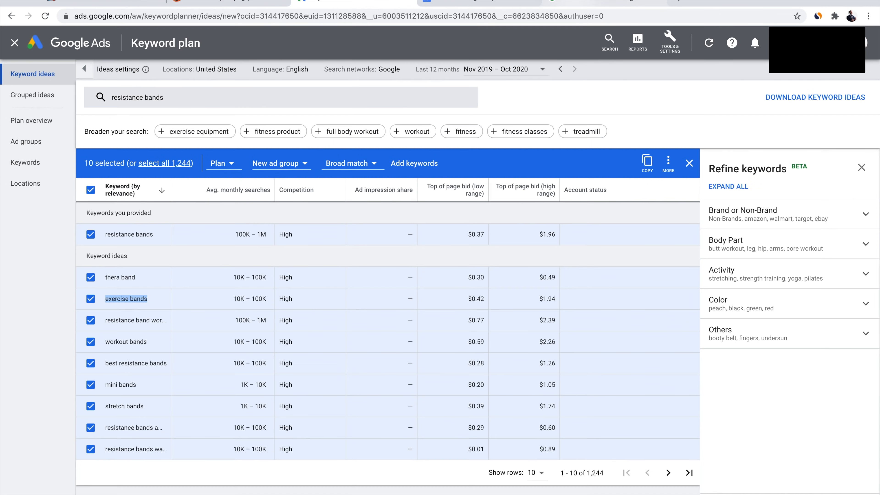
{"action": "left_click", "coordinate": [492, 1]}
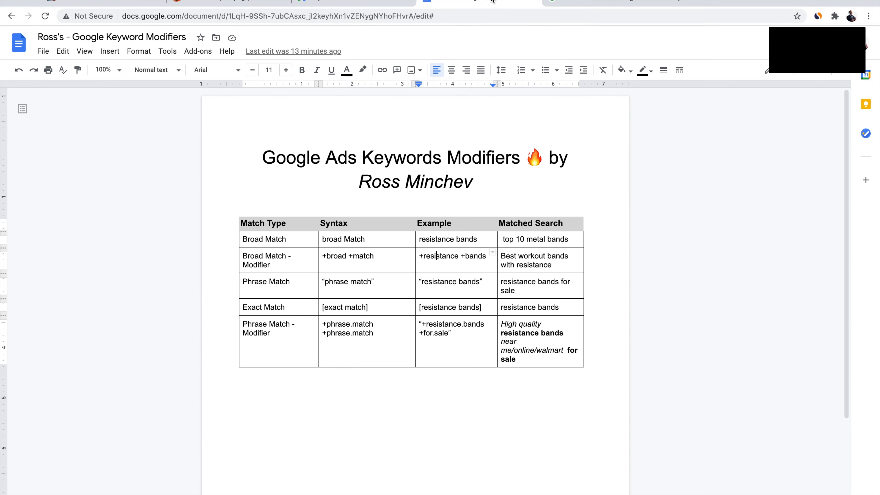
{"action": "scroll", "coordinate": [432, 283], "scroll_direction": "down", "scroll_amount": 3}
{"action": "left_click", "coordinate": [293, 283]}
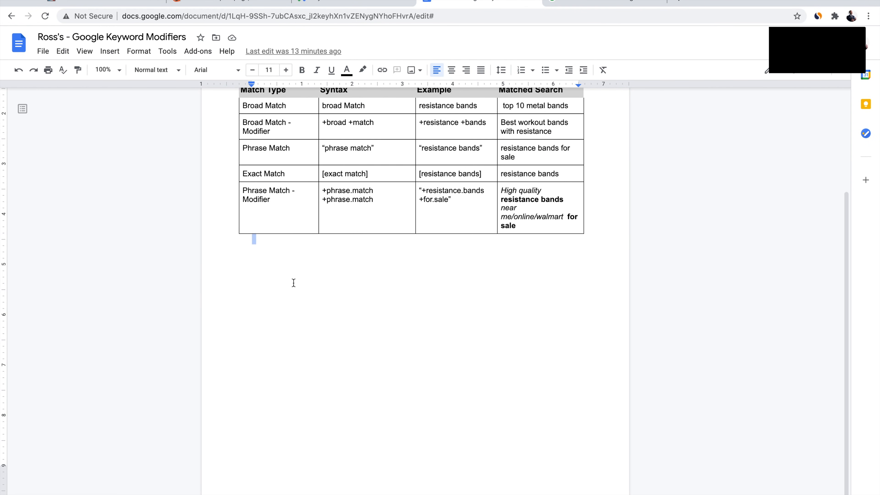
{"action": "key", "text": "Return"}
{"action": "key", "text": "Return"}
{"action": "key", "text": "Return"}
{"action": "key", "text": "Return"}
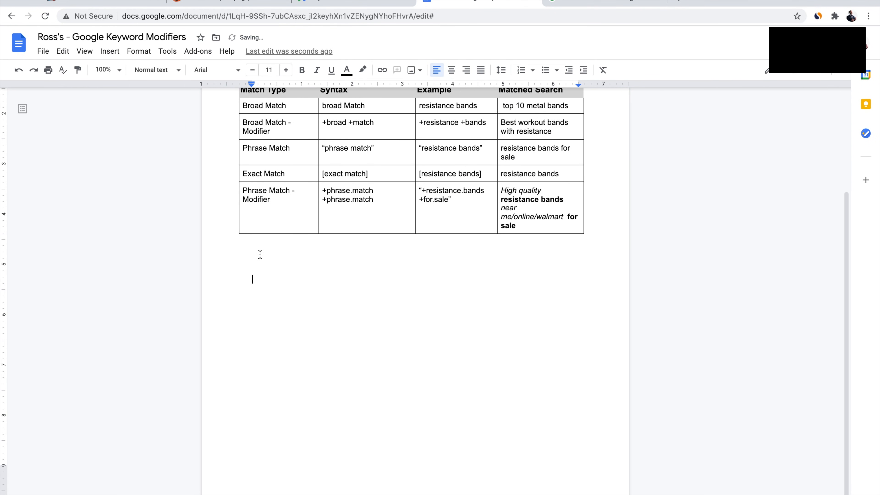
{"action": "right_click", "coordinate": [255, 278]}
{"action": "left_click", "coordinate": [316, 339]}
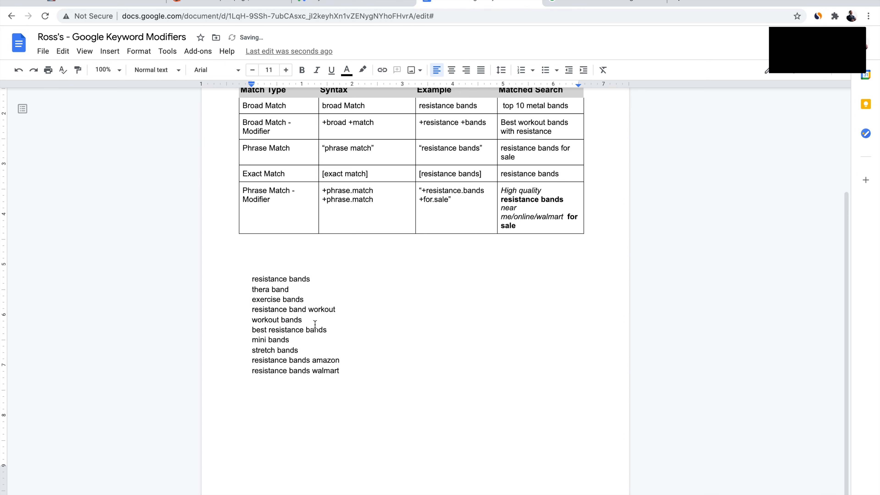
Copy the keyword "exercise bands" from the pasted keyword list.
{"action": "scroll", "coordinate": [316, 329], "scroll_direction": "up", "scroll_amount": 5}
{"action": "scroll", "coordinate": [315, 324], "scroll_direction": "down", "scroll_amount": 1}
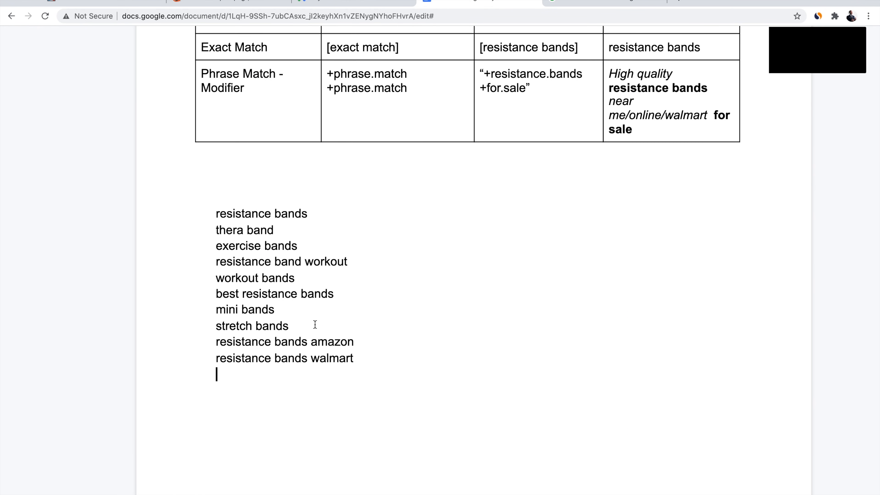
{"action": "triple_click", "coordinate": [307, 248]}
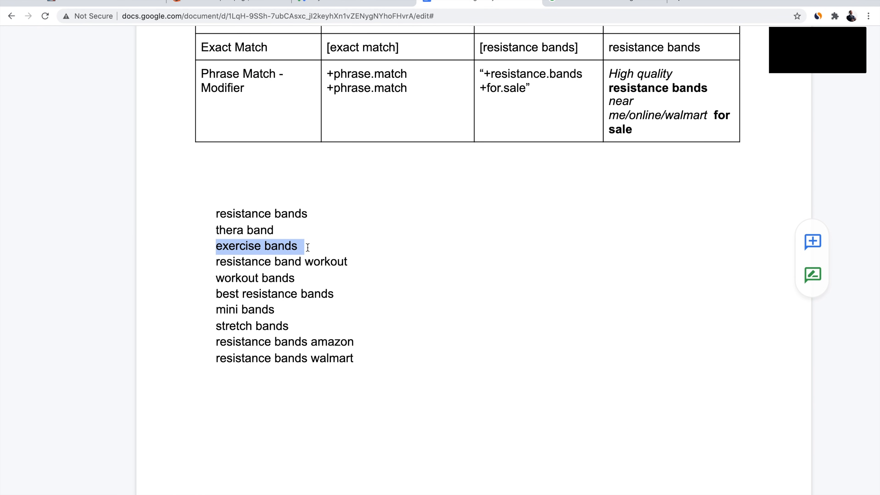
{"action": "right_click", "coordinate": [271, 247]}
{"action": "triple_click", "coordinate": [233, 383]}
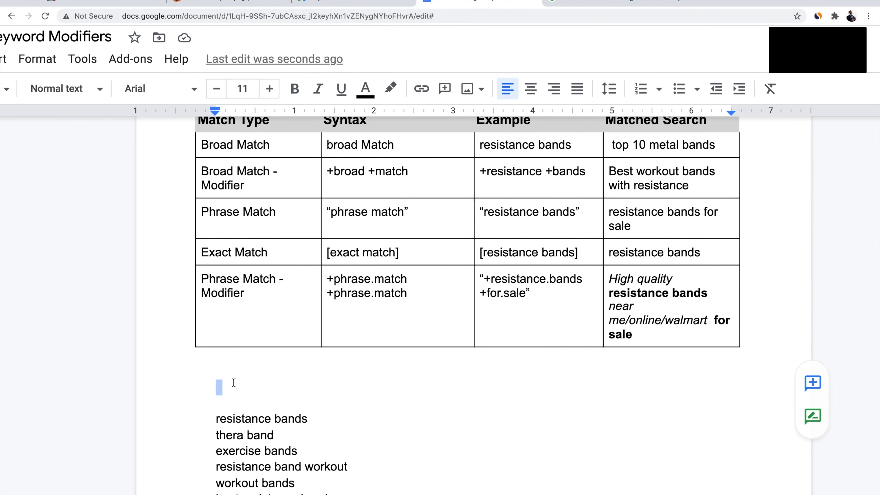
{"action": "scroll", "coordinate": [233, 383], "scroll_direction": "down", "scroll_amount": 3}
{"action": "triple_click", "coordinate": [286, 363]}
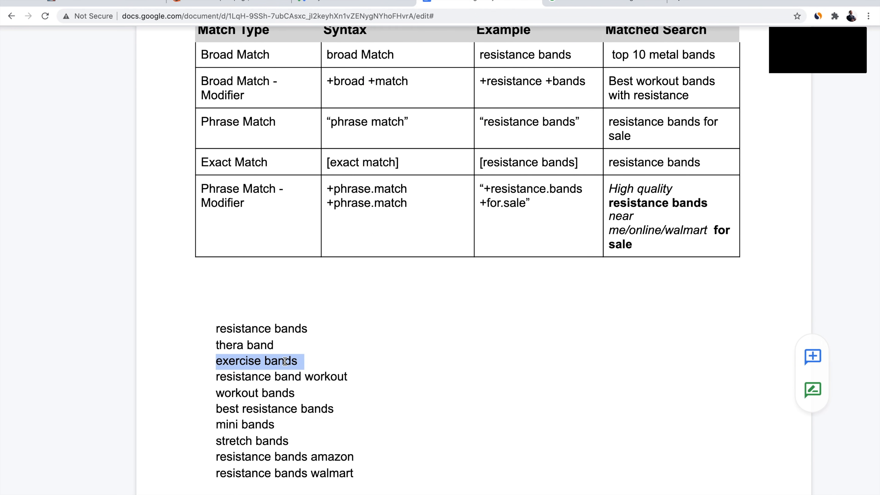
{"action": "right_click", "coordinate": [287, 364]}
{"action": "left_click", "coordinate": [326, 71]}
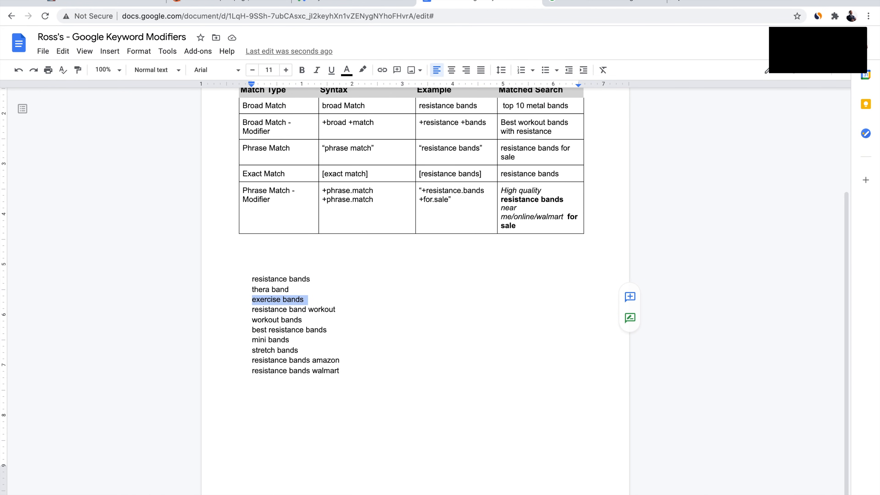
Search Google for the copied keyword "exercise bands" and examine the ads among the results.
{"action": "left_click", "coordinate": [580, 1]}
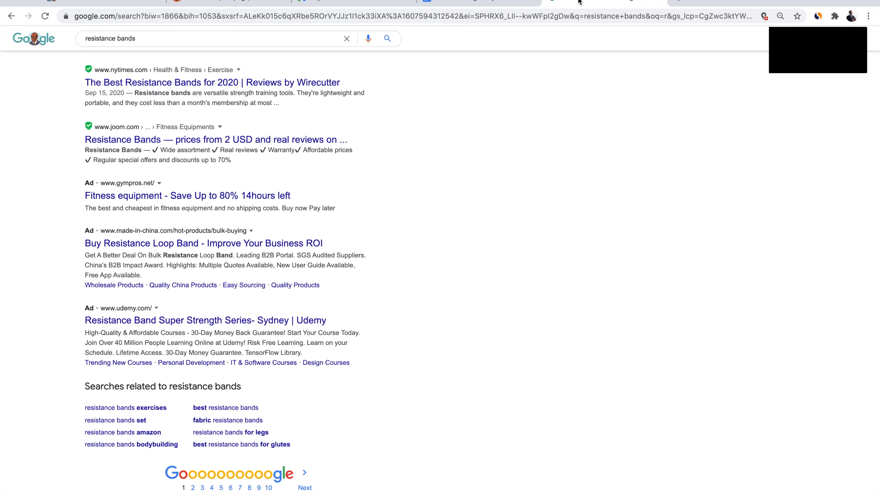
{"action": "double_click", "coordinate": [221, 15]}
{"action": "left_click", "coordinate": [221, 15]}
{"action": "key", "text": "ctrl+a"}
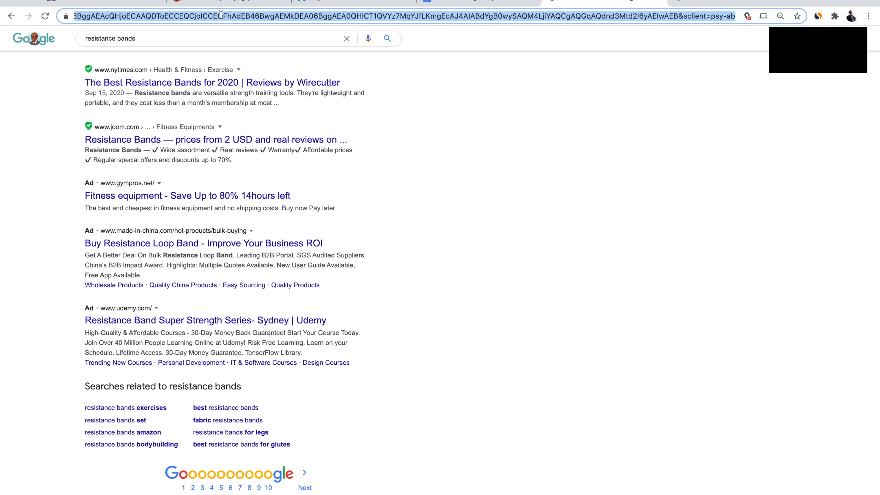
{"action": "key", "text": "ctrl+v"}
{"action": "key", "text": "Return"}
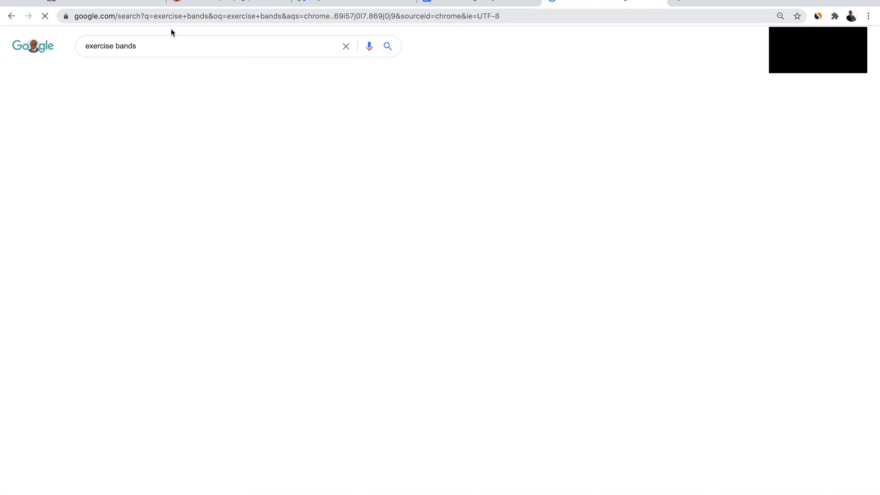
{"action": "scroll", "coordinate": [237, 250], "scroll_direction": "down", "scroll_amount": 20}
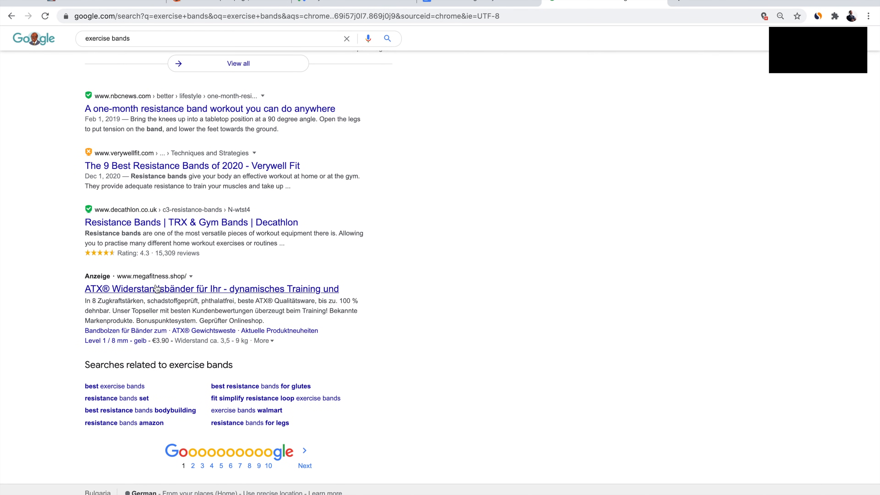
Check the second page of results for "exercise bands", and copy the keyword "workout bands" from the Google Docs keyword list.
{"action": "left_click", "coordinate": [193, 465]}
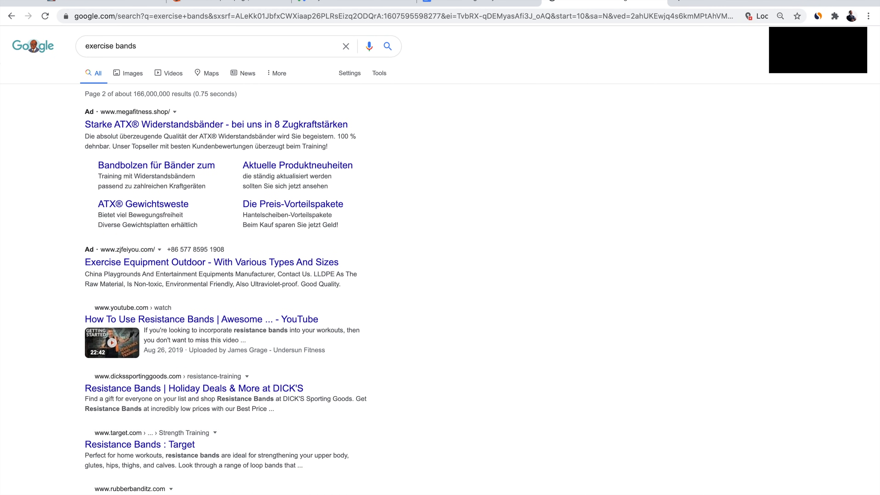
{"action": "left_click", "coordinate": [458, 1]}
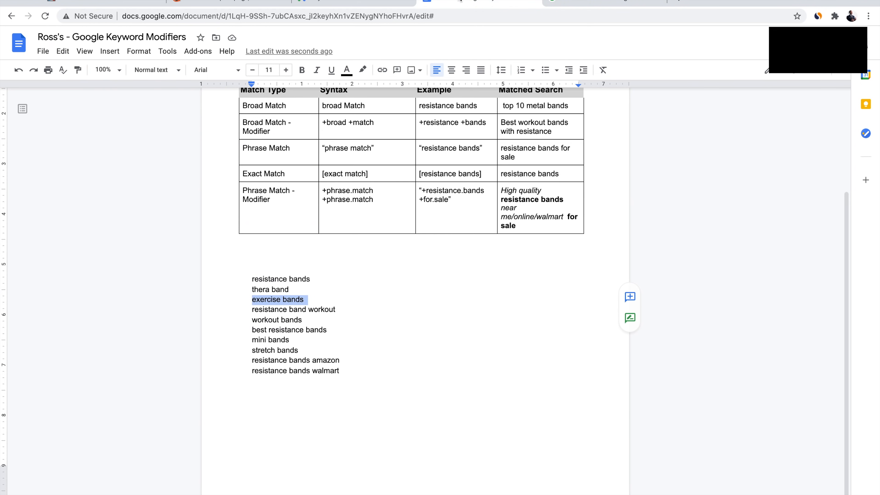
{"action": "left_click", "coordinate": [263, 322]}
{"action": "double_click", "coordinate": [262, 322]}
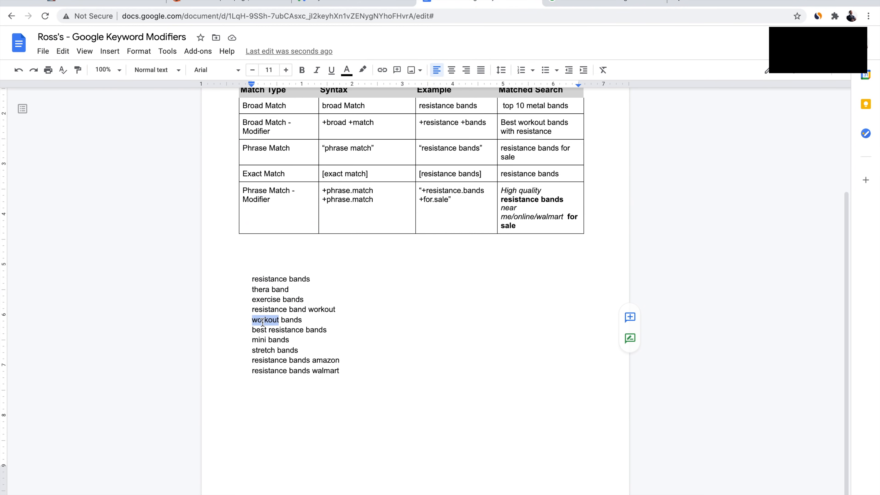
{"action": "triple_click", "coordinate": [262, 321]}
{"action": "key", "text": "ctrl+c"}
{"action": "right_click", "coordinate": [314, 318]}
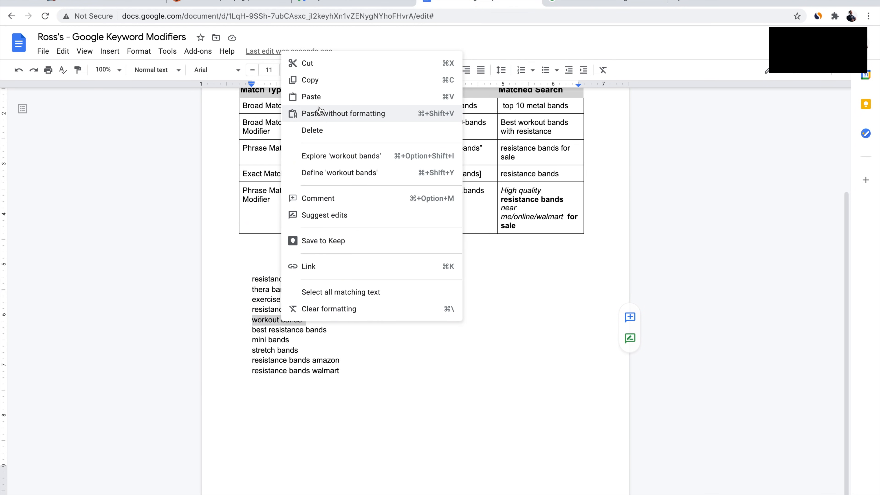
{"action": "left_click", "coordinate": [334, 82]}
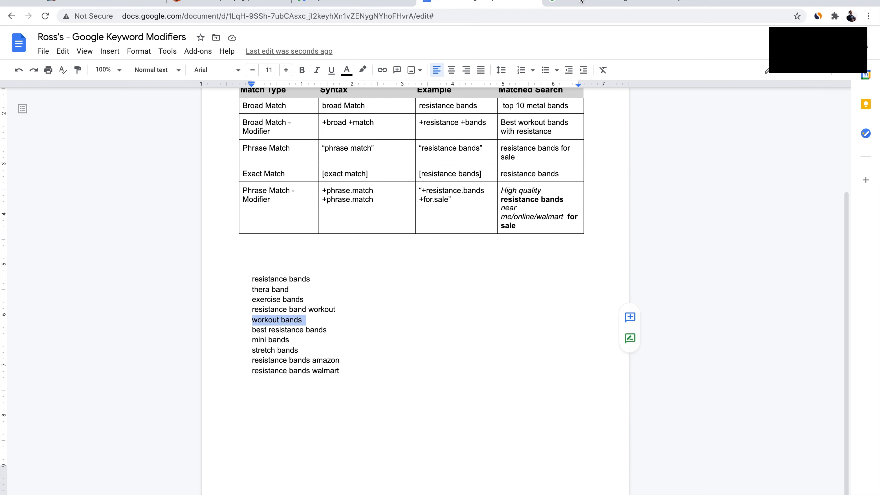
Search Google for the copied keyword "workout bands" and examine the ads among the first-page results.
{"action": "left_click", "coordinate": [605, 3]}
{"action": "triple_click", "coordinate": [152, 43]}
{"action": "key", "text": "ctrl+v"}
{"action": "key", "text": "Return"}
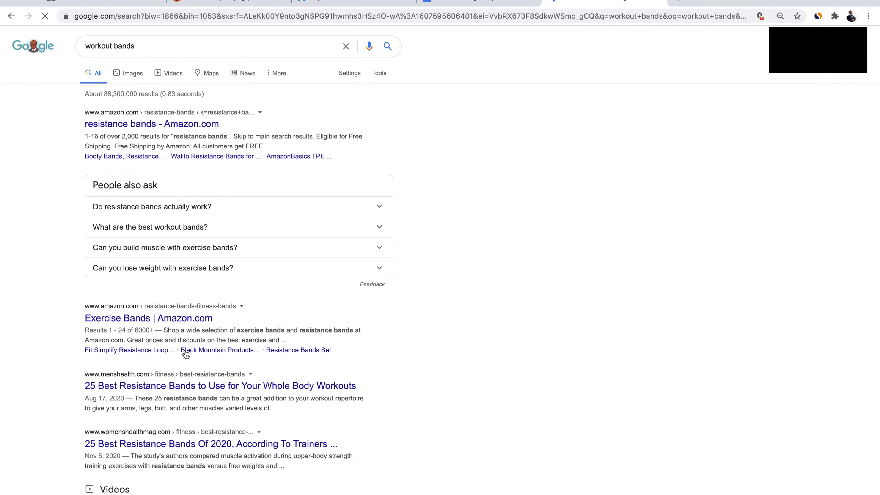
{"action": "scroll", "coordinate": [185, 350], "scroll_direction": "down", "scroll_amount": 15}
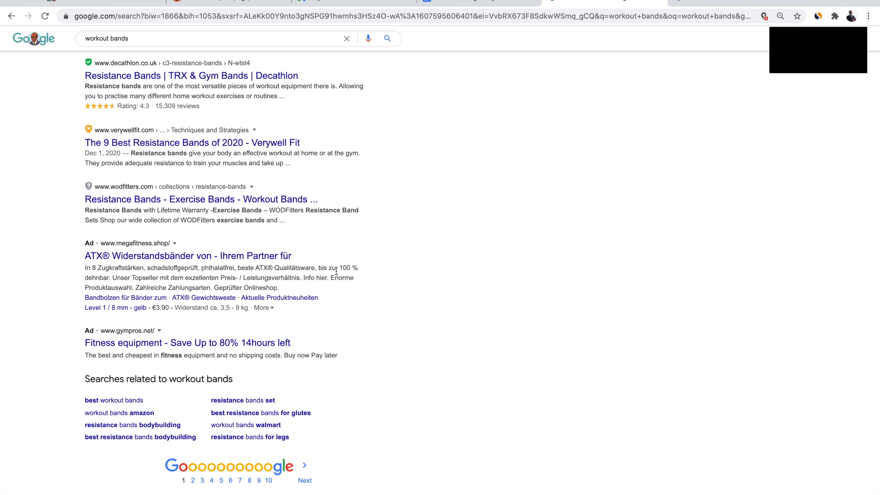
In Keyword Planner, compare the average monthly searches of resistance bands, exercise bands and best resistance bands.
{"action": "left_click", "coordinate": [471, 1]}
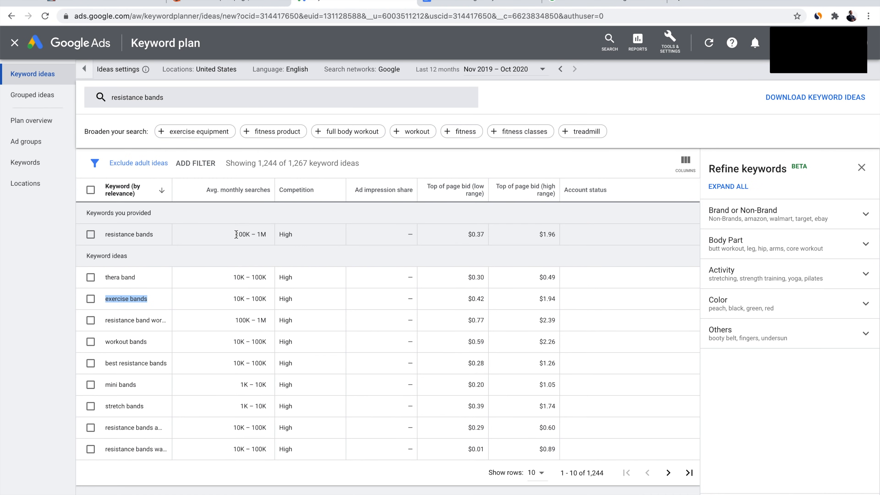
{"action": "left_click_drag", "start_coordinate": [263, 235], "coordinate": [246, 232]}
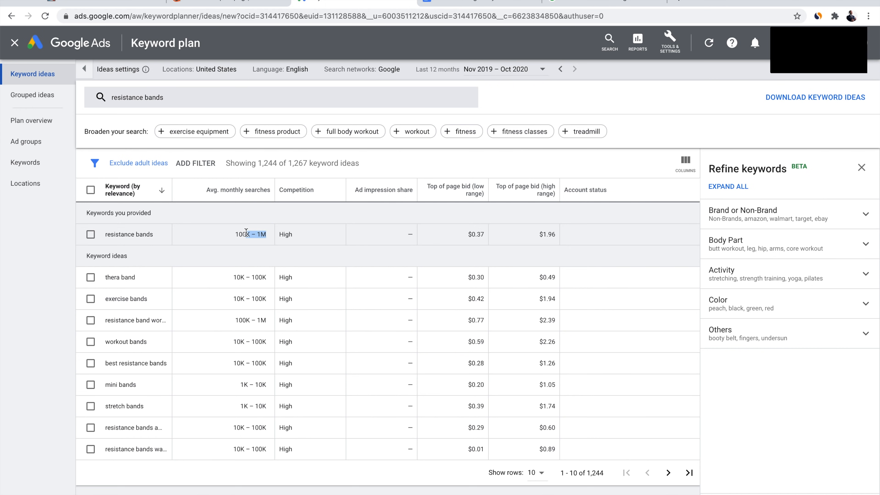
{"action": "left_click_drag", "start_coordinate": [246, 233], "coordinate": [239, 233]}
{"action": "left_click", "coordinate": [236, 233]}
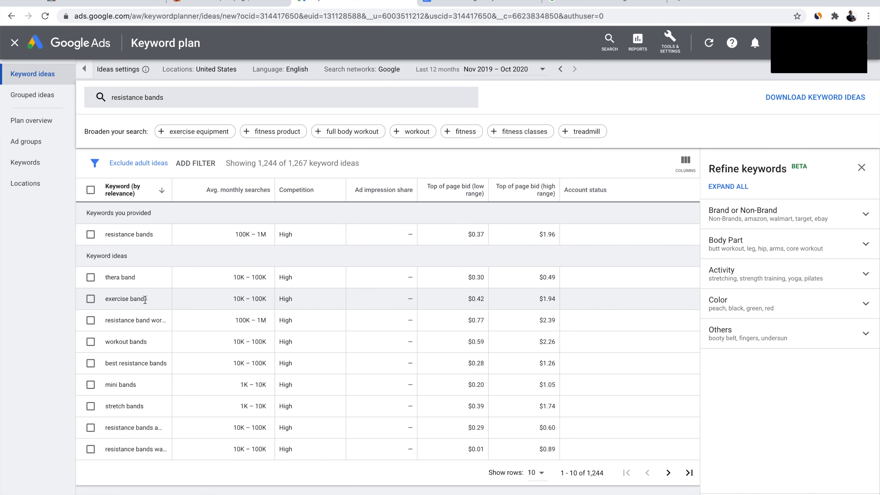
{"action": "left_click_drag", "start_coordinate": [232, 300], "coordinate": [264, 301]}
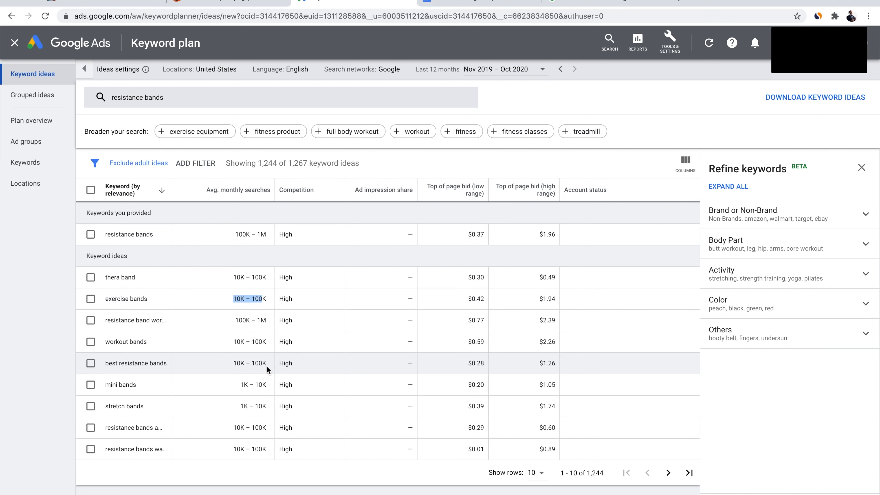
{"action": "left_click_drag", "start_coordinate": [105, 363], "coordinate": [160, 363]}
{"action": "left_click_drag", "start_coordinate": [252, 363], "coordinate": [266, 363]}
Compare the high-range top of page bids for best resistance bands and resistance bands.
{"action": "mouse_move", "coordinate": [516, 194]}
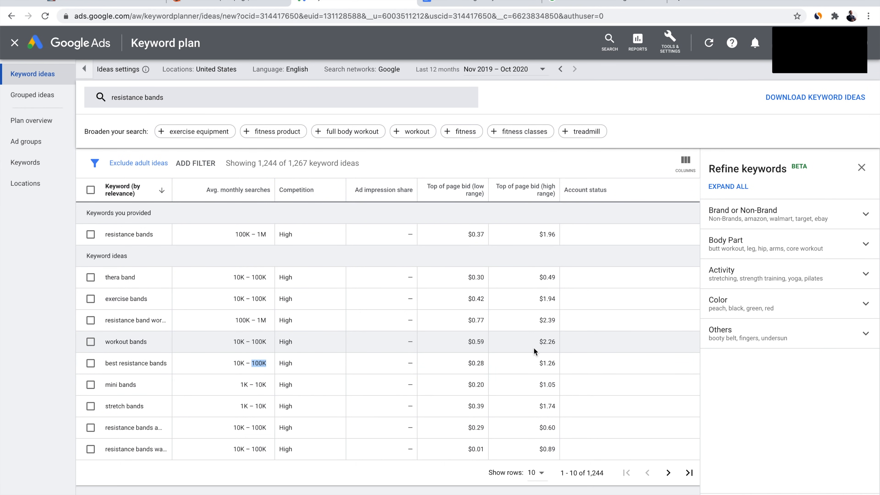
{"action": "left_click_drag", "start_coordinate": [535, 362], "coordinate": [555, 363]}
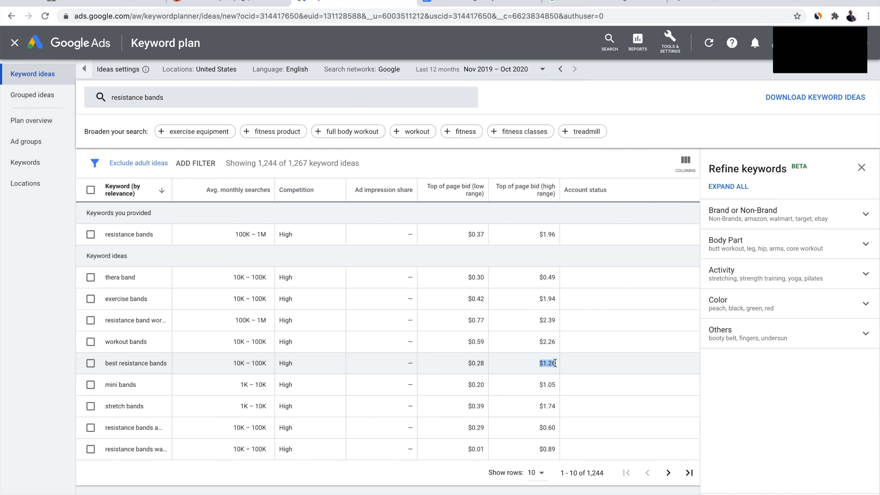
{"action": "left_click", "coordinate": [534, 365]}
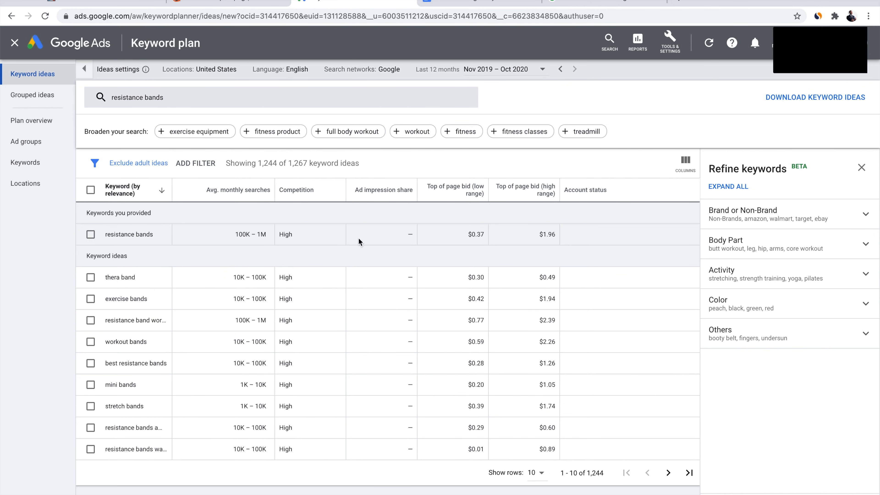
{"action": "left_click_drag", "start_coordinate": [538, 234], "coordinate": [561, 238]}
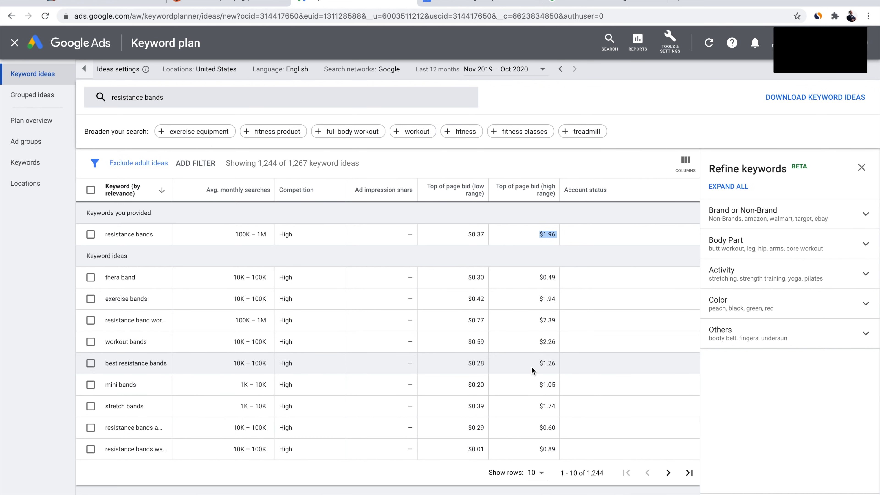
{"action": "left_click_drag", "start_coordinate": [539, 363], "coordinate": [551, 363]}
Compare the wording of the keywords resistance bands, best resistance bands and workout bands in the ideas table.
{"action": "left_click_drag", "start_coordinate": [105, 363], "coordinate": [149, 363]}
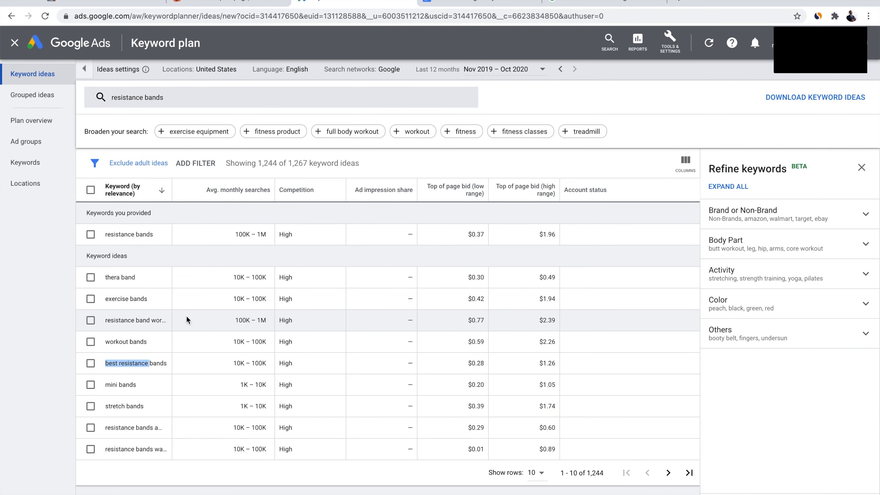
{"action": "left_click_drag", "start_coordinate": [103, 235], "coordinate": [160, 235]}
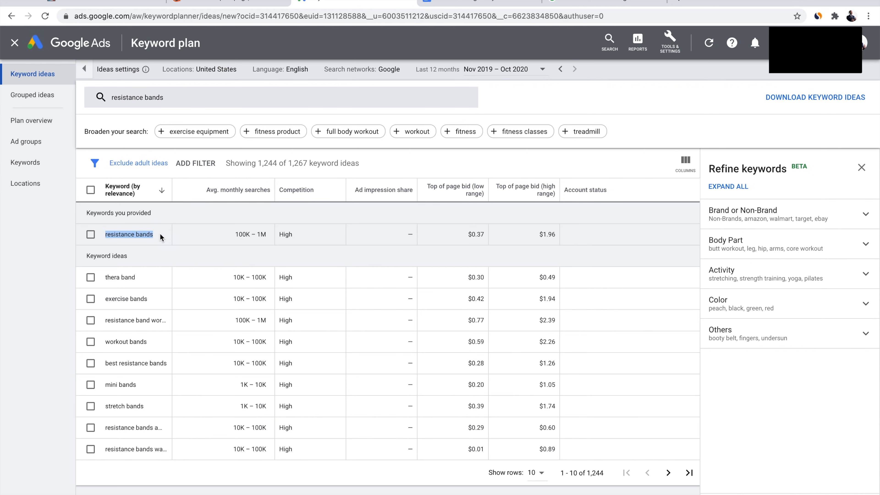
{"action": "left_click", "coordinate": [109, 233]}
{"action": "left_click_drag", "start_coordinate": [109, 234], "coordinate": [149, 234]}
{"action": "left_click", "coordinate": [163, 237]}
{"action": "left_click_drag", "start_coordinate": [105, 235], "coordinate": [154, 234]}
{"action": "left_click_drag", "start_coordinate": [106, 365], "coordinate": [154, 354]}
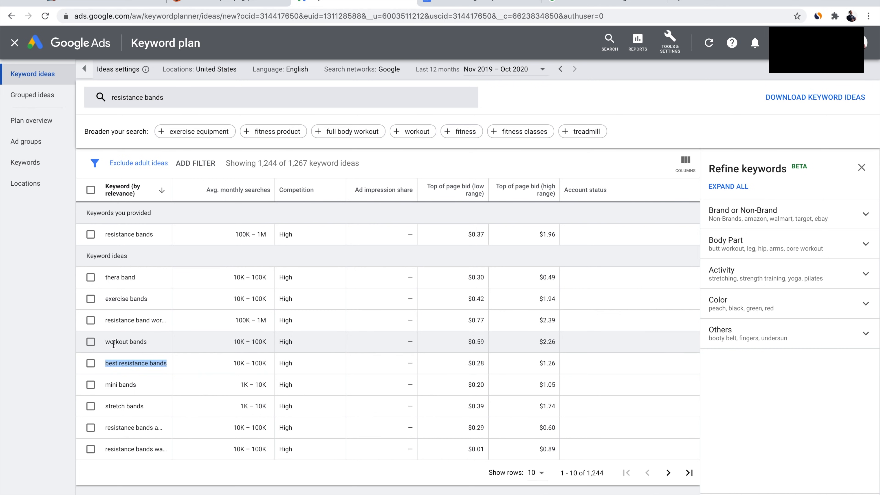
{"action": "left_click_drag", "start_coordinate": [105, 342], "coordinate": [152, 347]}
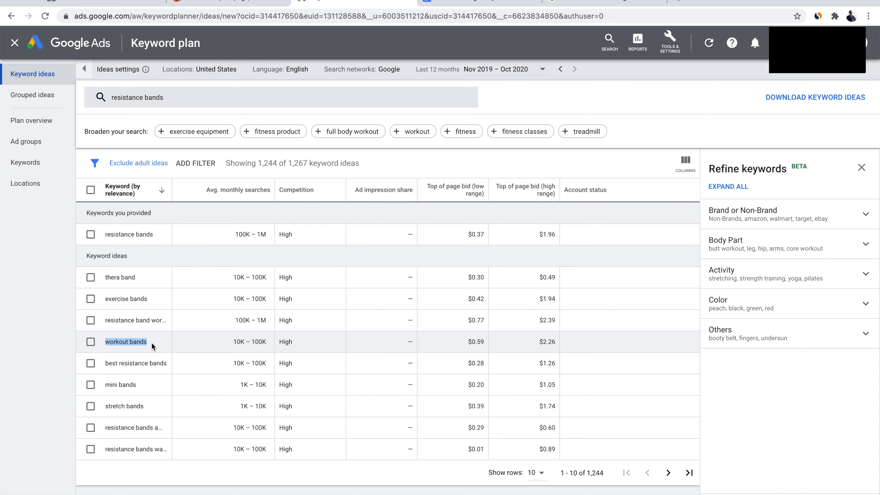
{"action": "left_click", "coordinate": [235, 3]}
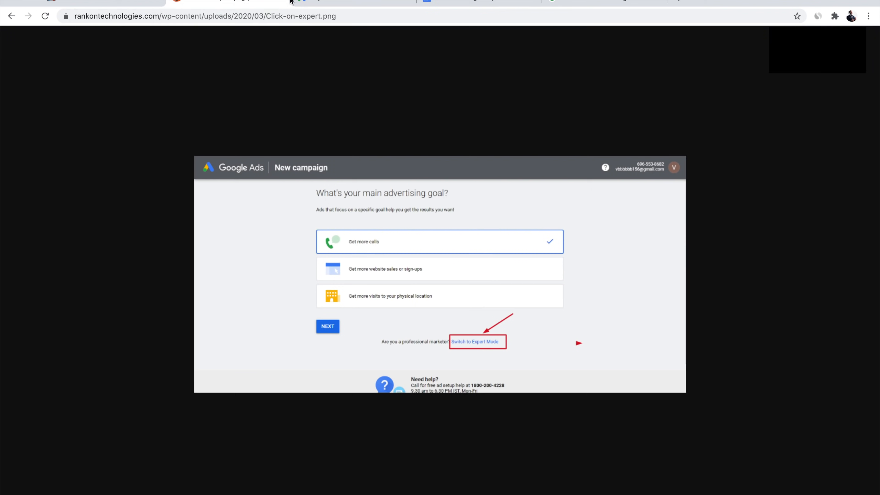
{"action": "left_click", "coordinate": [354, 1]}
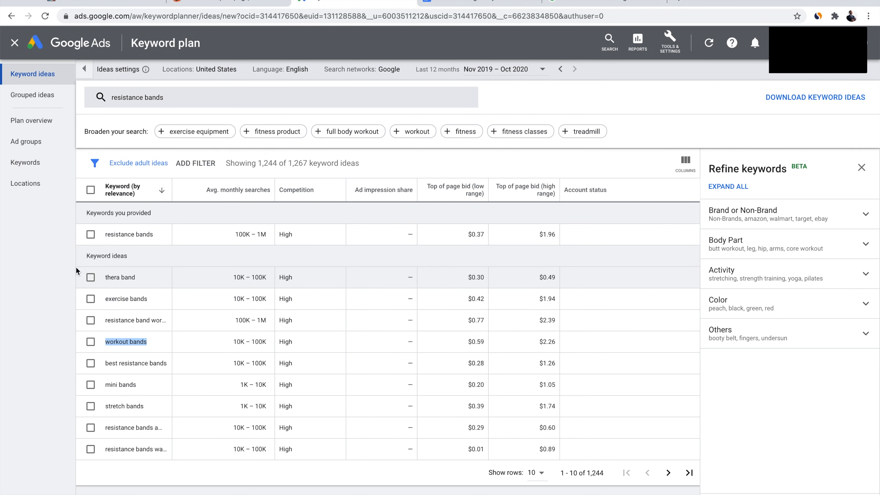
{"action": "left_click", "coordinate": [65, 270]}
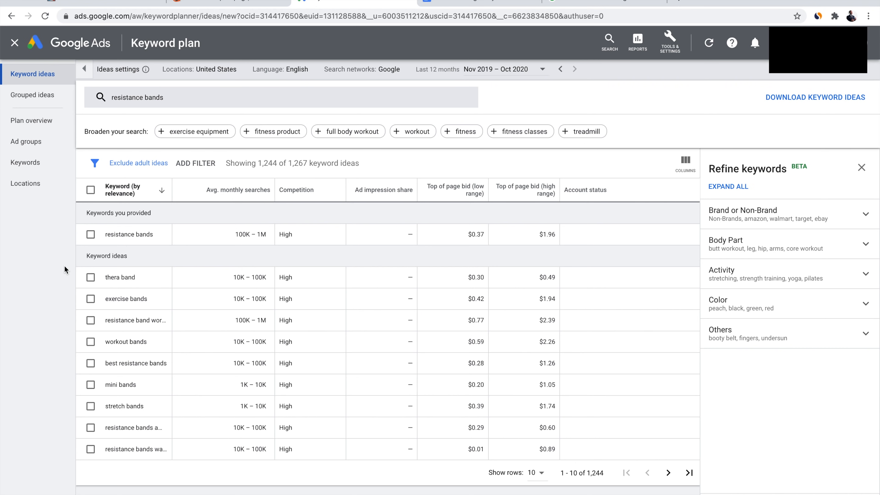
Remove the whole pasted keyword list below the match type table in the Google Docs keyword modifiers document.
{"action": "left_click", "coordinate": [497, 2]}
{"action": "left_click_drag", "start_coordinate": [371, 375], "coordinate": [249, 277]}
{"action": "key", "text": "ctrl+x"}
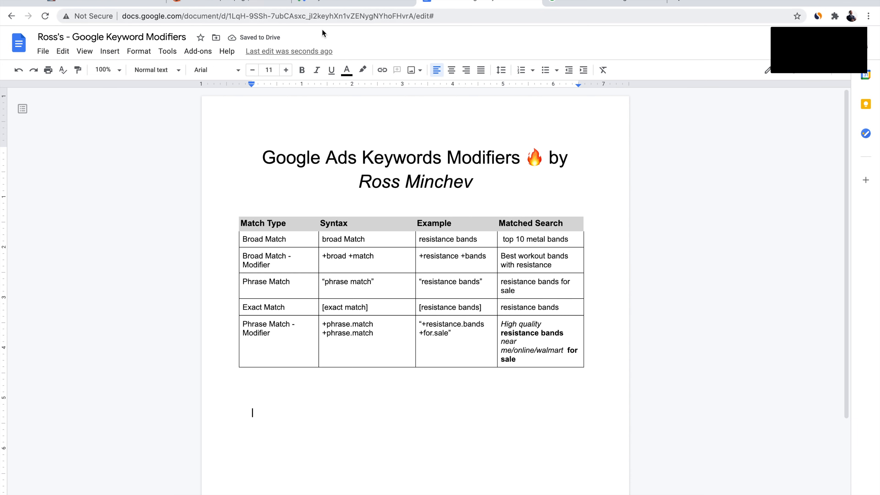
Review the resistance bands landing page up to its headline section, and return to the Keyword Planner ideas.
{"action": "left_click", "coordinate": [115, 2]}
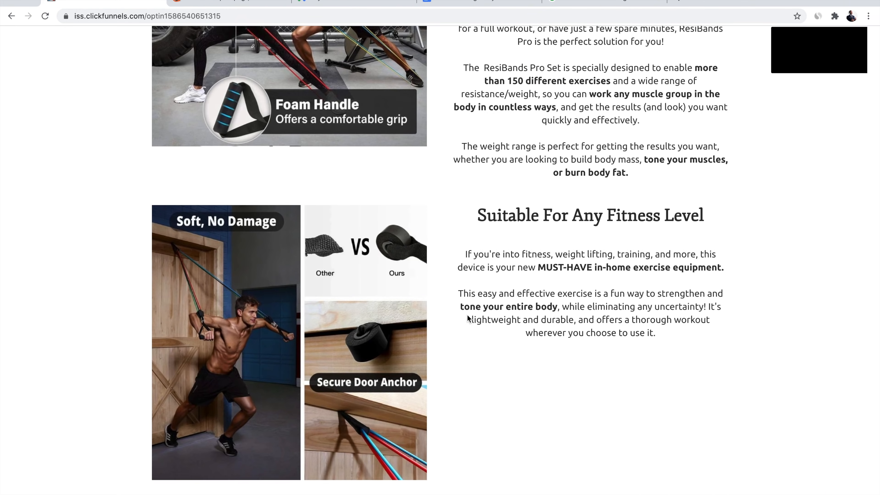
{"action": "scroll", "coordinate": [467, 315], "scroll_direction": "up", "scroll_amount": 15}
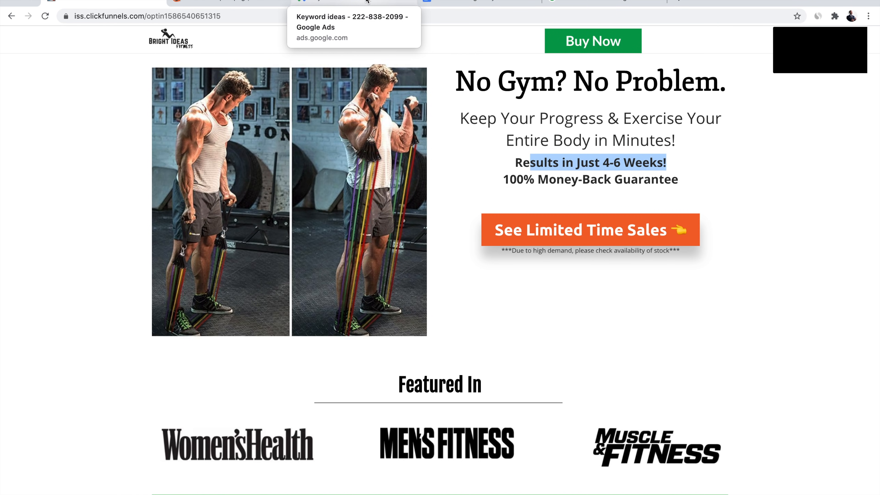
{"action": "left_click", "coordinate": [367, 1]}
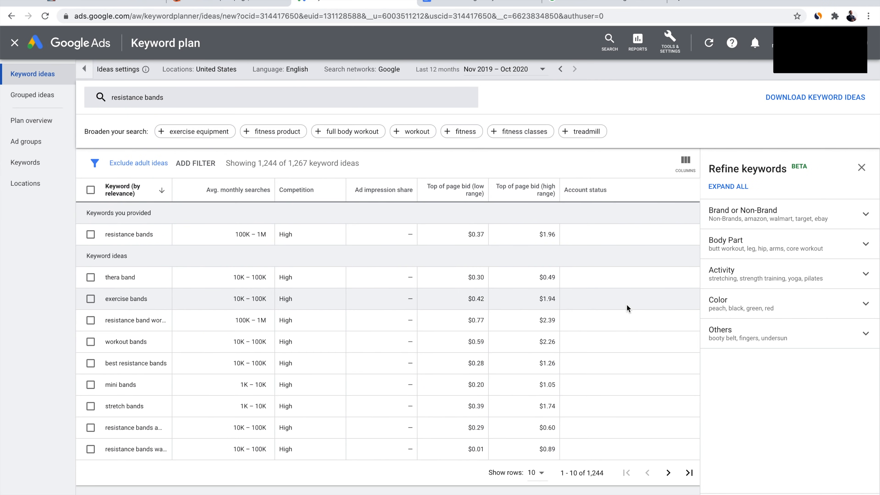